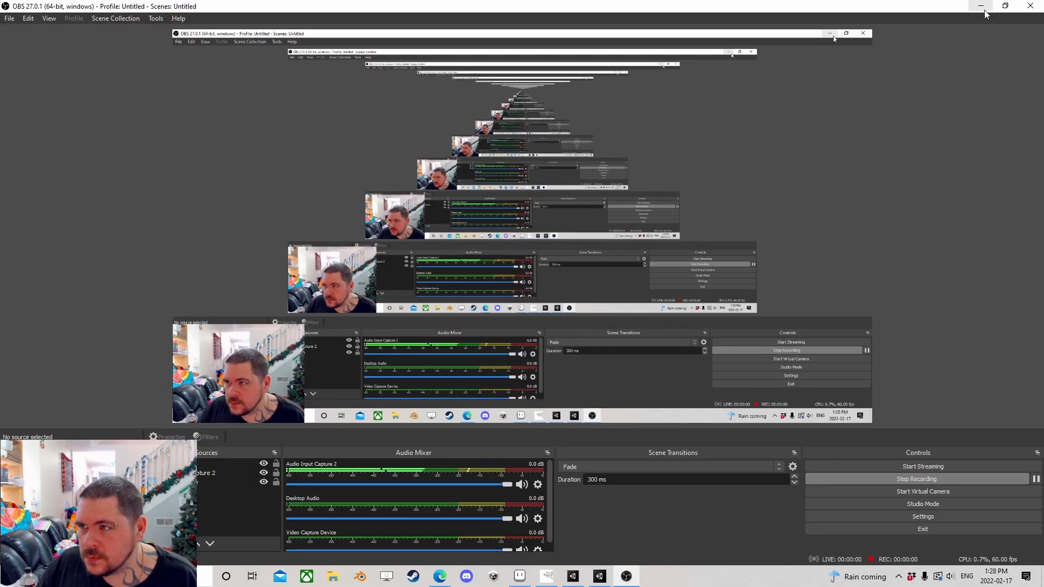
Step: Switch to the Unity editor and enlarge the Scene view to show the whole terrain with its river and dark patch
click(985, 11)
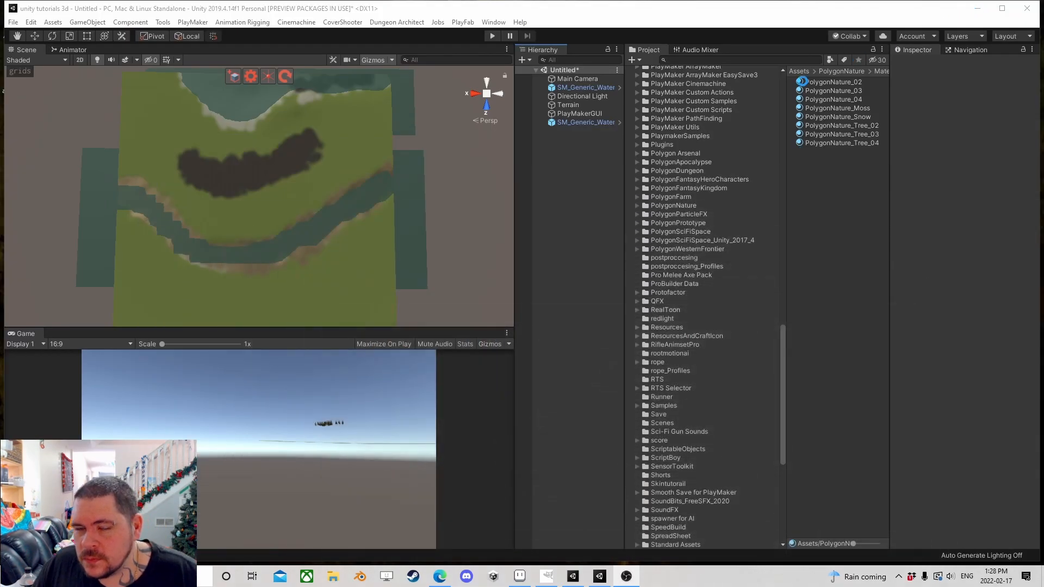
scroll(326, 223, up, 5)
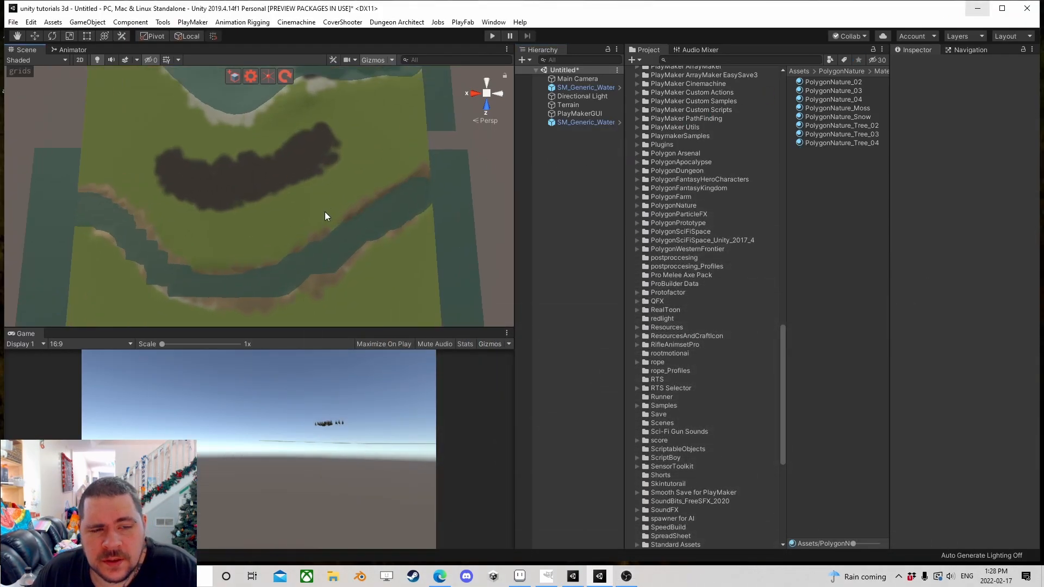
scroll(321, 206, down, 3)
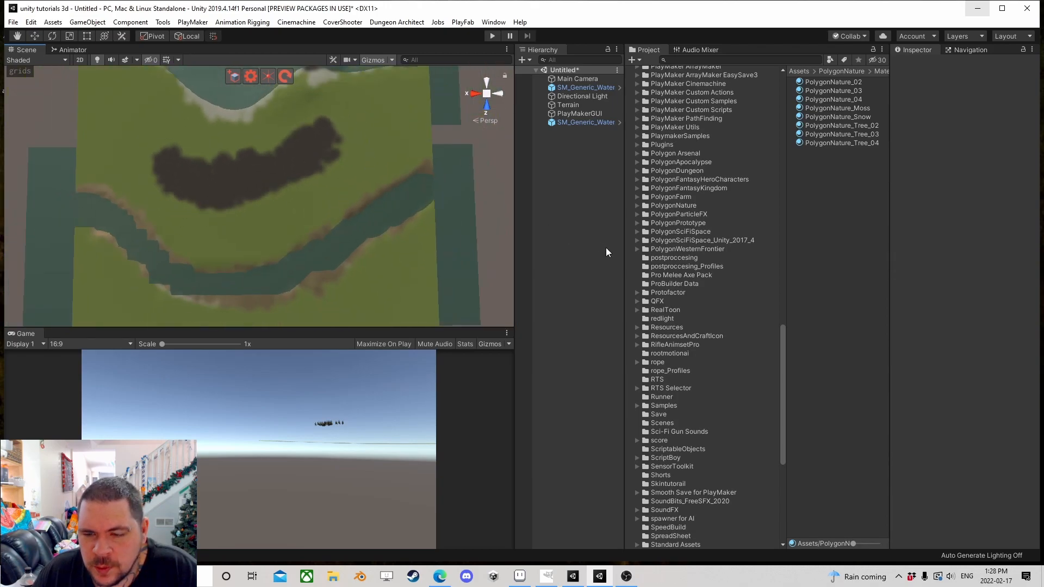
middle_drag(356, 177, 350, 198)
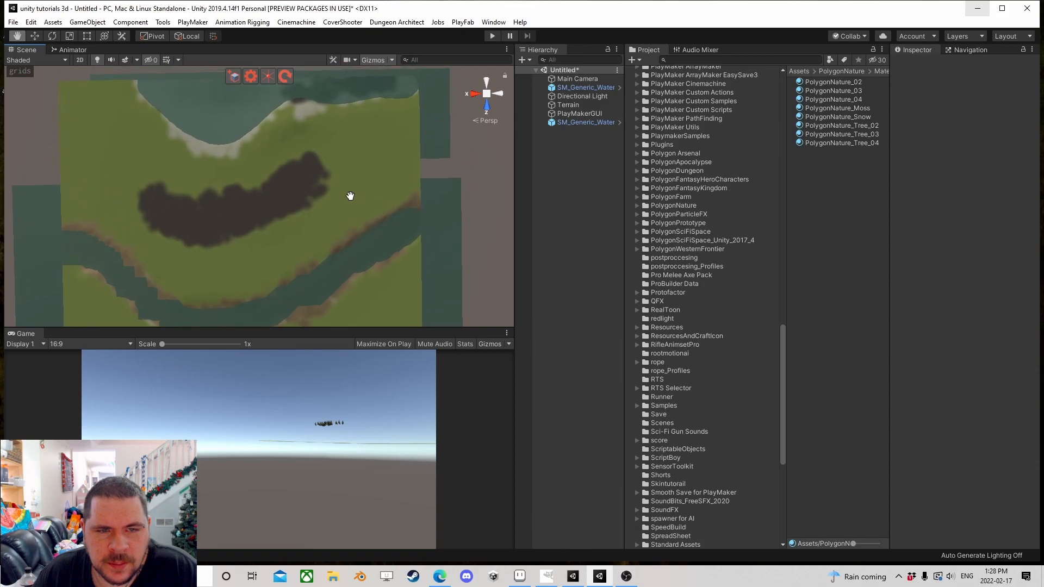
scroll(350, 198, down, 1)
middle_drag(435, 180, 350, 186)
scroll(338, 193, up, 2)
middle_drag(254, 210, 344, 191)
scroll(350, 190, up, 3)
drag(343, 330, 336, 425)
scroll(367, 259, up, 1)
scroll(410, 266, down, 4)
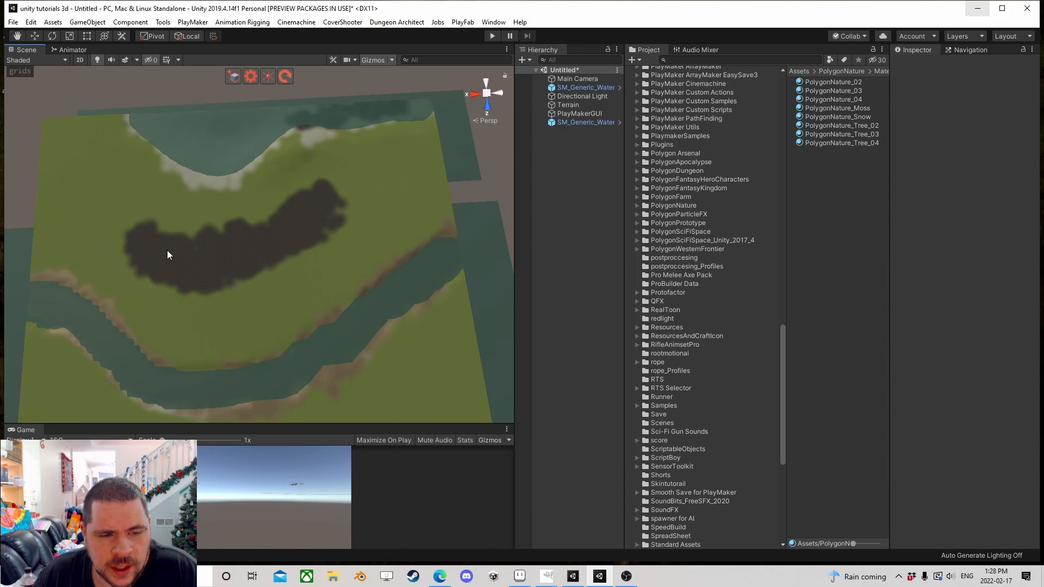
Step: Create an empty GameObject in the scene hierarchy
right_click(551, 130)
click(595, 236)
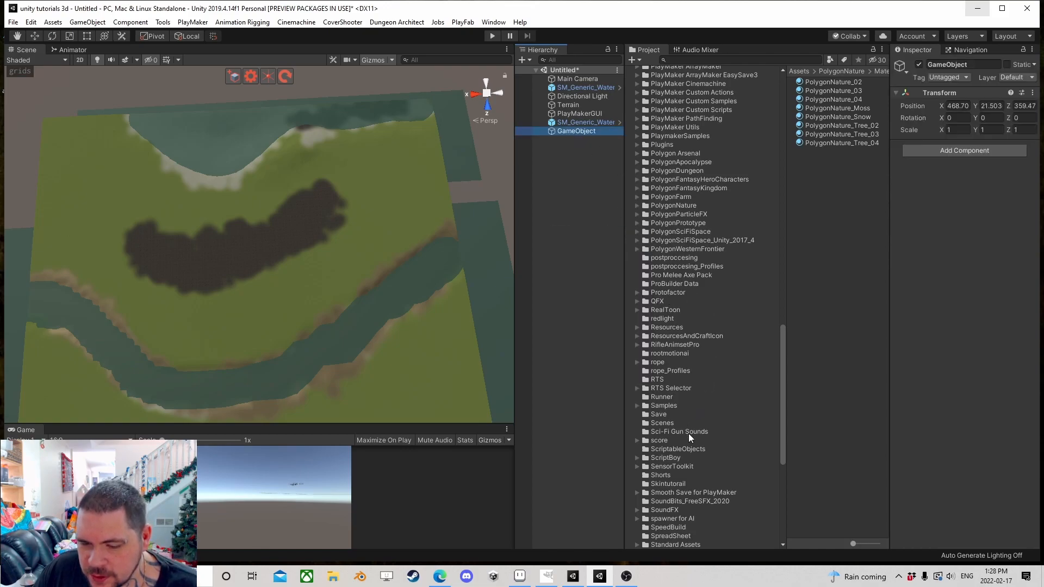
Step: Create an audio mixer asset named "Ambient" in the MixingSystem folder
scroll(674, 394, down, 10)
scroll(674, 393, up, 17)
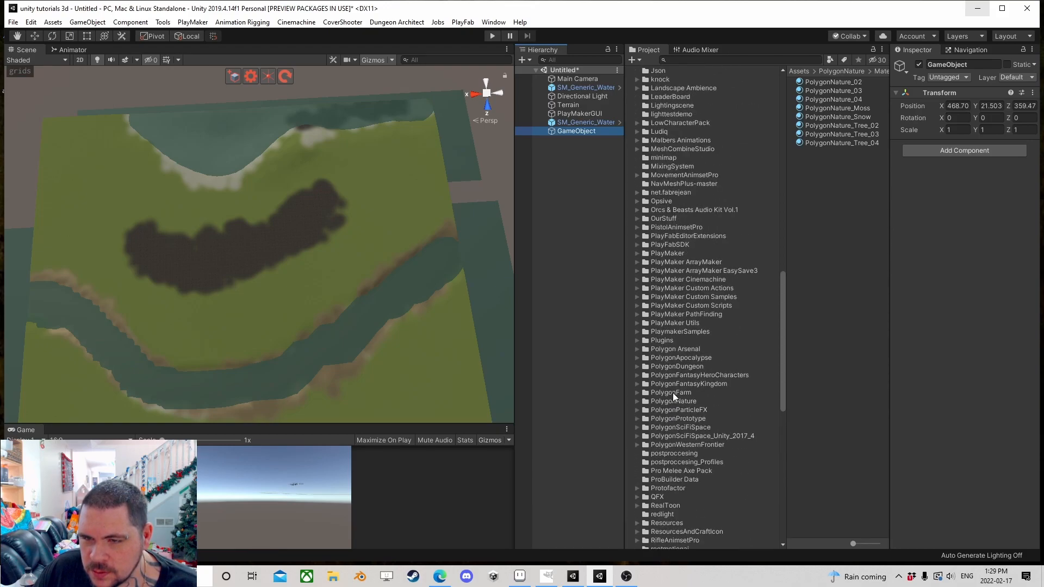
scroll(674, 393, up, 6)
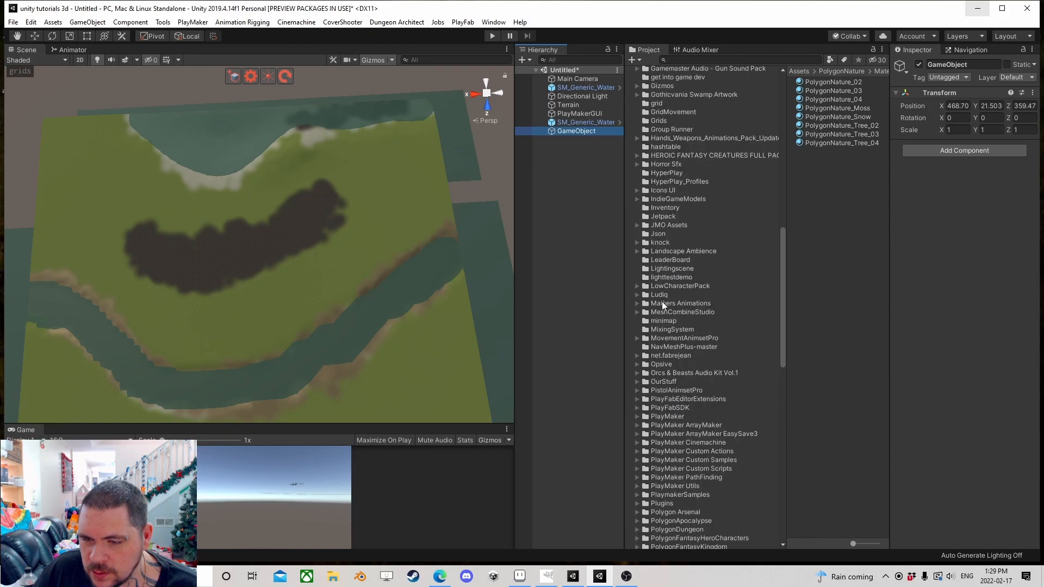
click(659, 330)
right_click(819, 129)
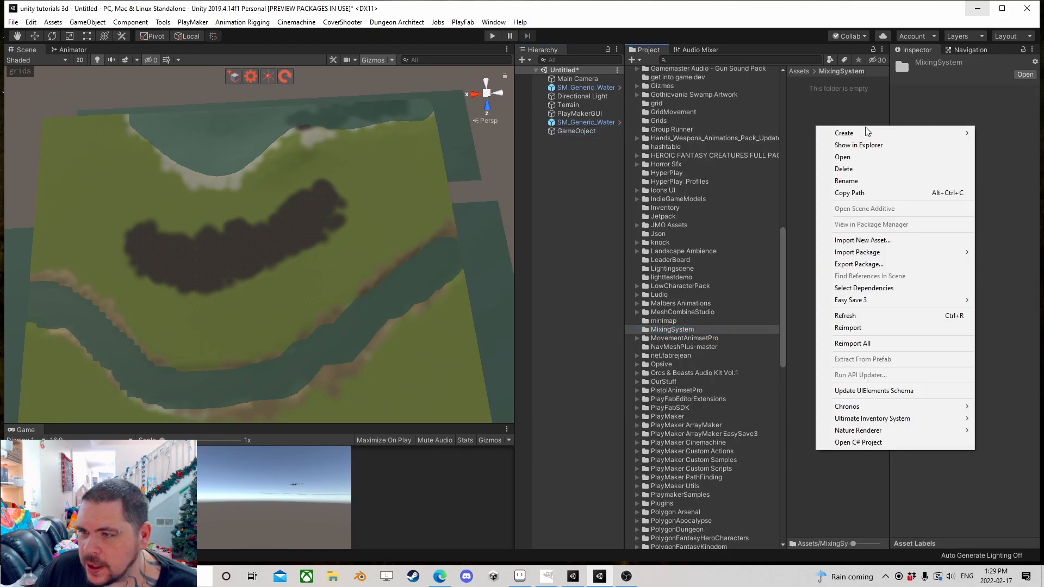
mouse_move(870, 133)
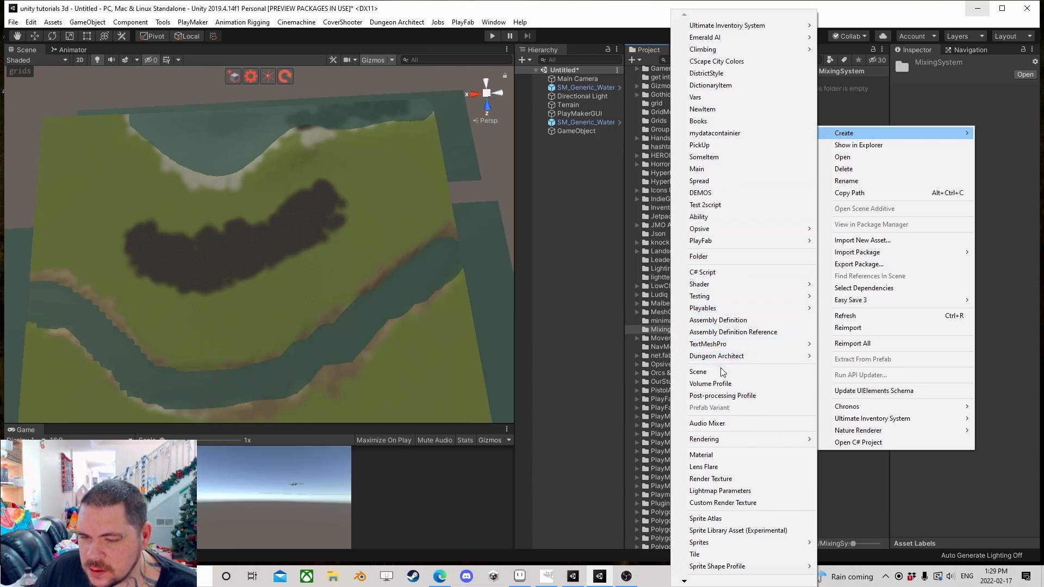
click(707, 424)
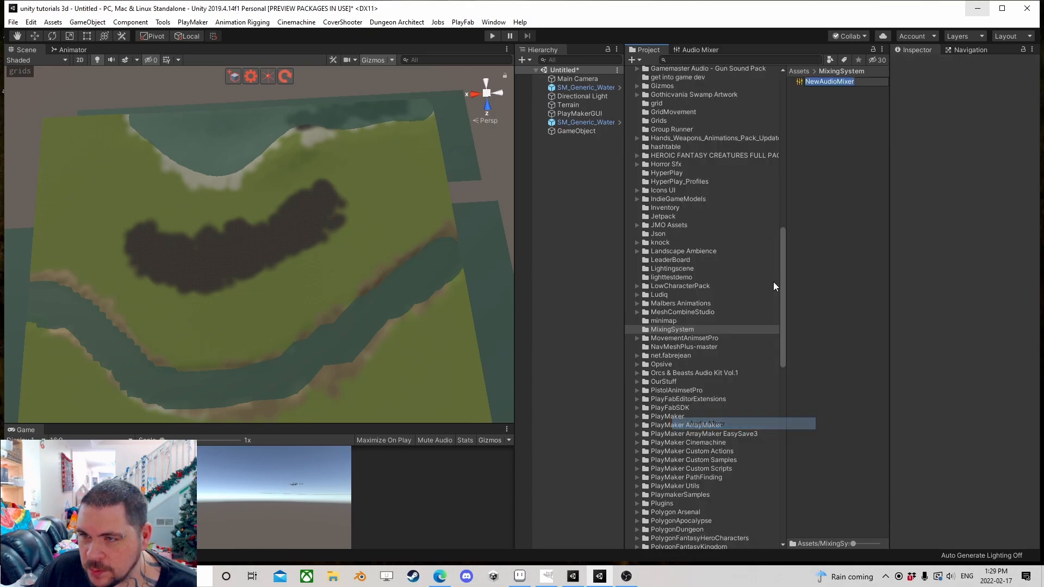
text(Ambient)
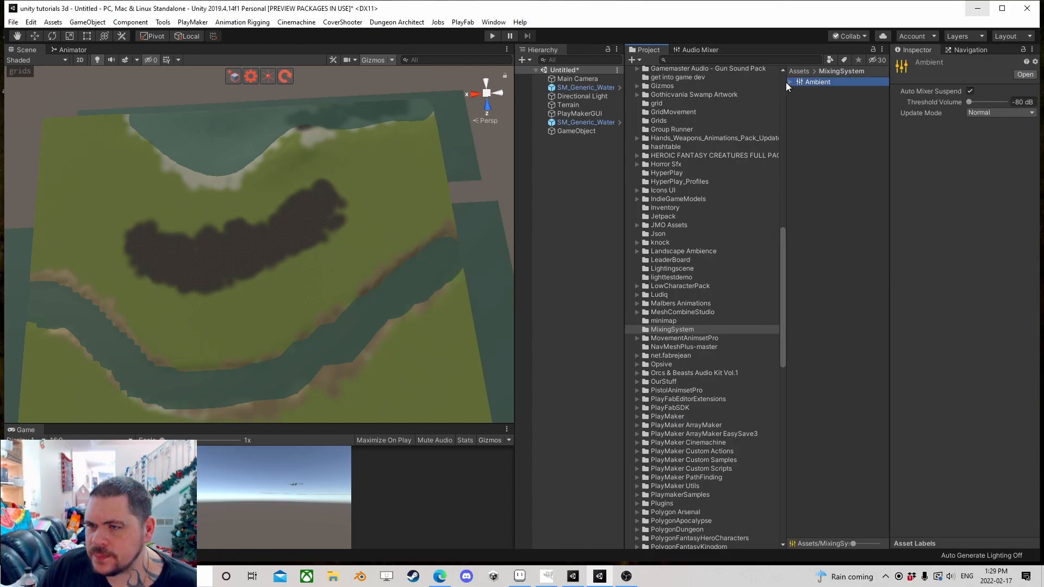
Step: Open the Ambient mixer for editing and expose the Master group's volume to script
click(791, 82)
double_click(820, 83)
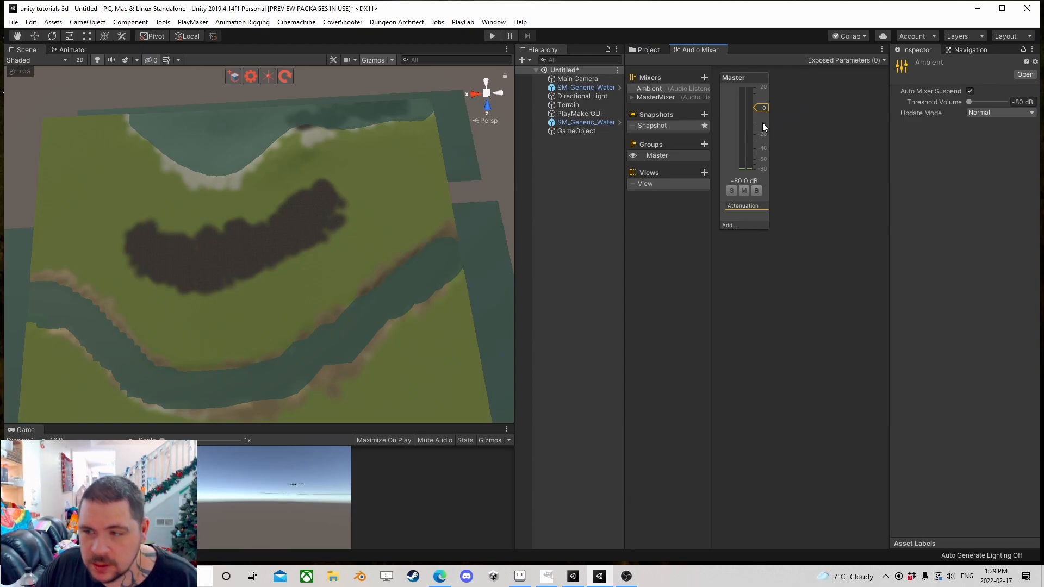
click(735, 96)
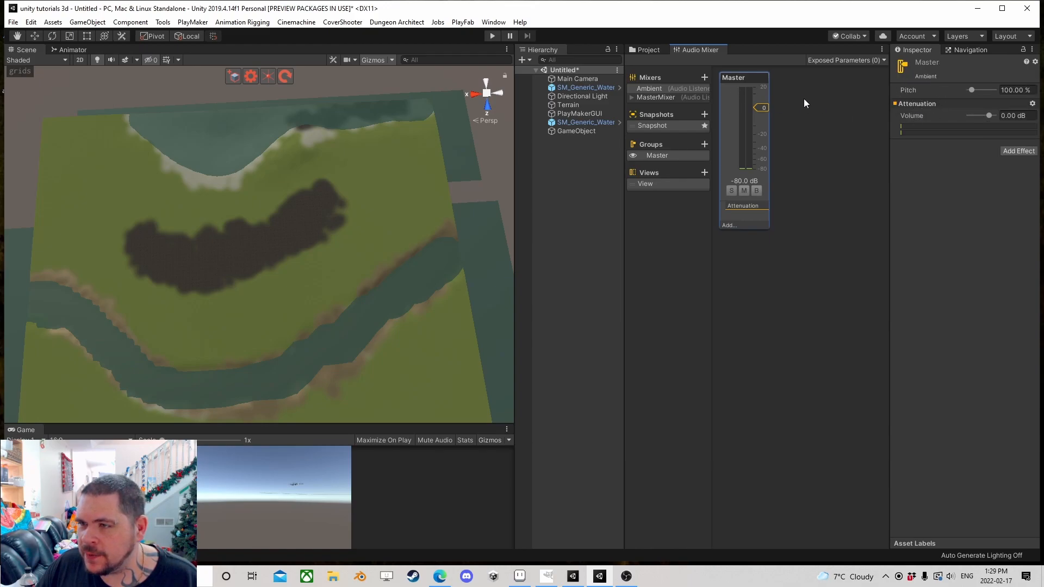
right_click(937, 117)
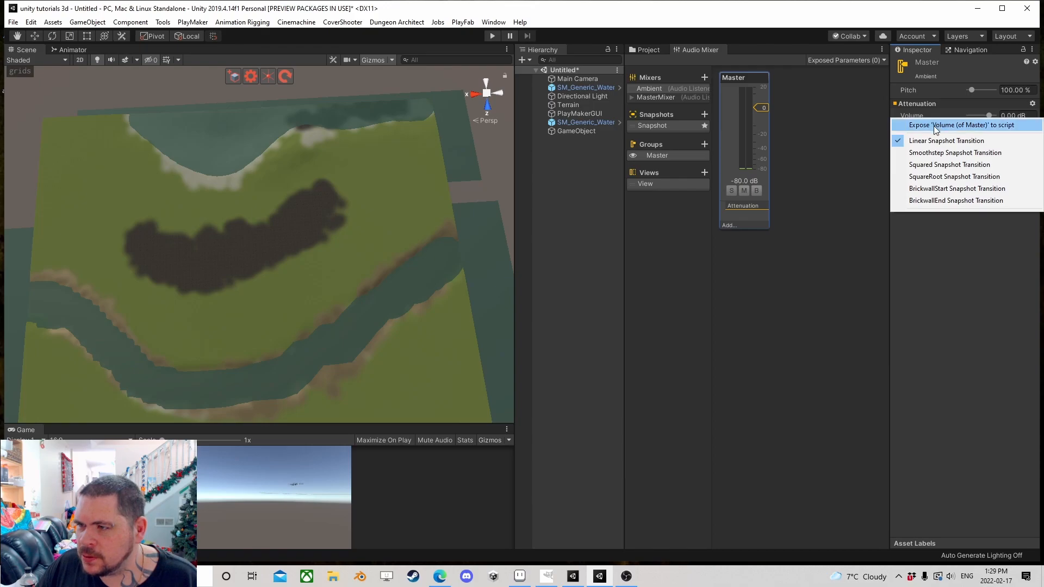
click(935, 125)
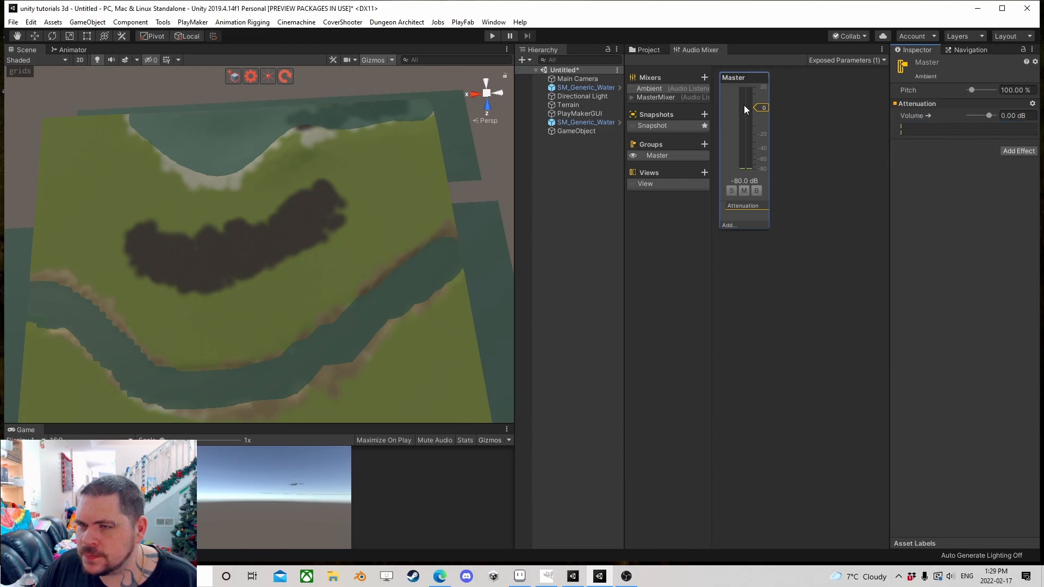
Step: Rename the exposed parameter for the Master group's volume as "Master"
click(860, 61)
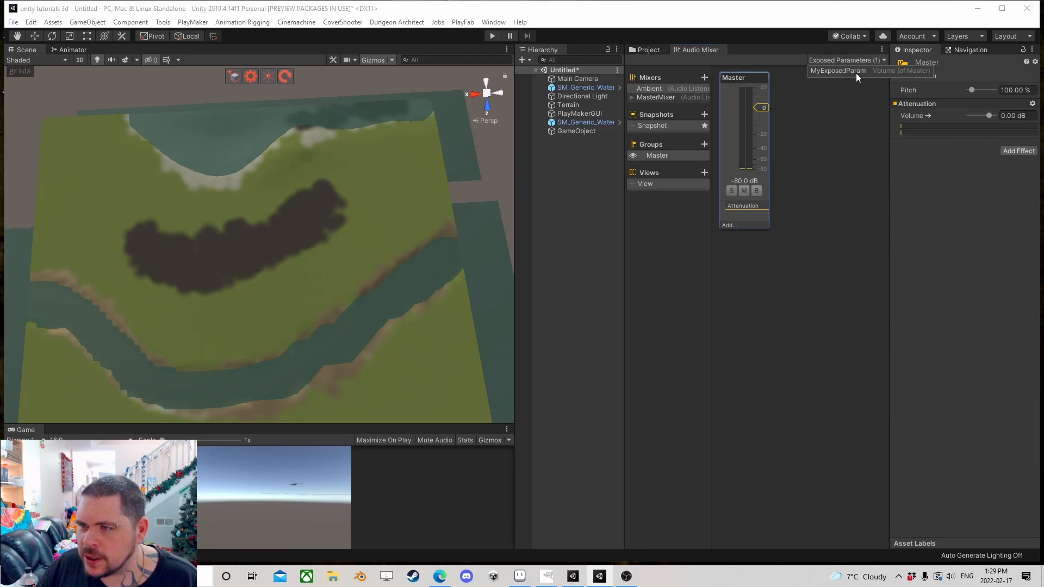
double_click(857, 73)
text(Master)
key(Return)
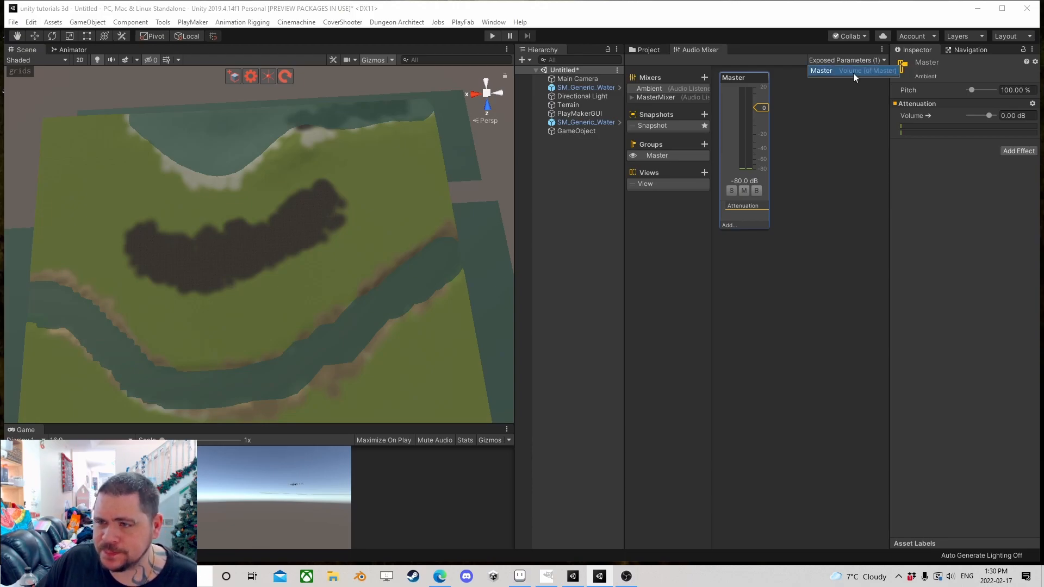
click(815, 118)
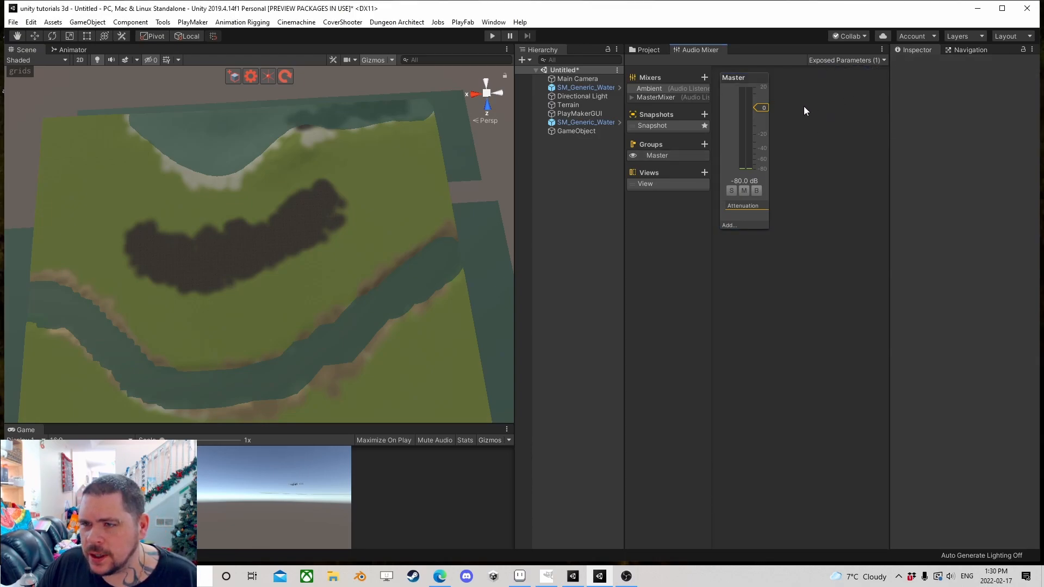
Step: Add a child group named "Lava" under the Master group of the Ambient mixer
click(705, 144)
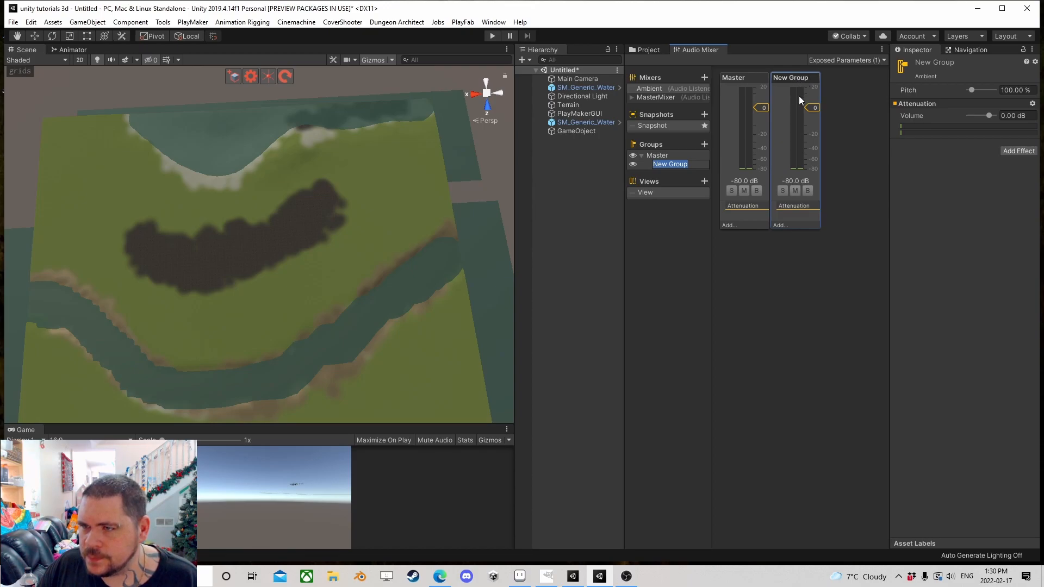
click(854, 168)
click(789, 78)
right_click(798, 172)
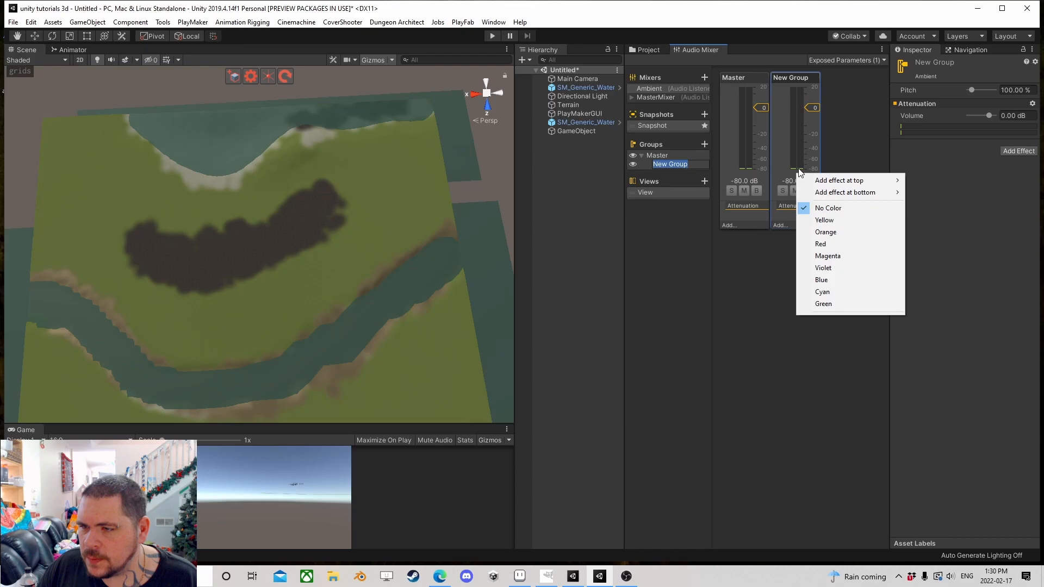
click(788, 98)
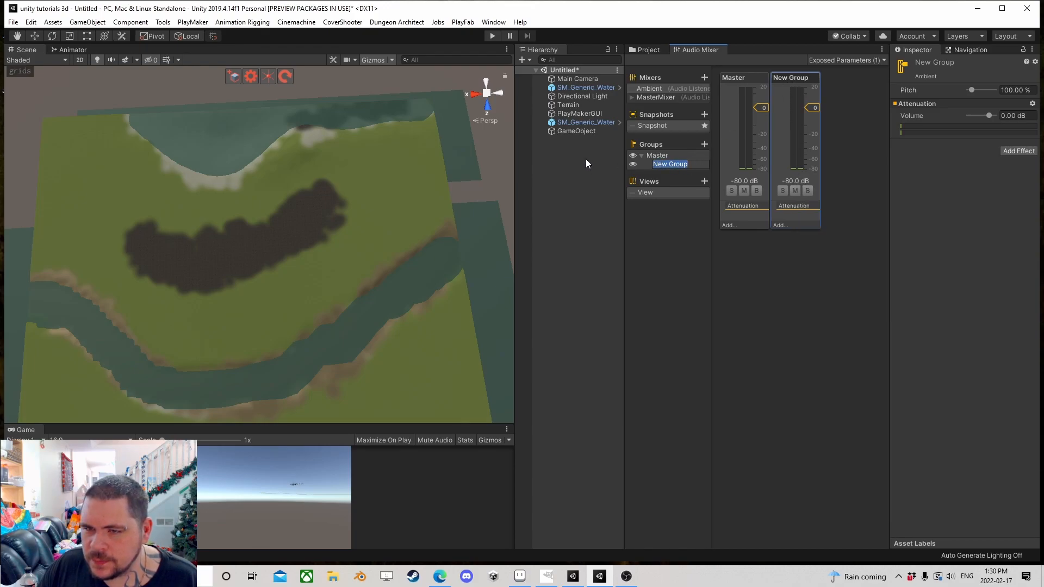
text(Lava)
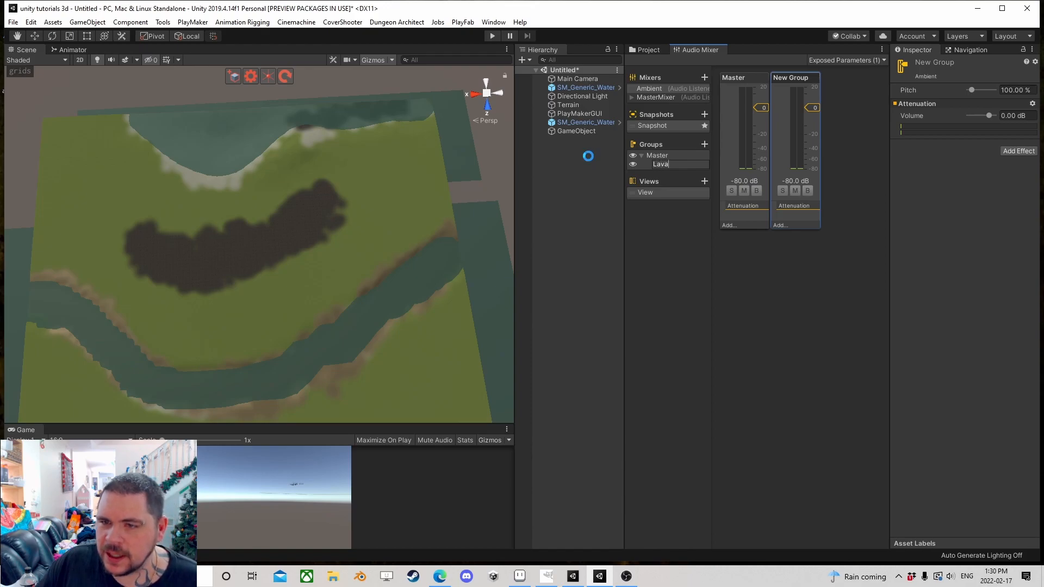
key(Return)
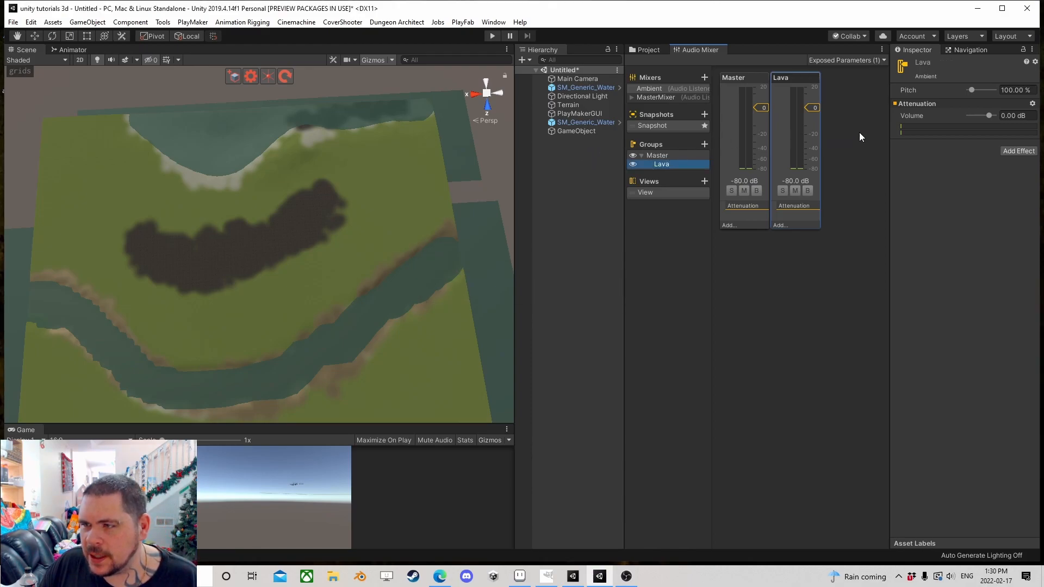
Step: Expose the Lava group's volume to script and rename its exposed parameter as "LavaVolume"
right_click(934, 113)
click(947, 119)
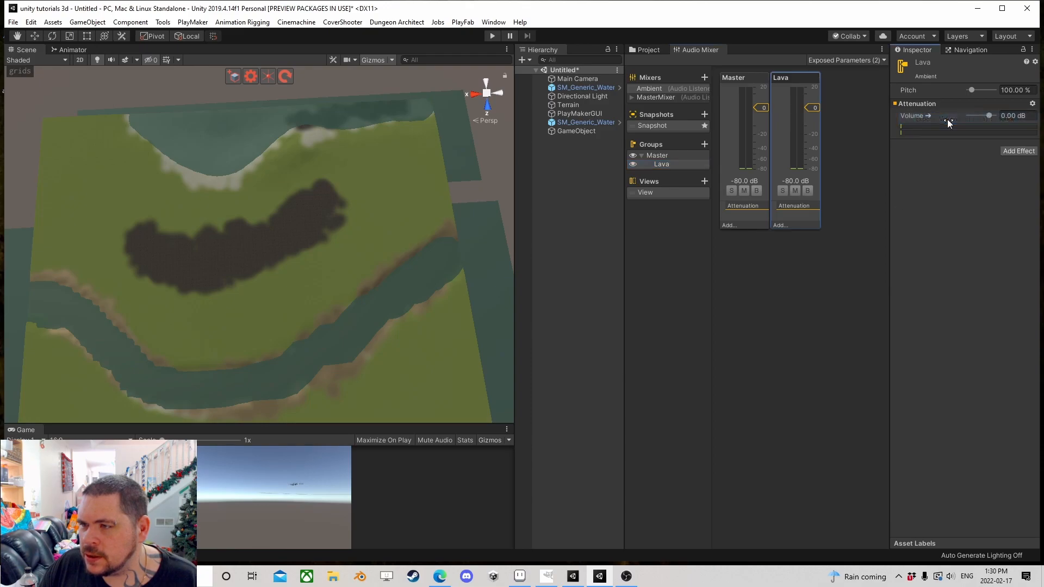
click(848, 60)
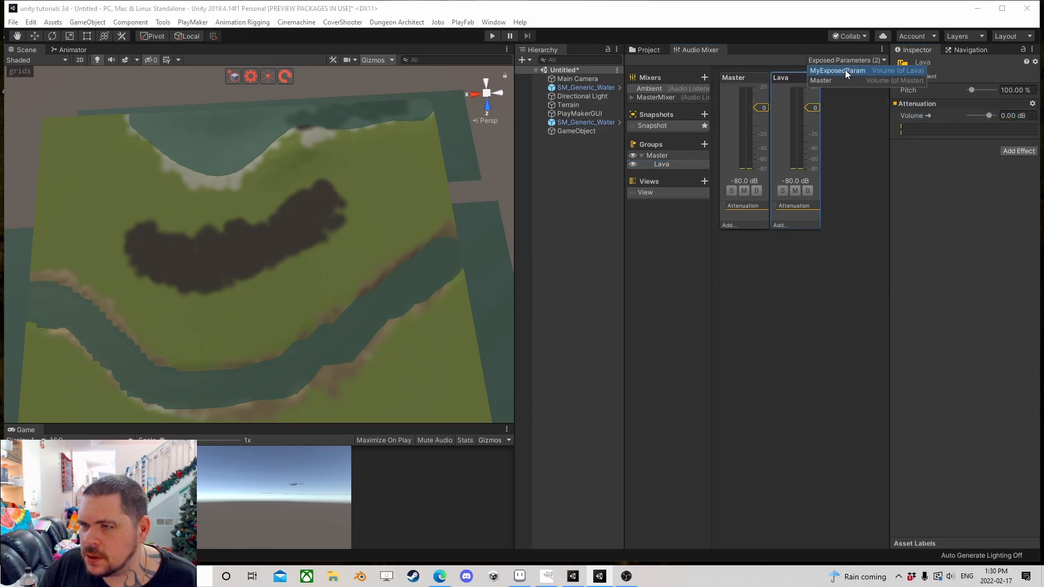
double_click(845, 70)
text(L)
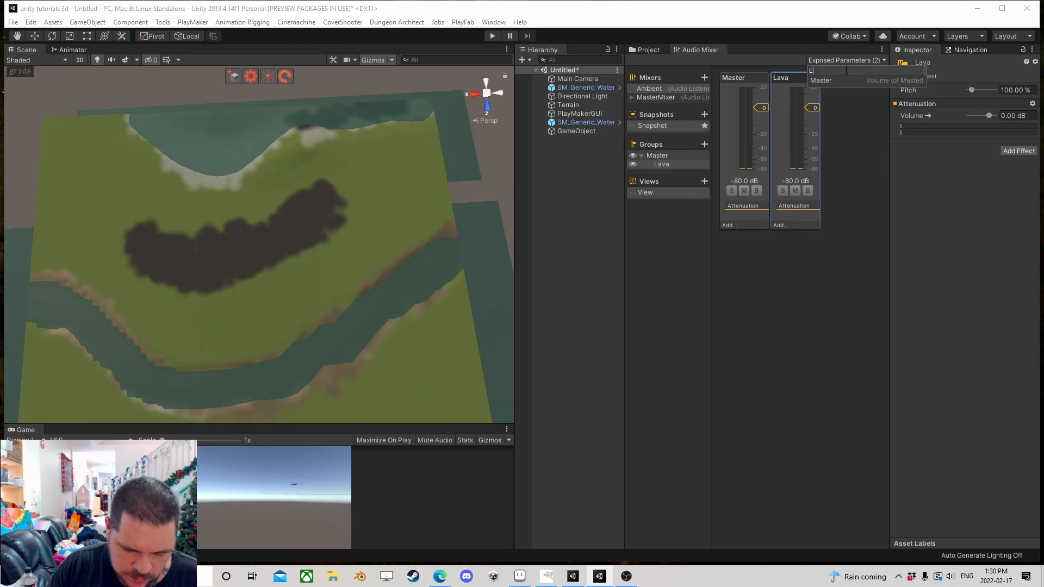
text(avaVol)
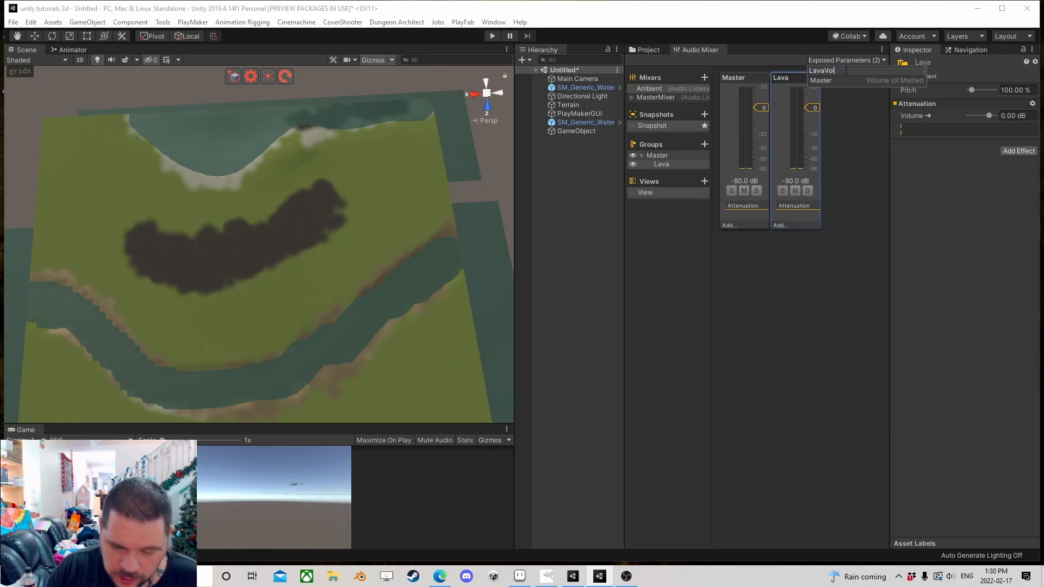
text(ume)
key(Return)
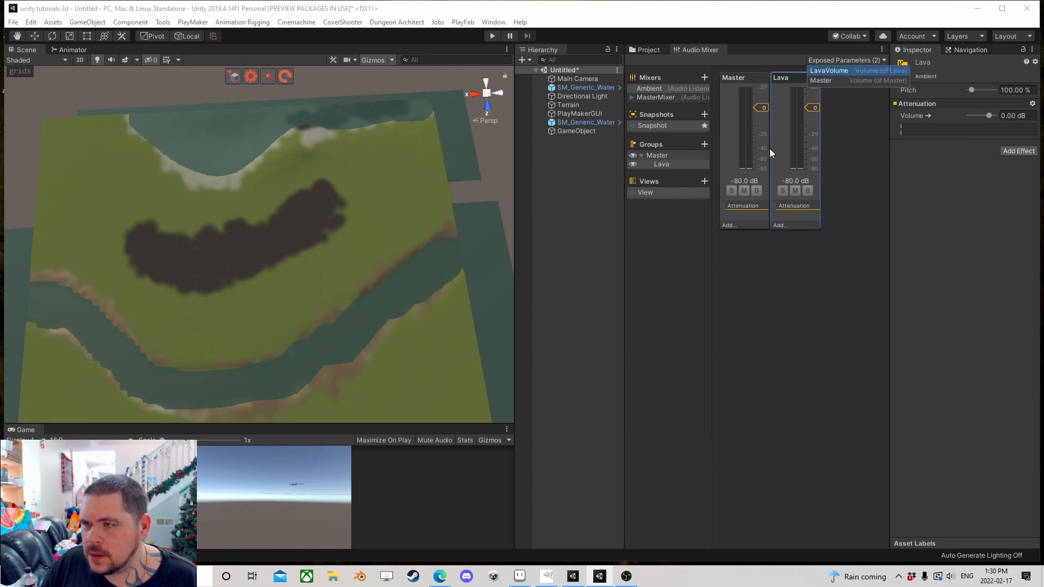
click(702, 144)
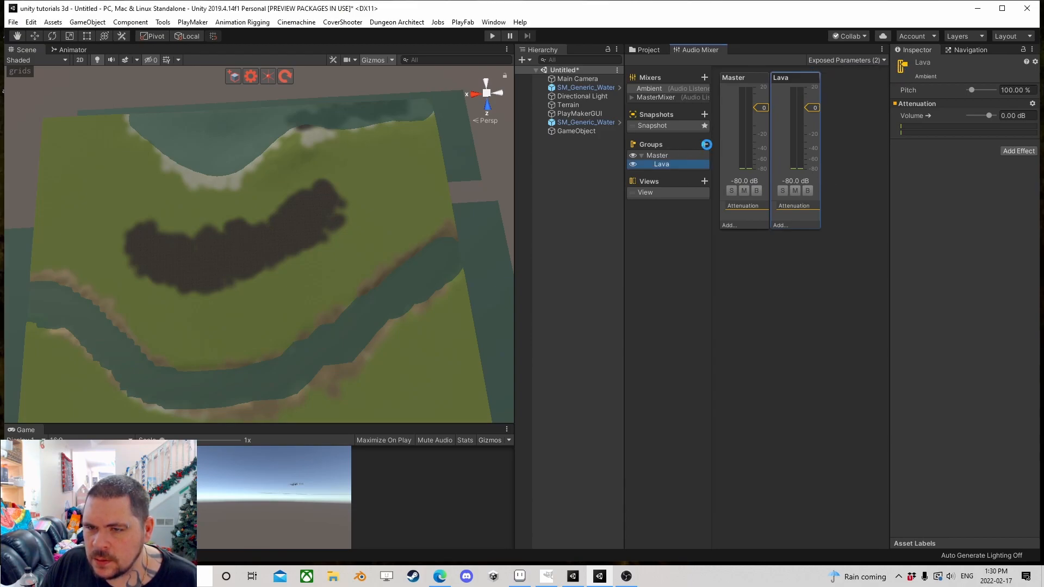
click(674, 172)
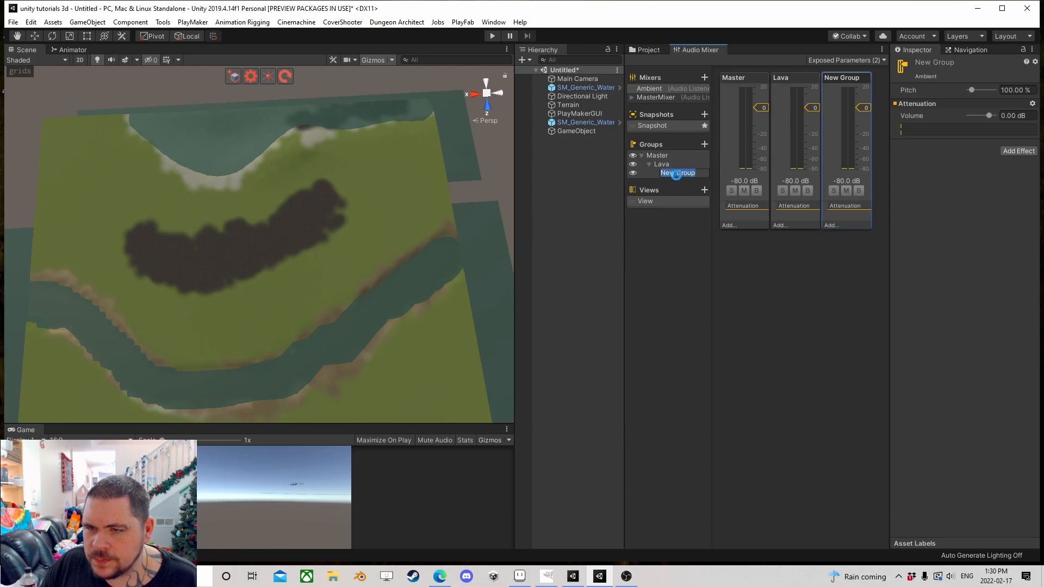
right_click(674, 173)
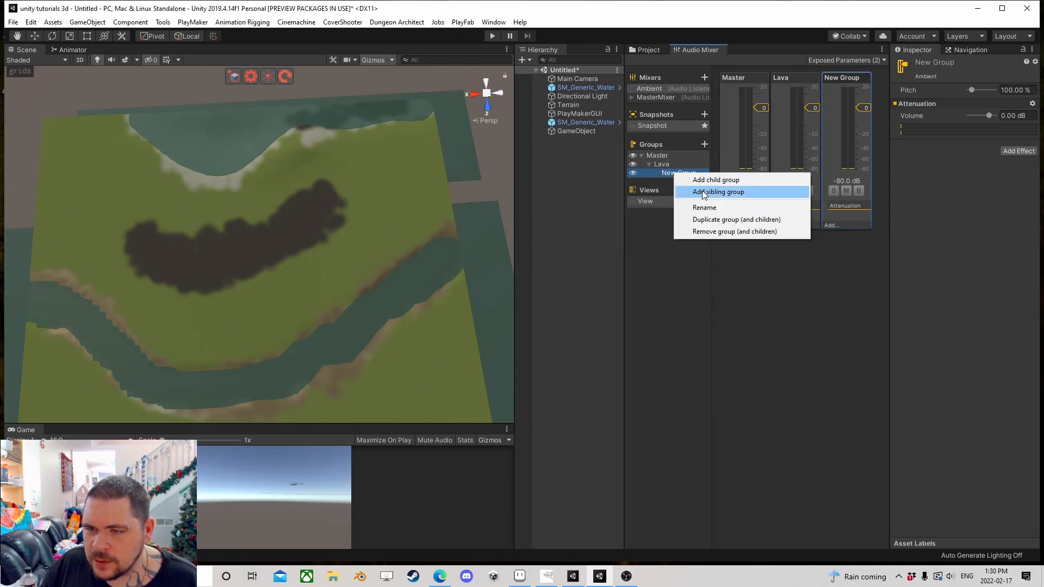
click(722, 231)
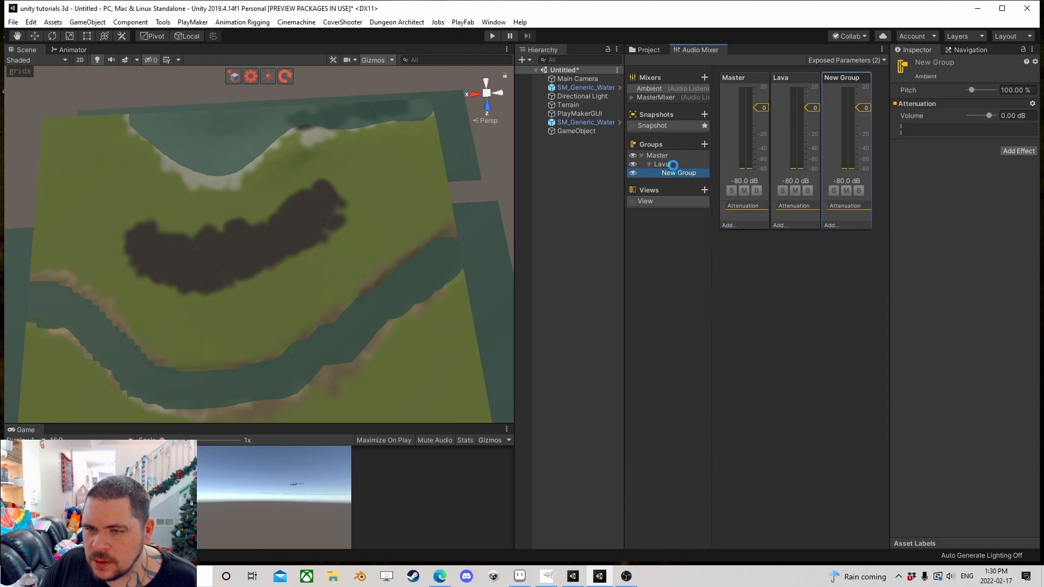
Step: Add a child group named "Ocean" under the Master group of the Ambient mixer
click(683, 155)
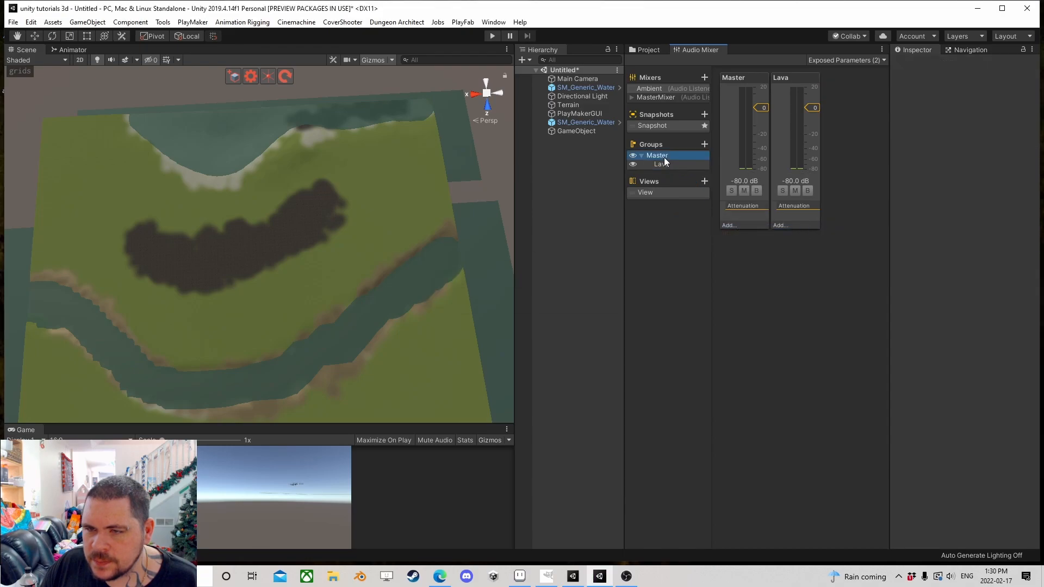
click(704, 141)
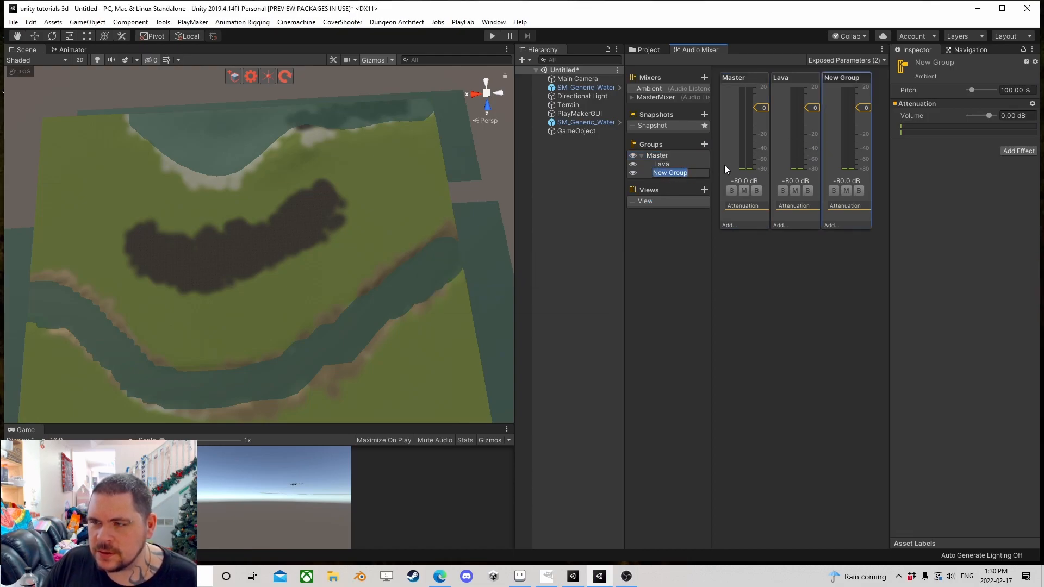
text(Ocean)
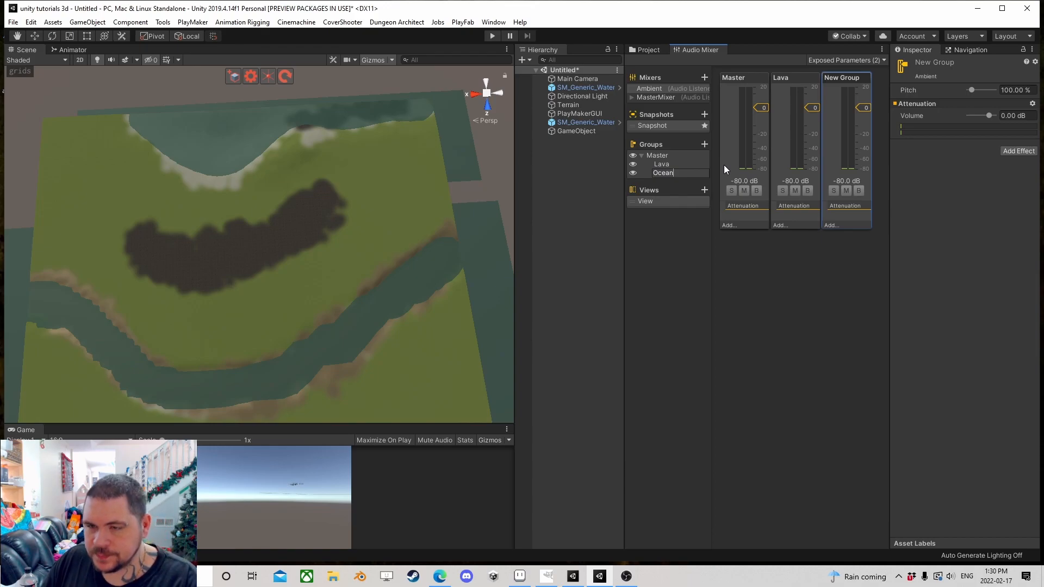
click(700, 148)
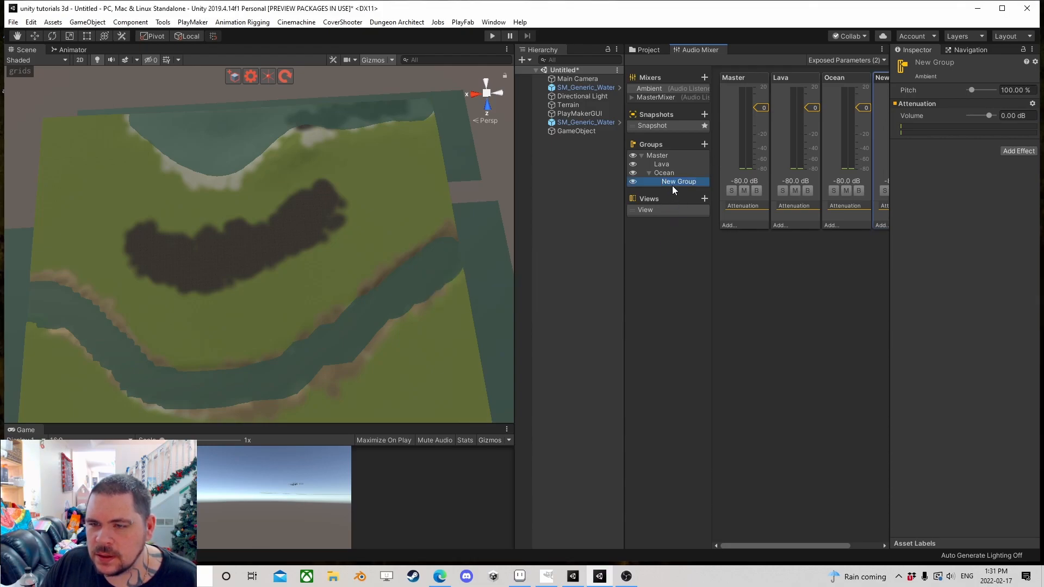
right_click(672, 185)
click(700, 246)
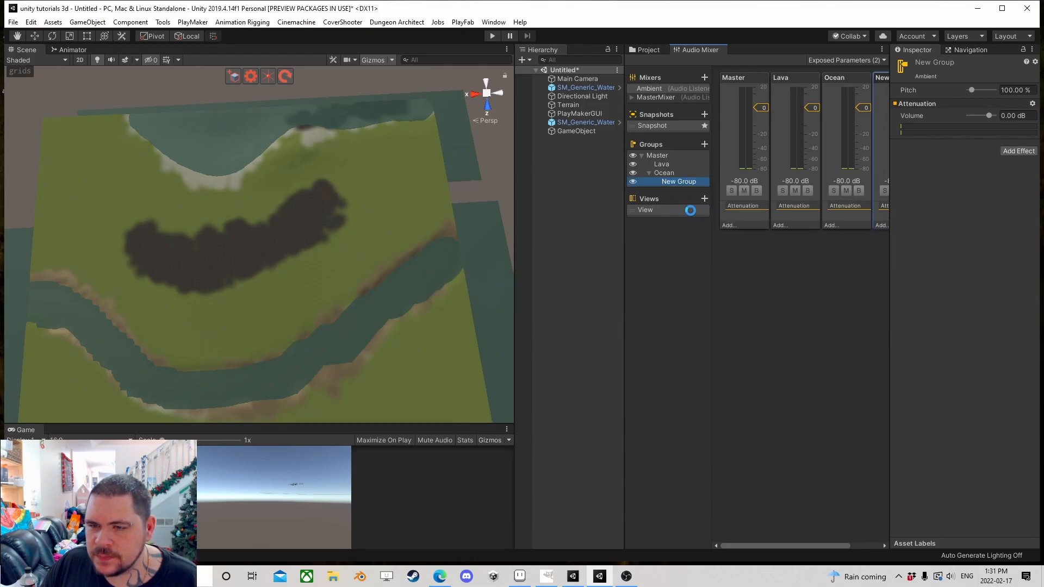
Step: Add two more child groups named "Forest" and "River" directly under the Master group of the Ambient mixer
click(671, 158)
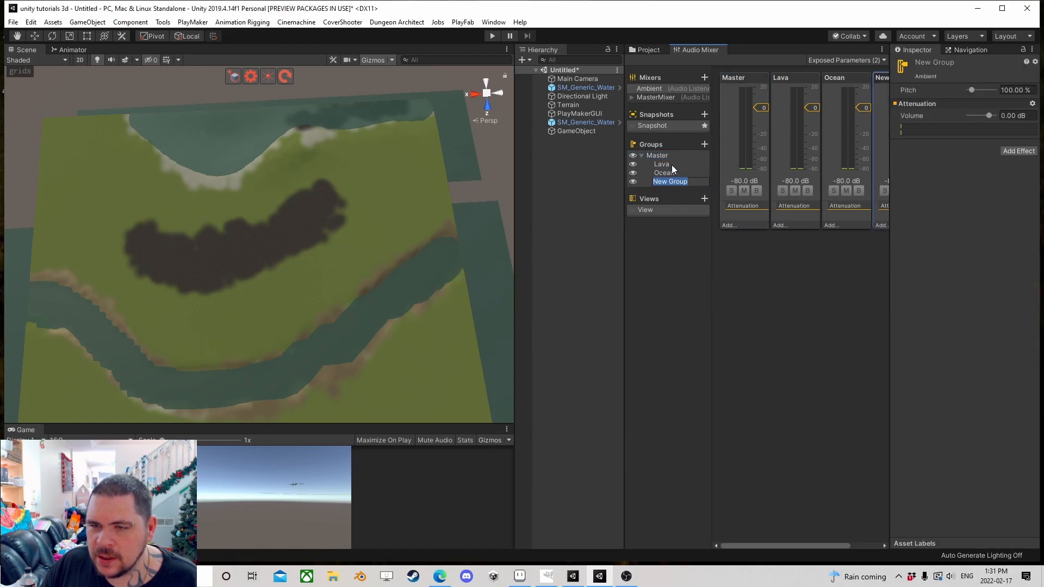
text(Forest)
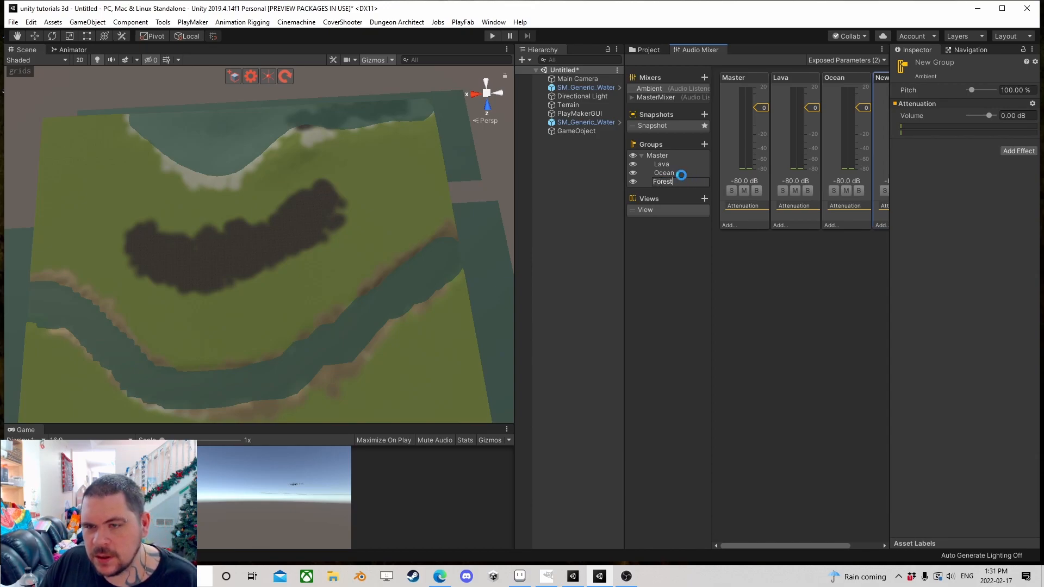
key(Return)
click(676, 157)
click(705, 145)
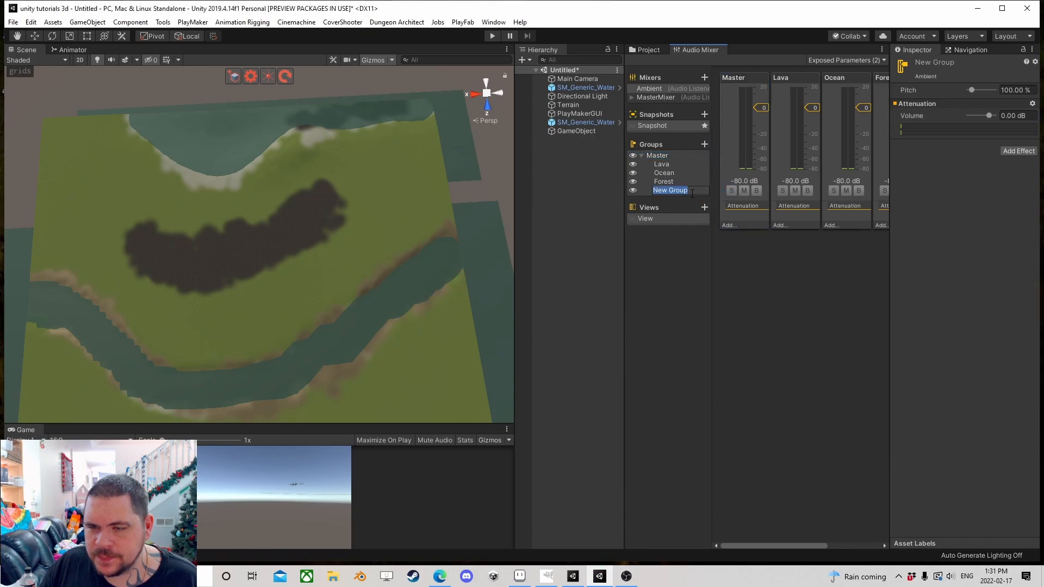
text(River)
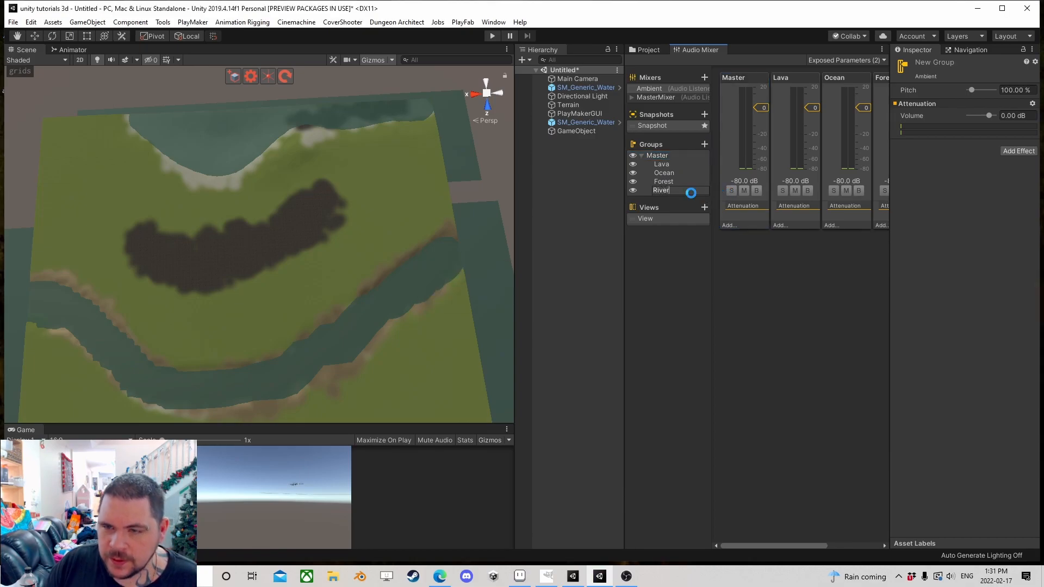
key(Return)
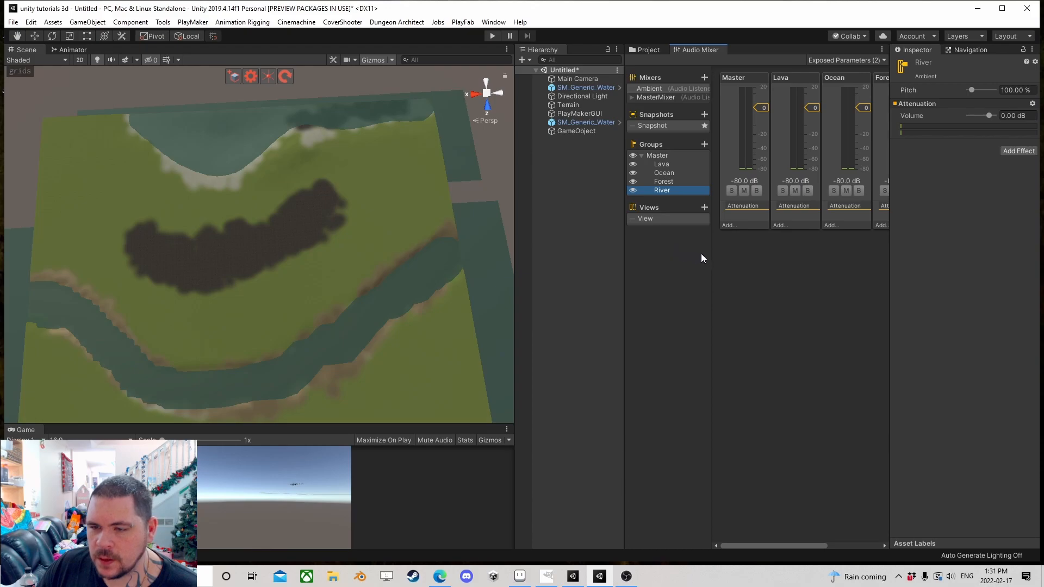
Step: Widen the audio mixer area and expose the Ocean group's volume to script
drag(625, 246, 485, 255)
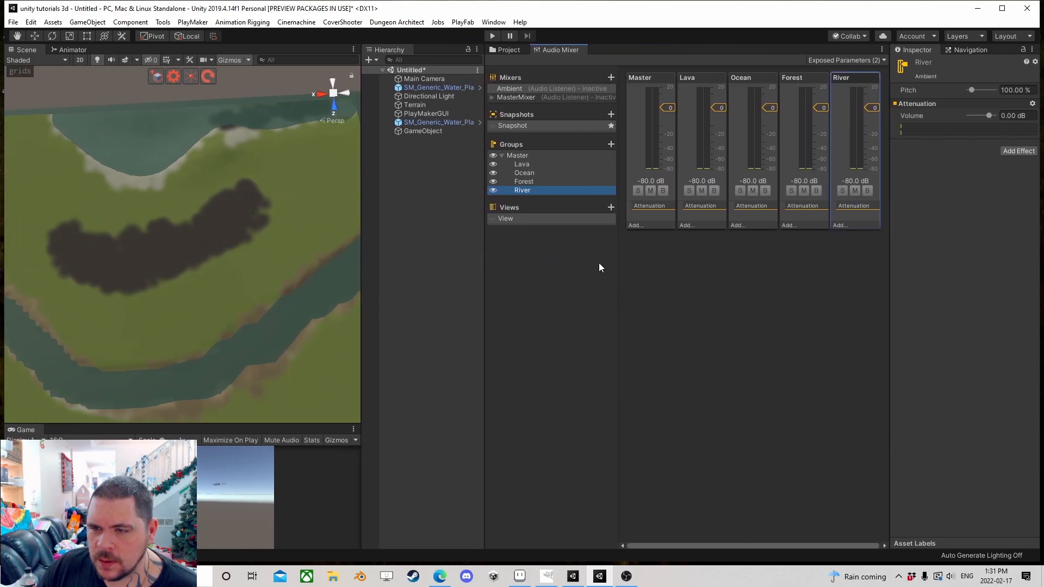
drag(620, 249, 638, 248)
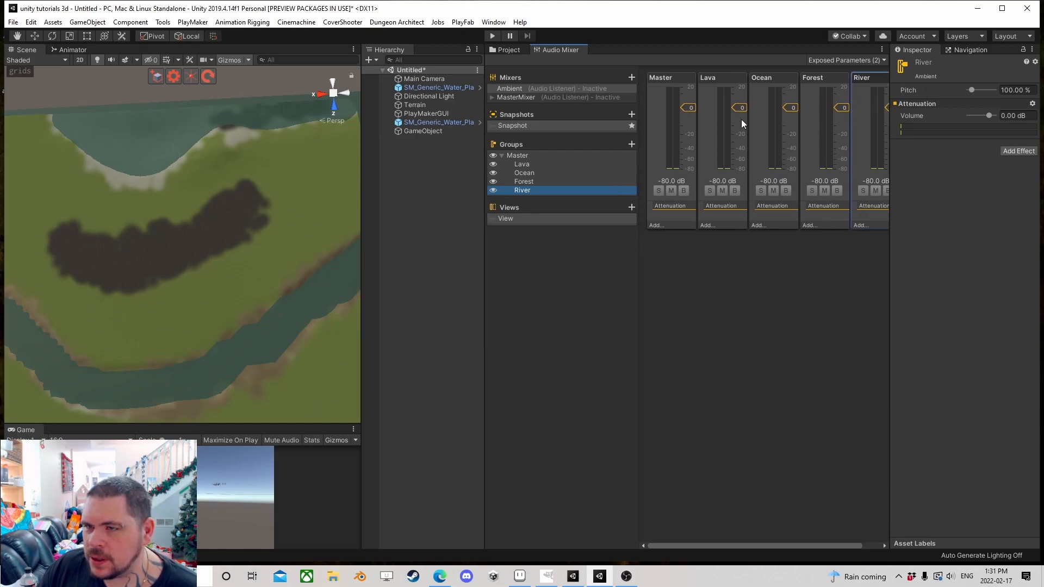
click(722, 135)
click(762, 162)
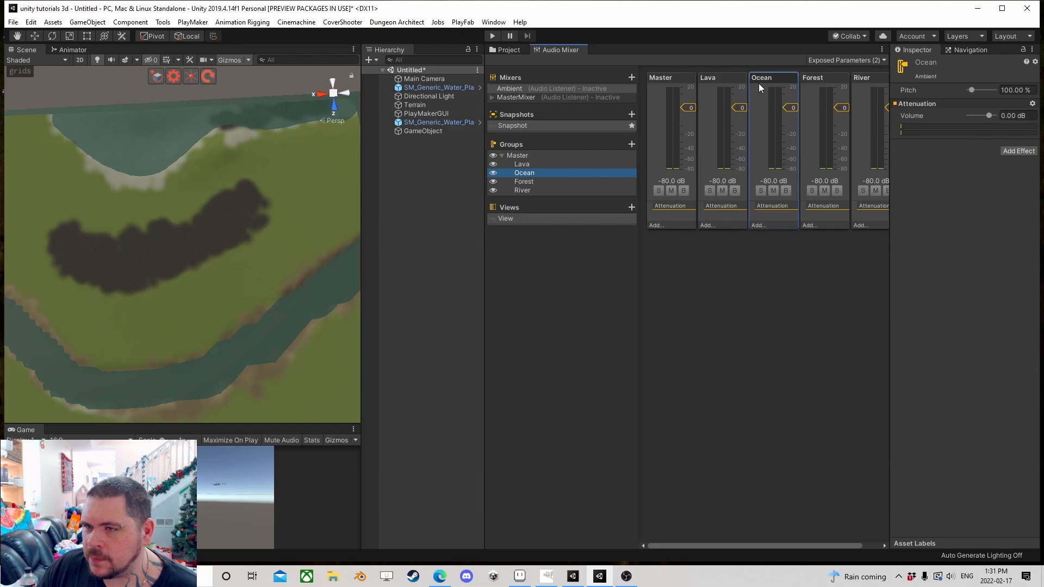
right_click(933, 114)
click(937, 120)
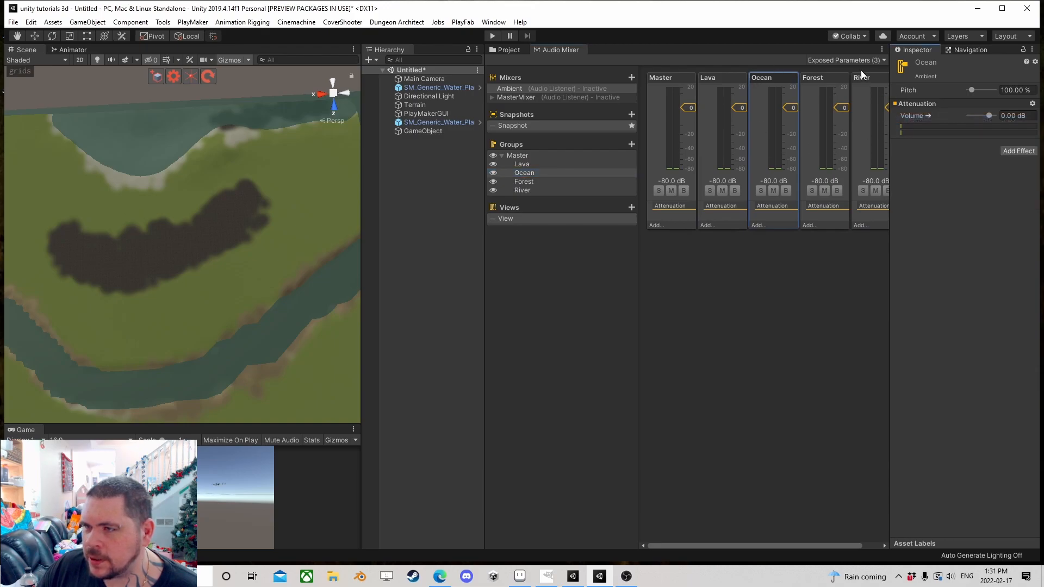
Step: Rename the exposed parameter for the Ocean group's volume as "OceanVolume"
click(869, 61)
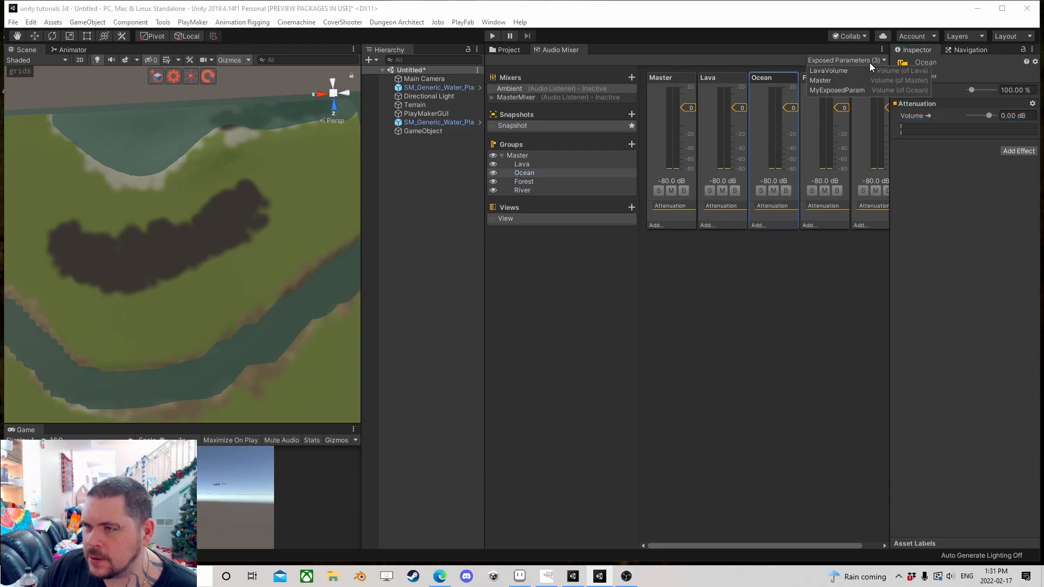
double_click(840, 90)
text(O)
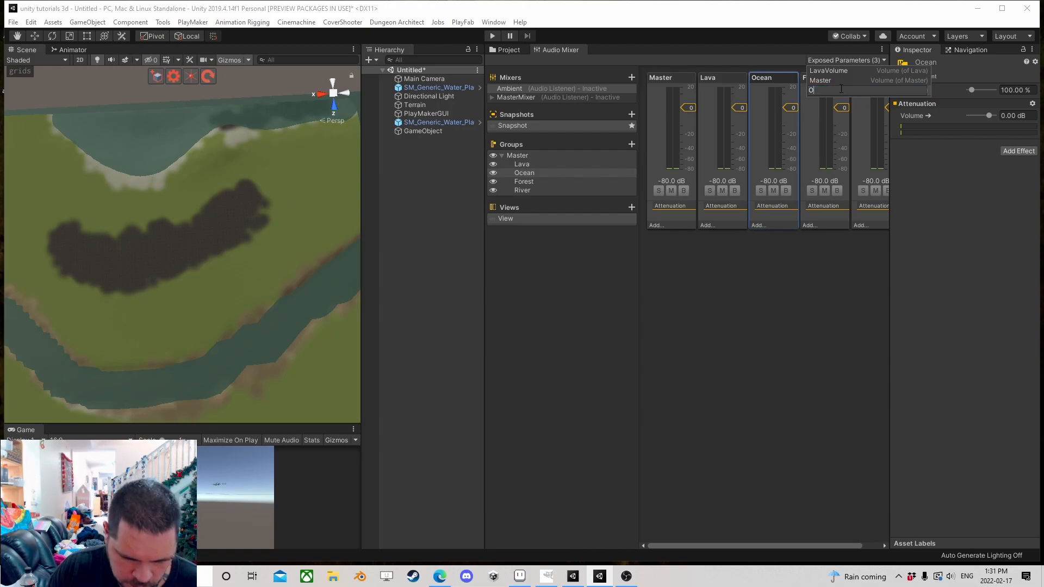
text(ceanVolume)
key(Return)
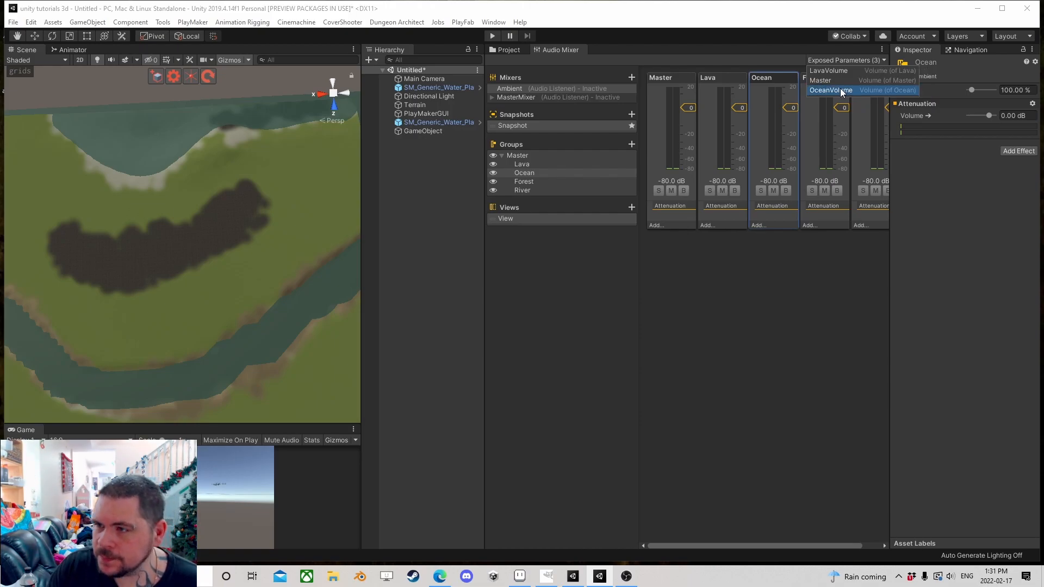
Step: Expose the Forest group's volume to script and rename its exposed parameter as "ForestVolume"
click(837, 207)
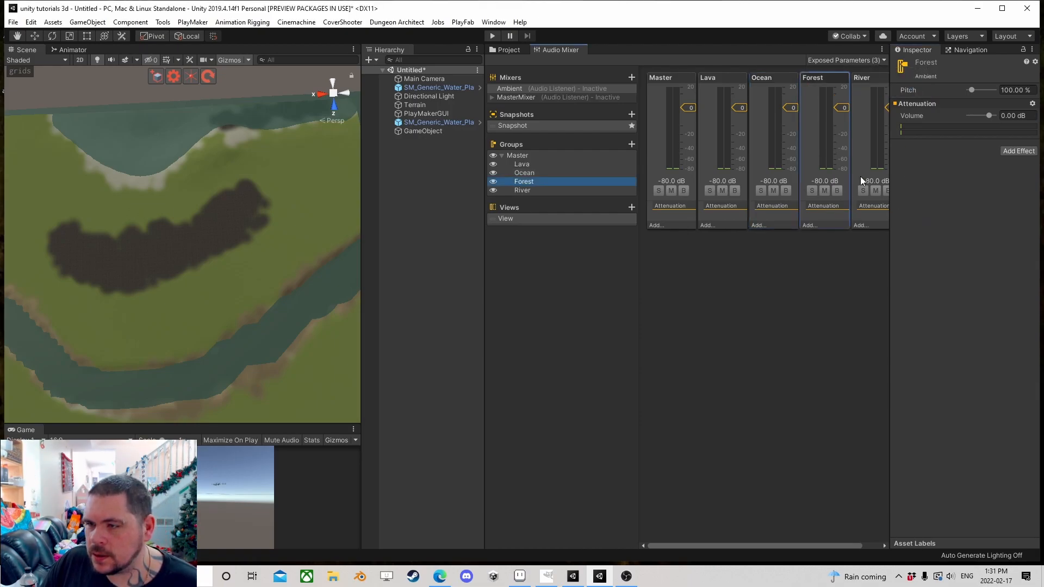
right_click(938, 117)
click(941, 123)
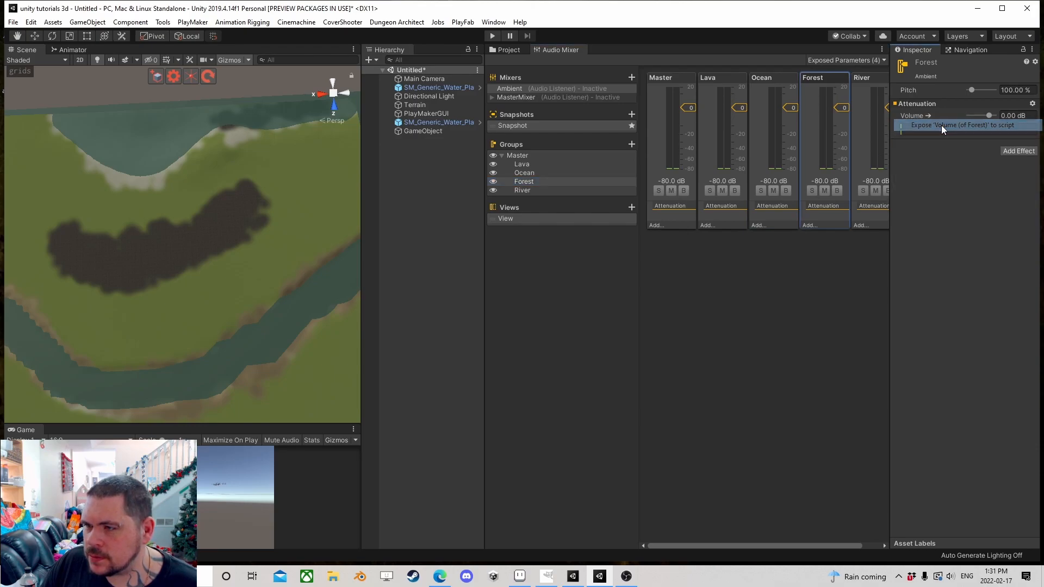
click(864, 61)
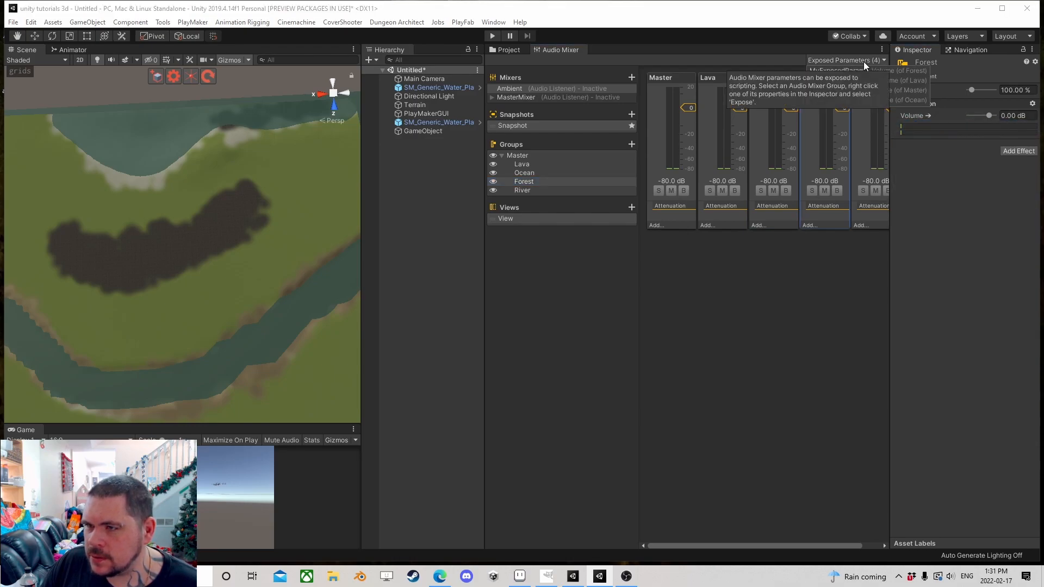
double_click(834, 70)
text(Forest)
text(ume)
key(Return)
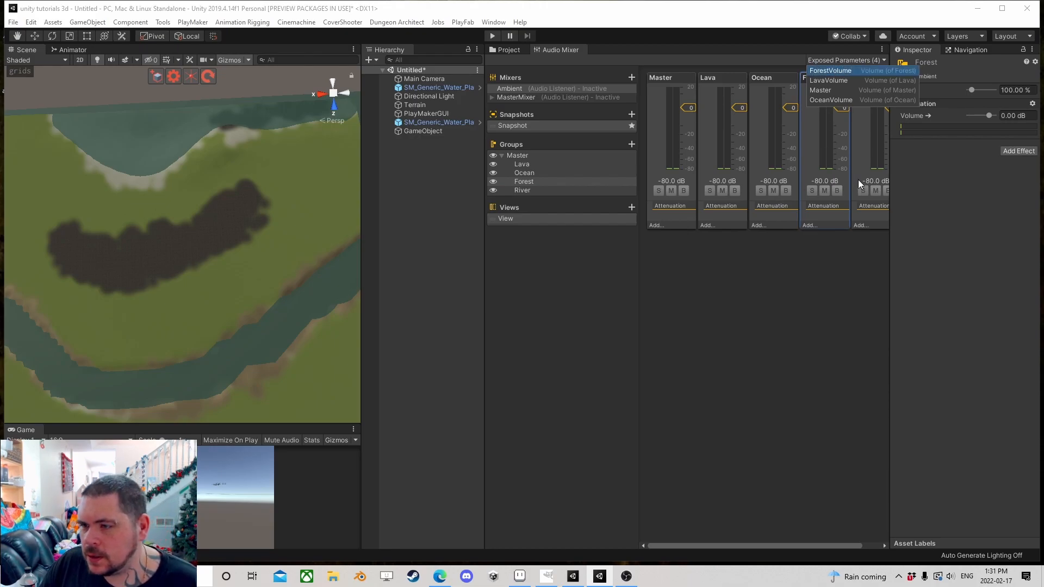
Step: Expose the River group's volume to script
click(859, 175)
right_click(938, 117)
click(925, 120)
Step: Rename the exposed parameter for the Forest group's volume as "RiverVolume"
click(848, 60)
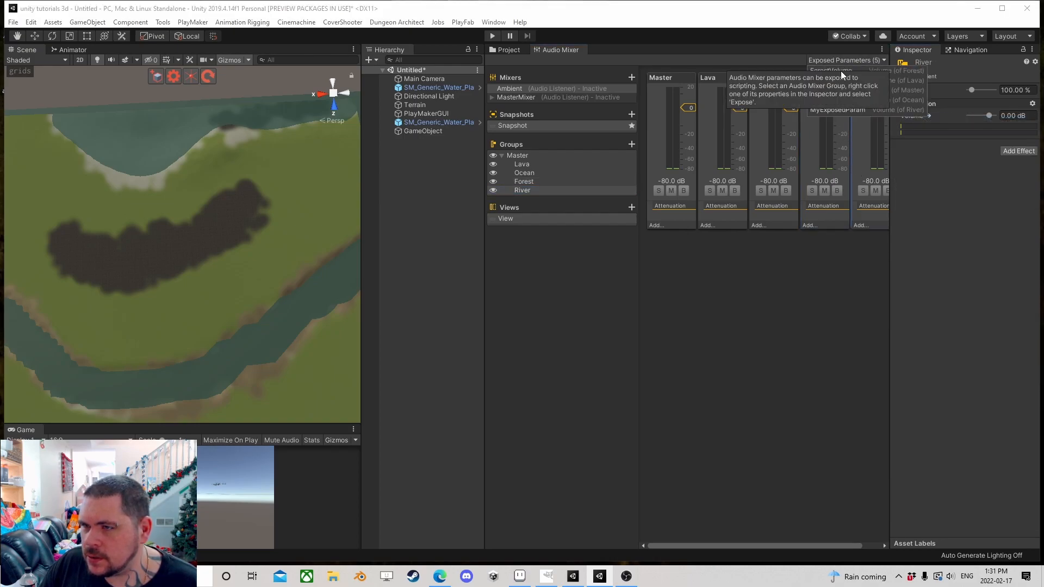
double_click(834, 71)
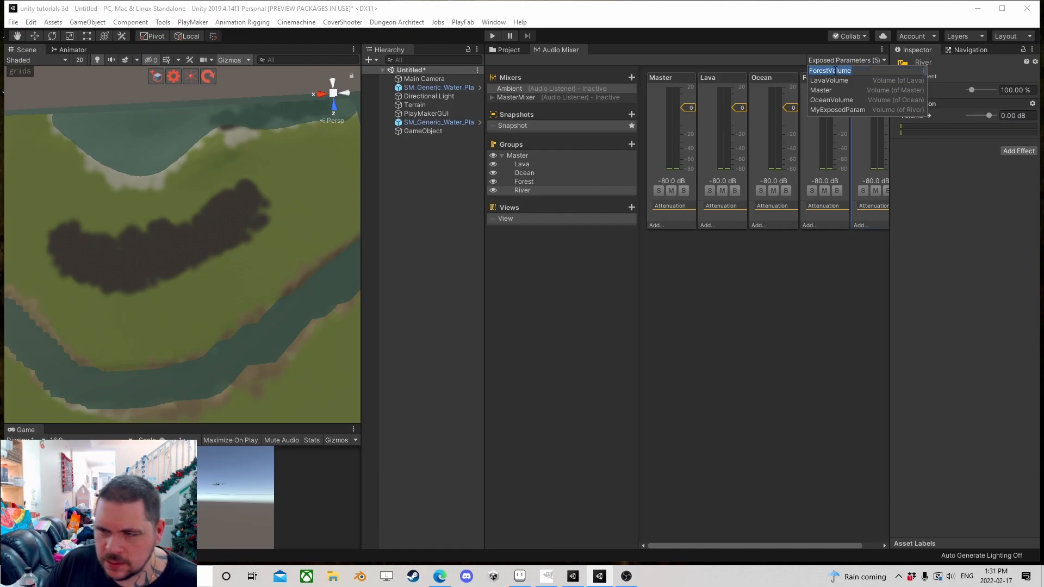
text(River)
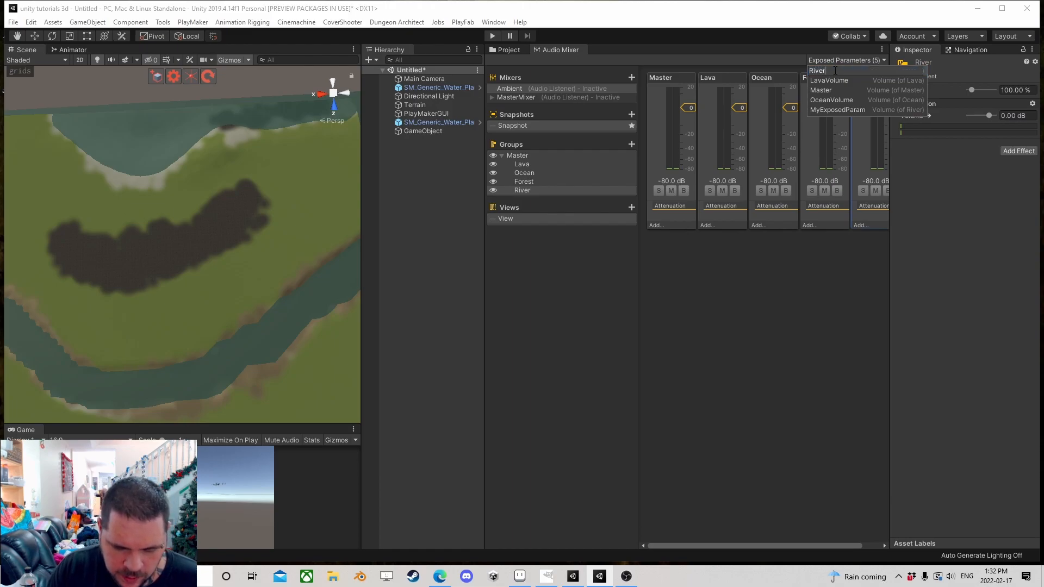
text(Volume)
key(Return)
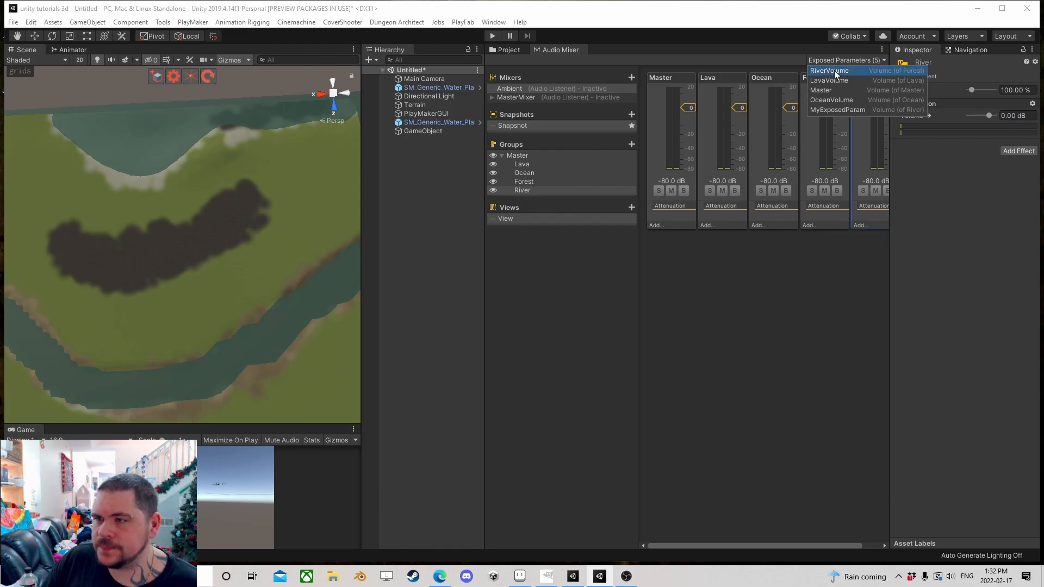
click(942, 207)
Step: Shrink the audio mixer area, show the project assets in its place, and widen the Scene view
drag(639, 244, 739, 243)
drag(486, 246, 812, 245)
click(834, 51)
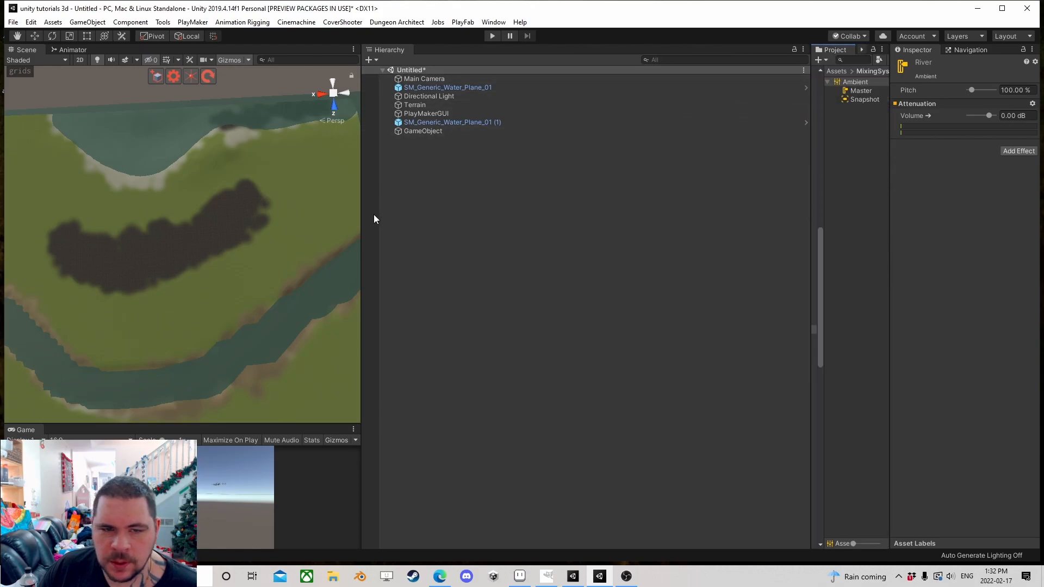
drag(364, 219, 544, 216)
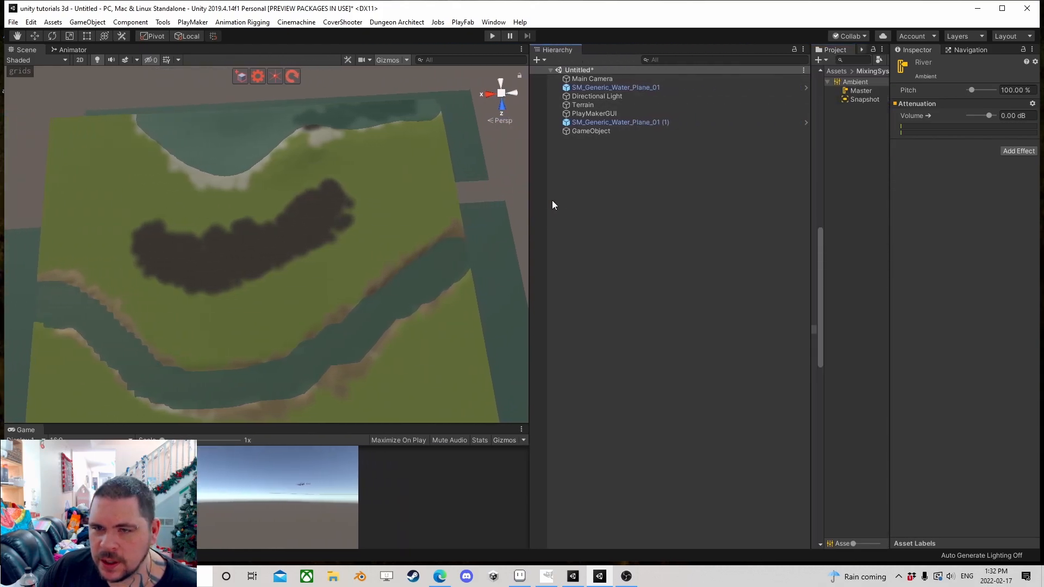
Step: Rename the scene's empty GameObject as "Ambient"
click(583, 130)
click(597, 130)
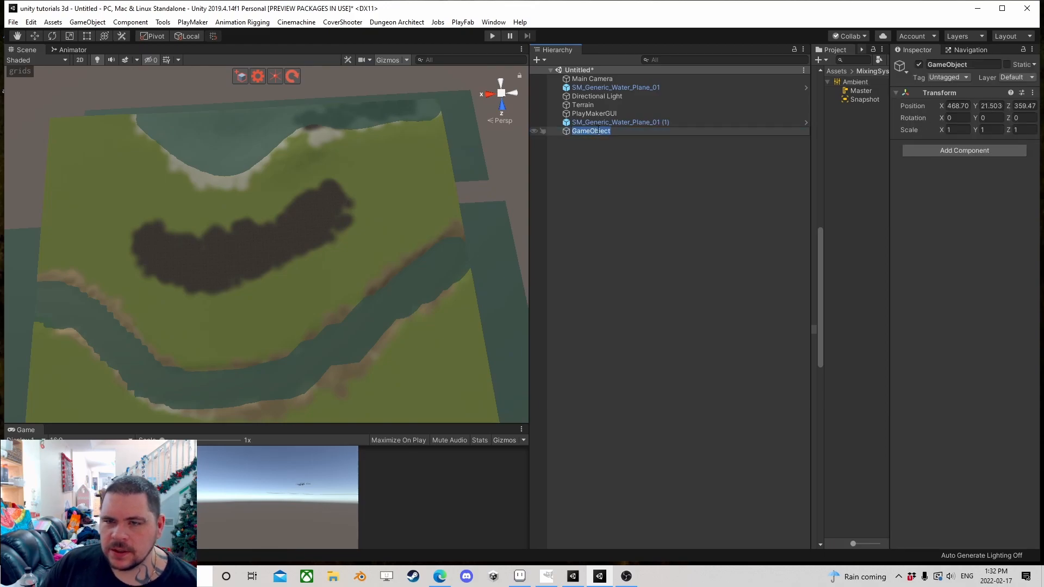
text(Ambient)
key(Return)
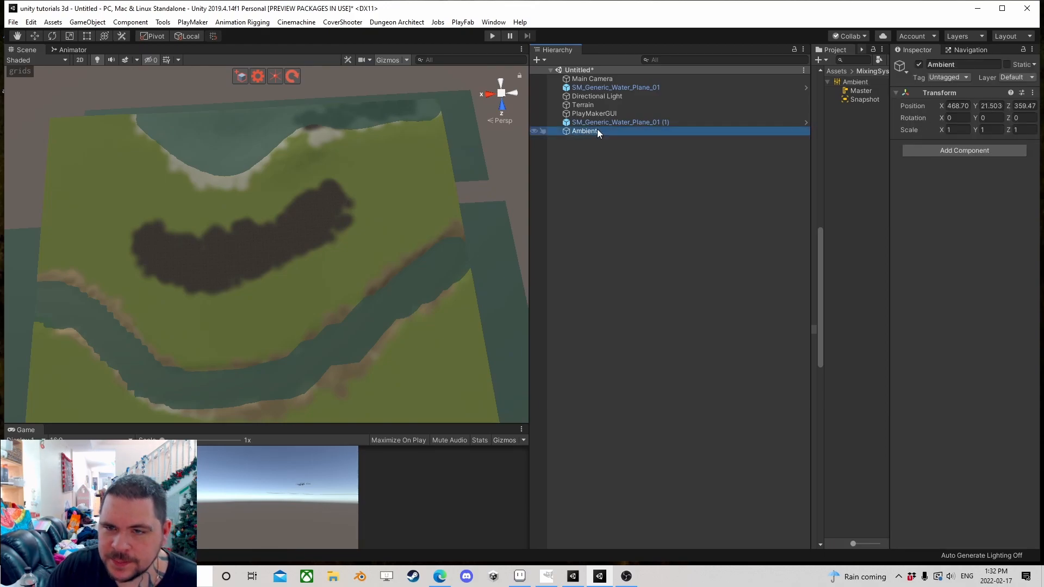
Step: Add an Audio Source component with Loop enabled to the Ambient object, and widen the Inspector and Project areas
click(974, 150)
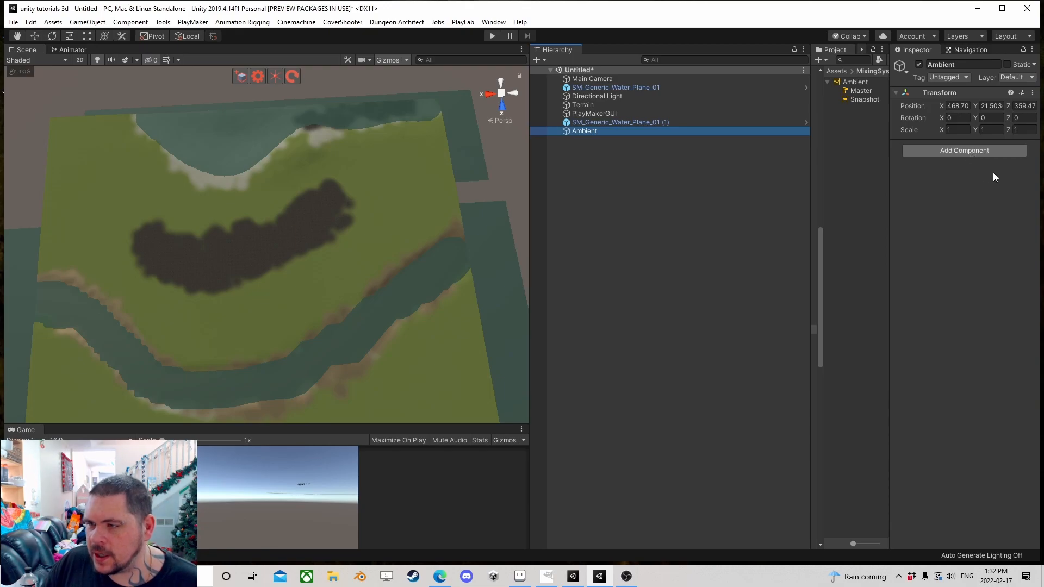
text(aud)
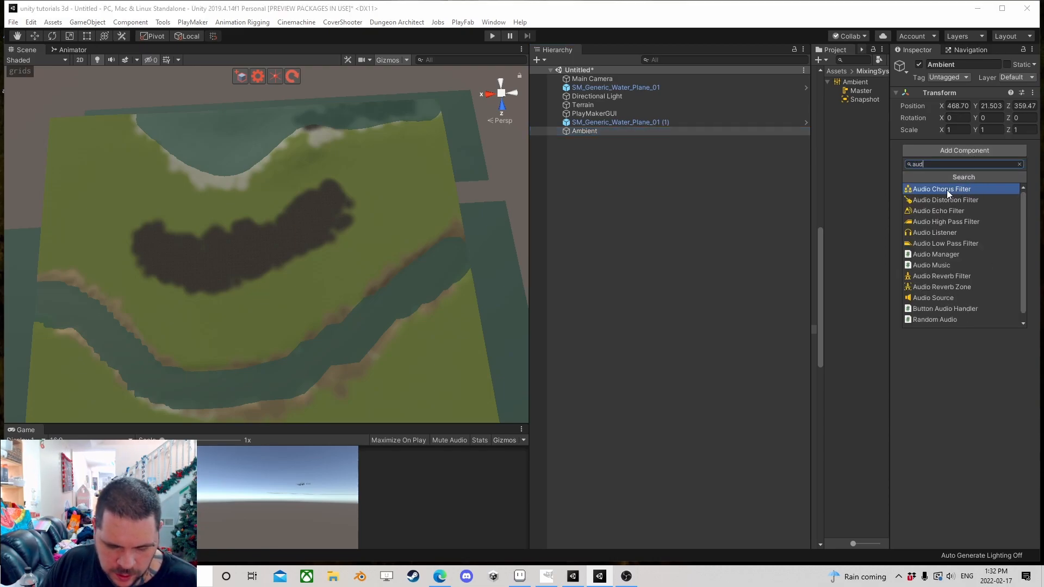
text(io)
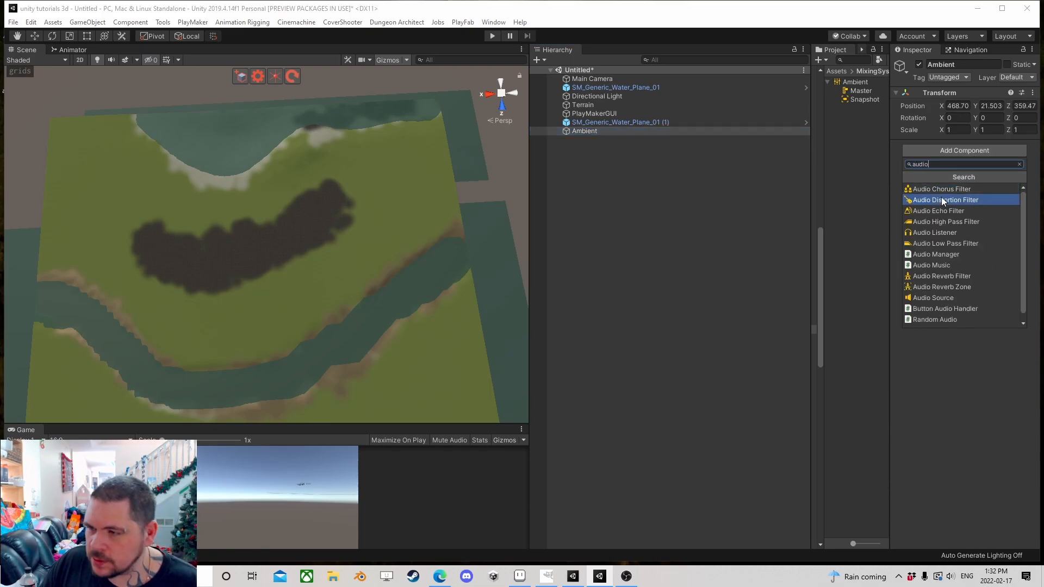
click(944, 298)
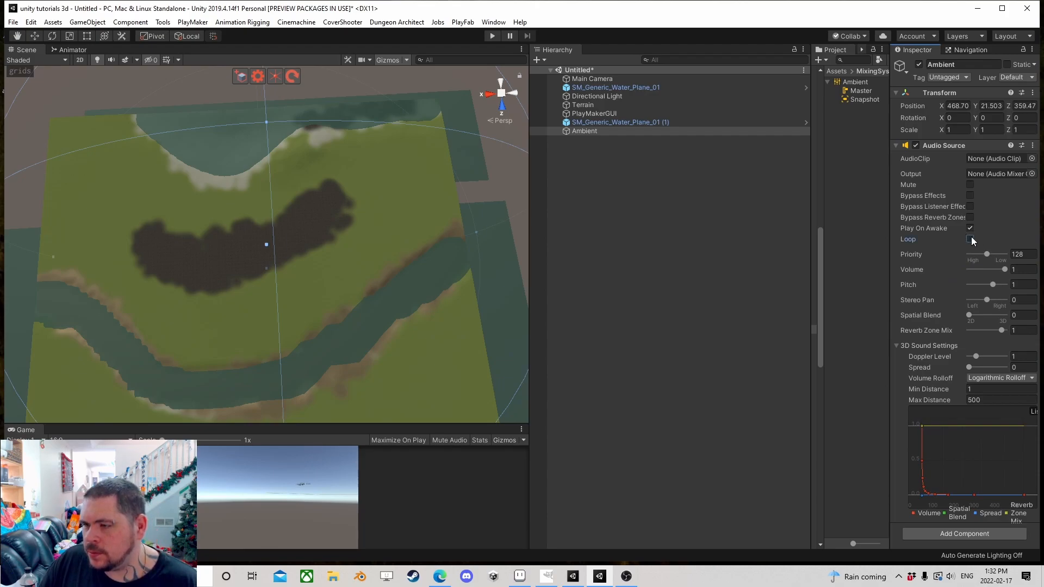
drag(892, 241, 785, 251)
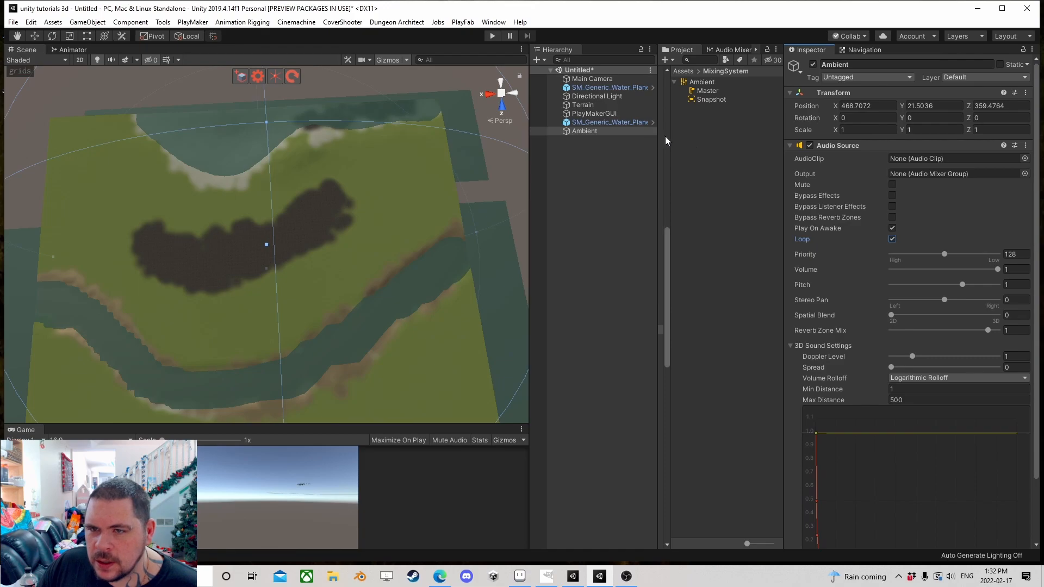
drag(654, 143, 526, 162)
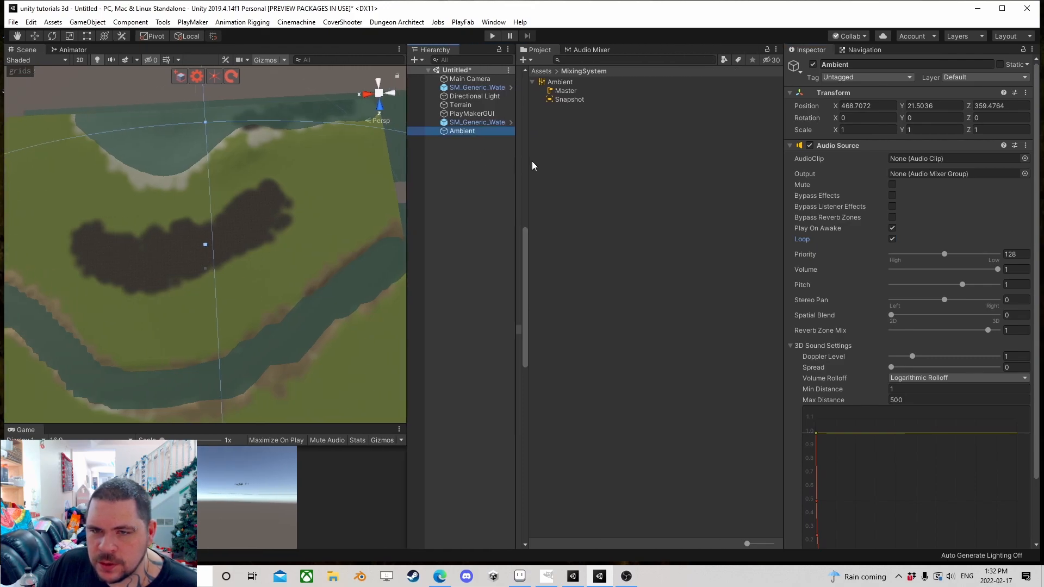
Step: Open the Landscape Ambience pack's Sound Files folder in the project assets and narrow the folder tree to show the full clip names
scroll(563, 169, up, 10)
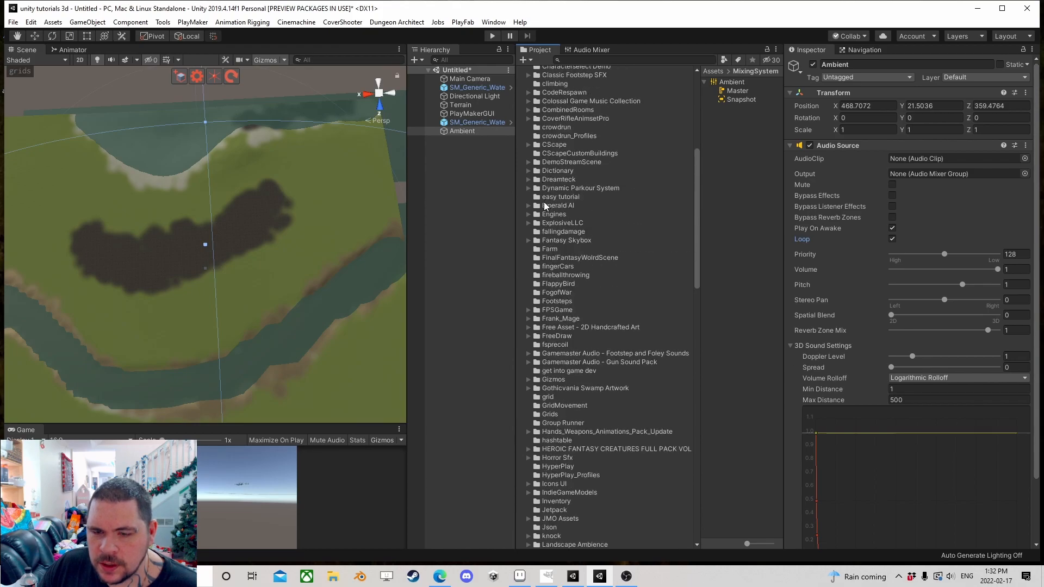
scroll(537, 196, down, 5)
scroll(536, 242, down, 3)
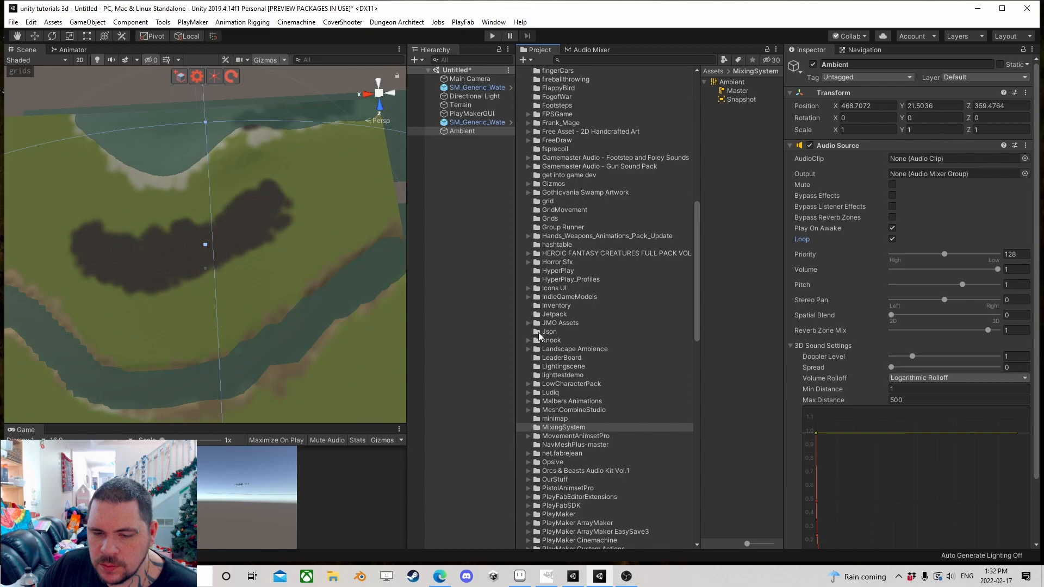
click(529, 349)
click(551, 350)
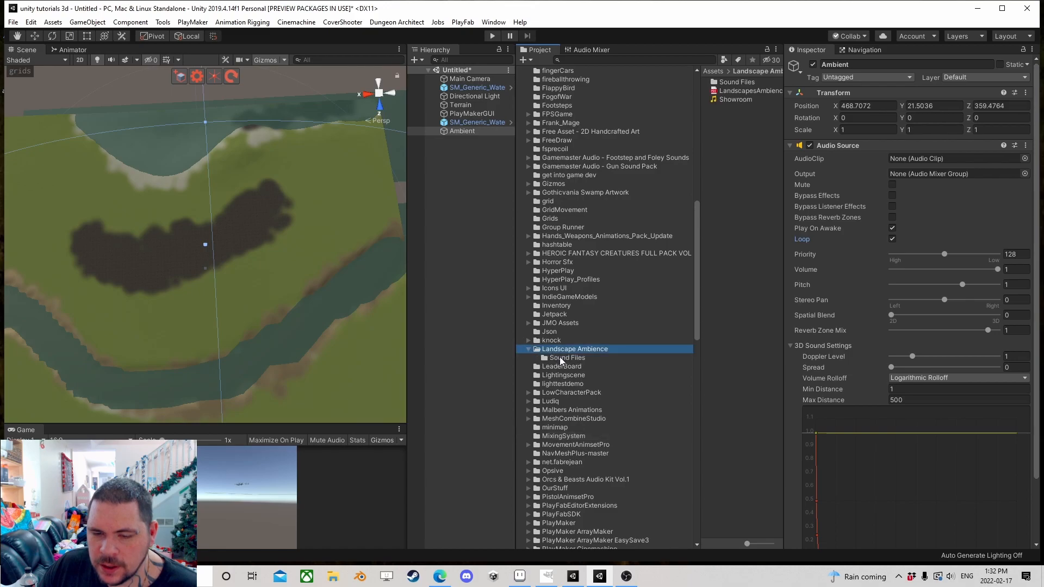
click(560, 358)
drag(698, 202, 589, 201)
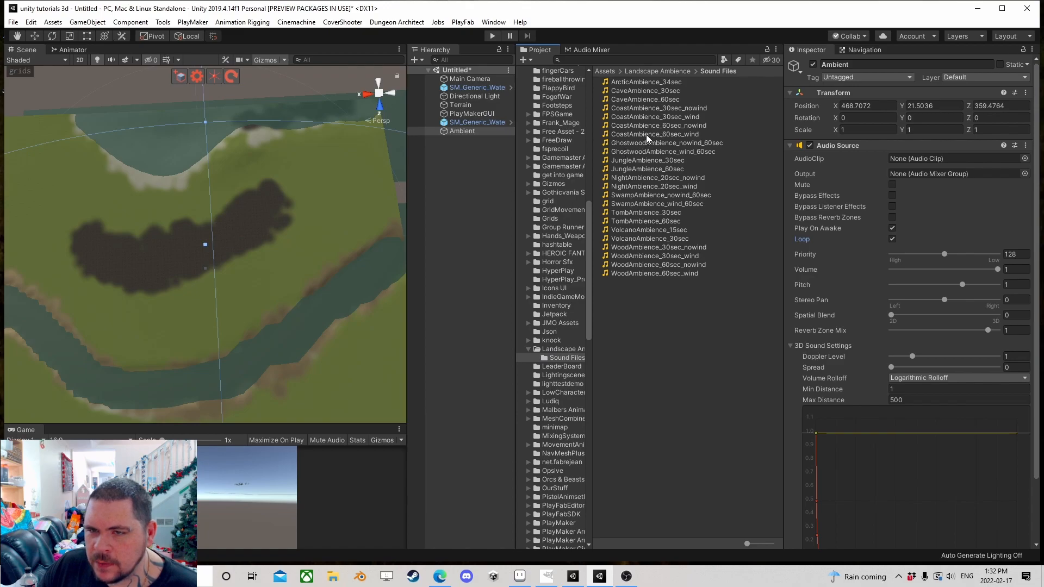
Step: Assign the CoastAmbience_60sec_wind clip to the Ambient object's Audio Source and route its output to the Ambient mixer's Ocean group
drag(655, 135, 921, 158)
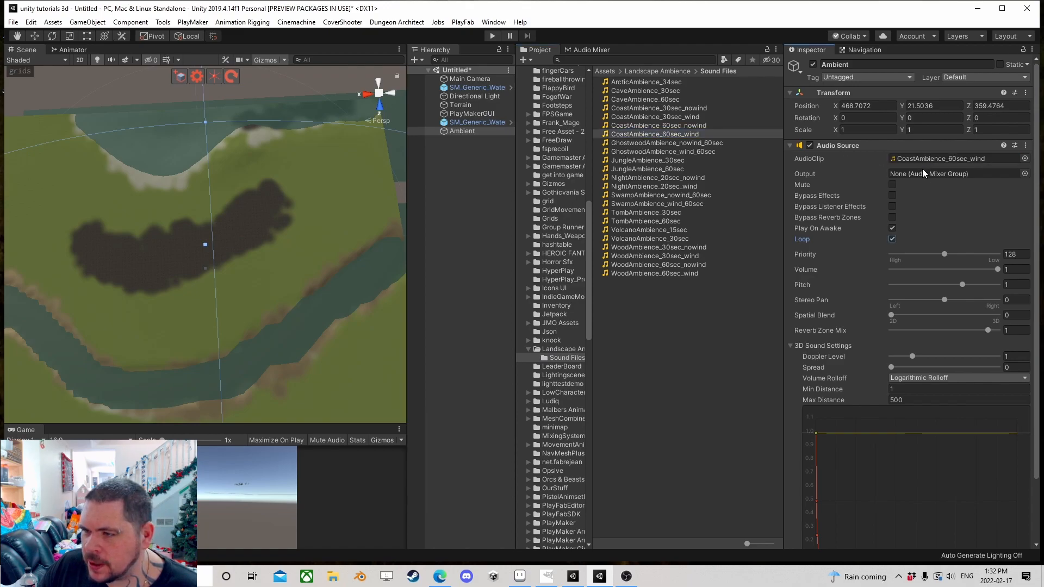
click(1025, 174)
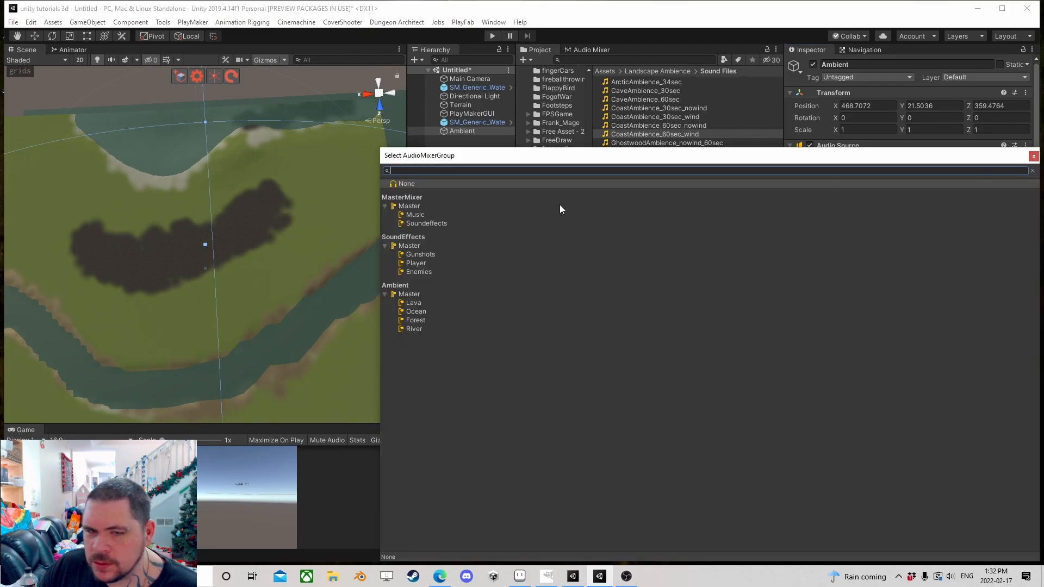
click(423, 311)
click(1034, 156)
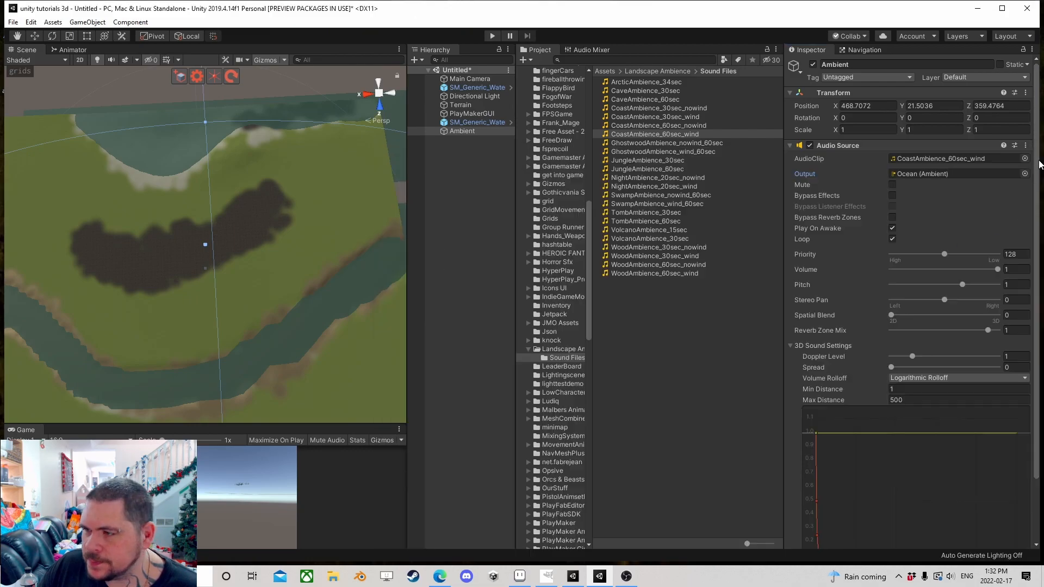
click(792, 145)
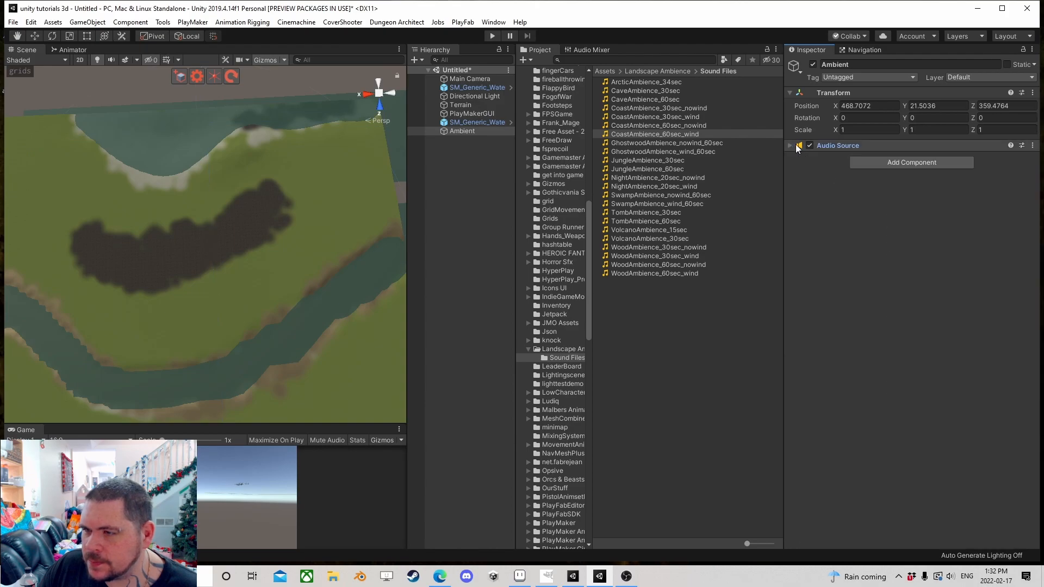
Step: Add a second Audio Source to the Ambient object with Loop enabled and the SwampAmbience_nowind_60sec clip
click(868, 162)
click(885, 308)
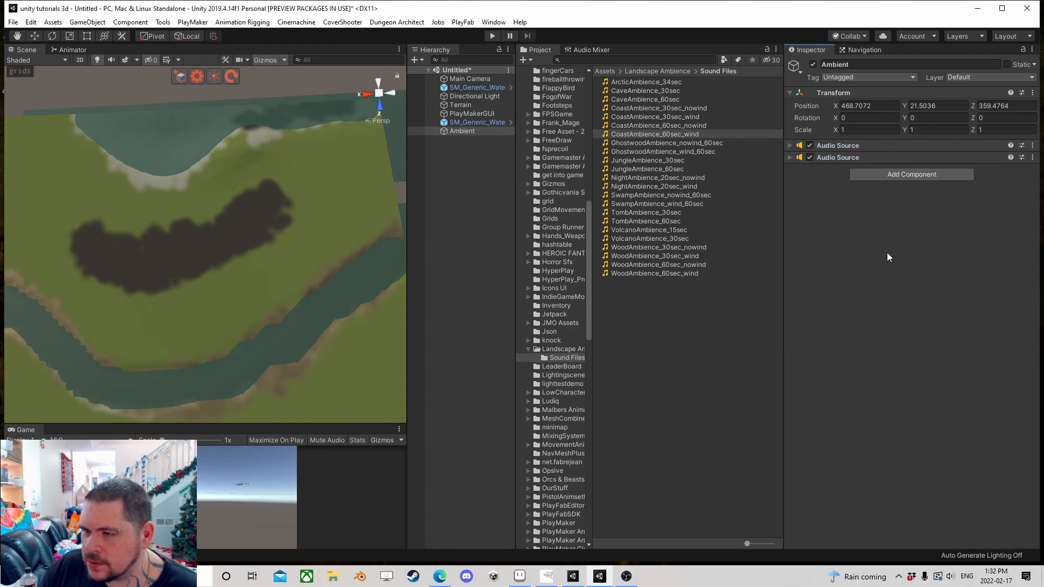
click(792, 157)
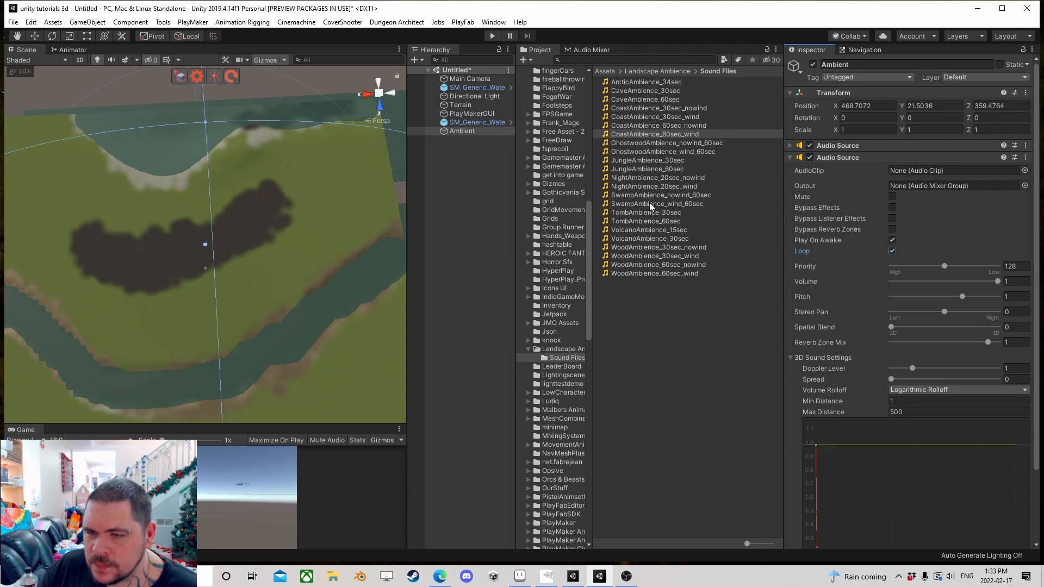
drag(655, 196, 925, 172)
Step: Route the second Audio Source's output to the Ambient mixer's Lava group and collapse the component
click(1025, 186)
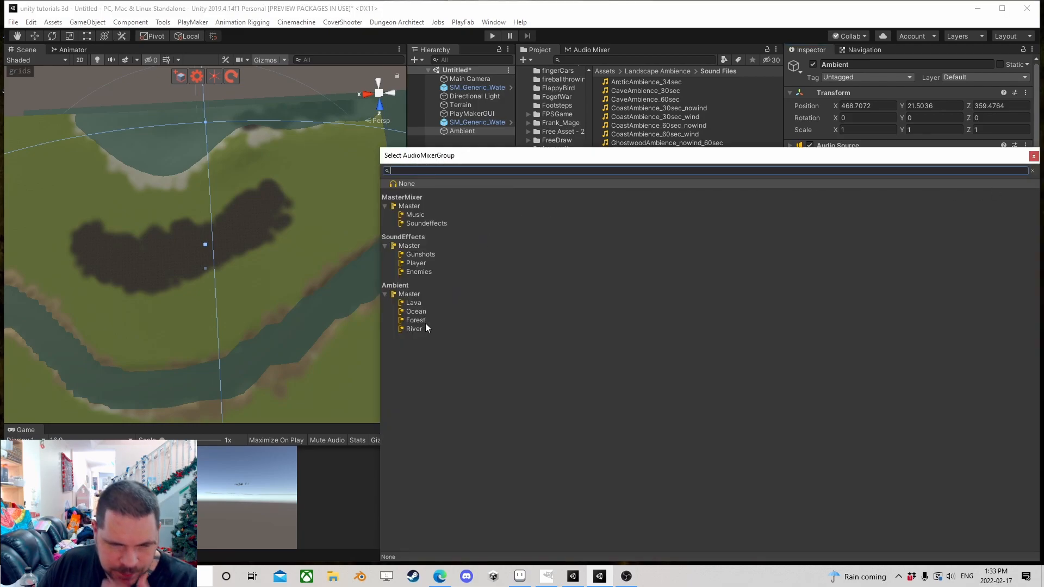
click(420, 302)
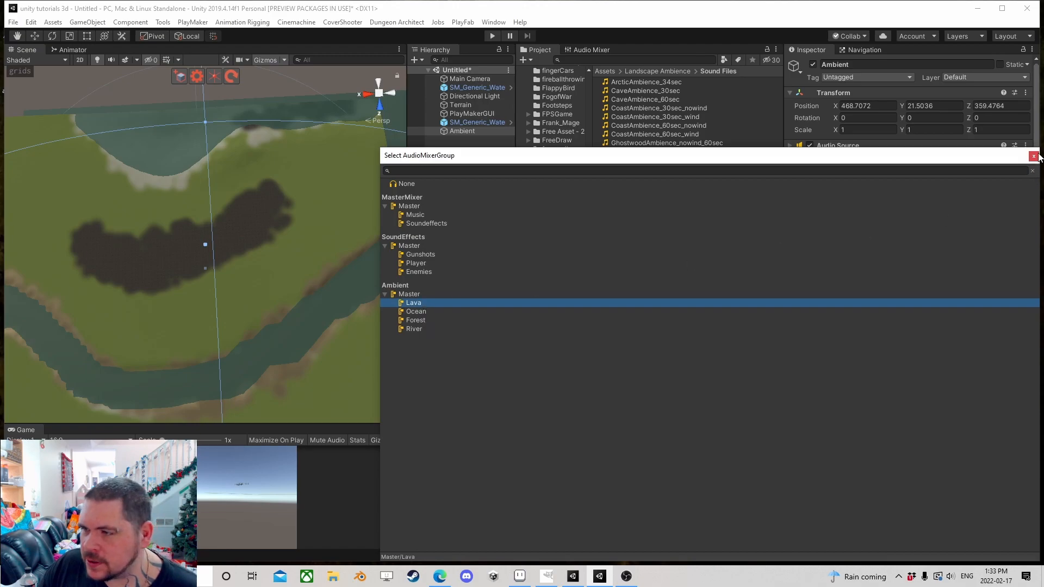
click(537, 65)
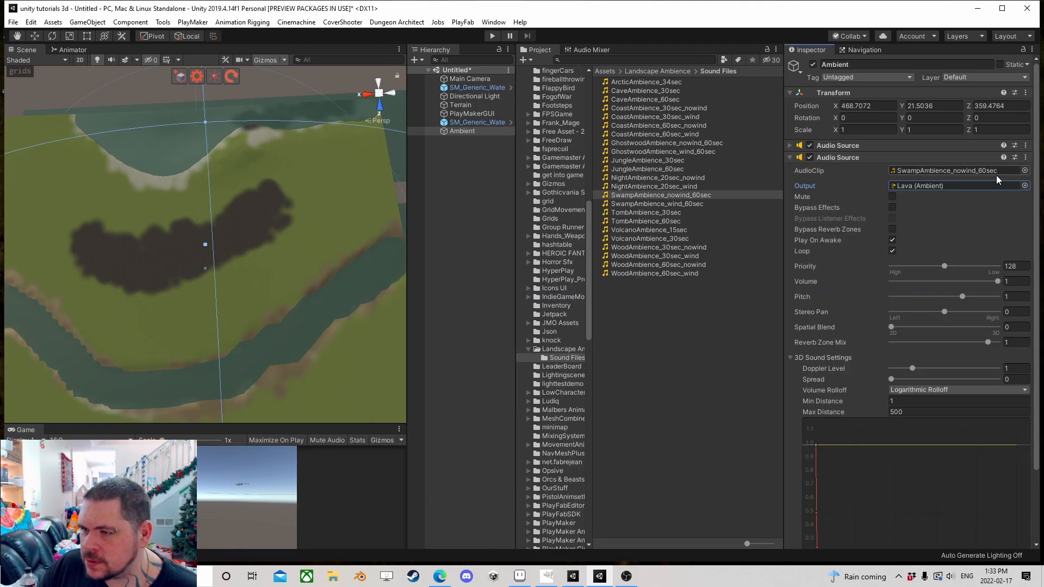
click(790, 157)
Step: Lower the volume of the first Audio Source, the coast ambience one, to its minimum and collapse the component
click(790, 145)
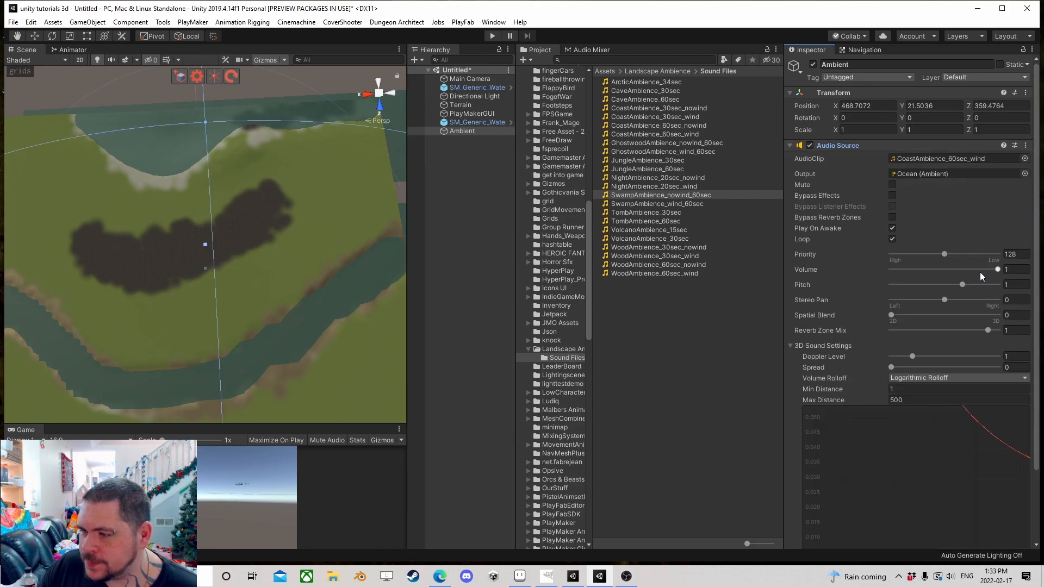
drag(991, 268, 860, 269)
click(791, 146)
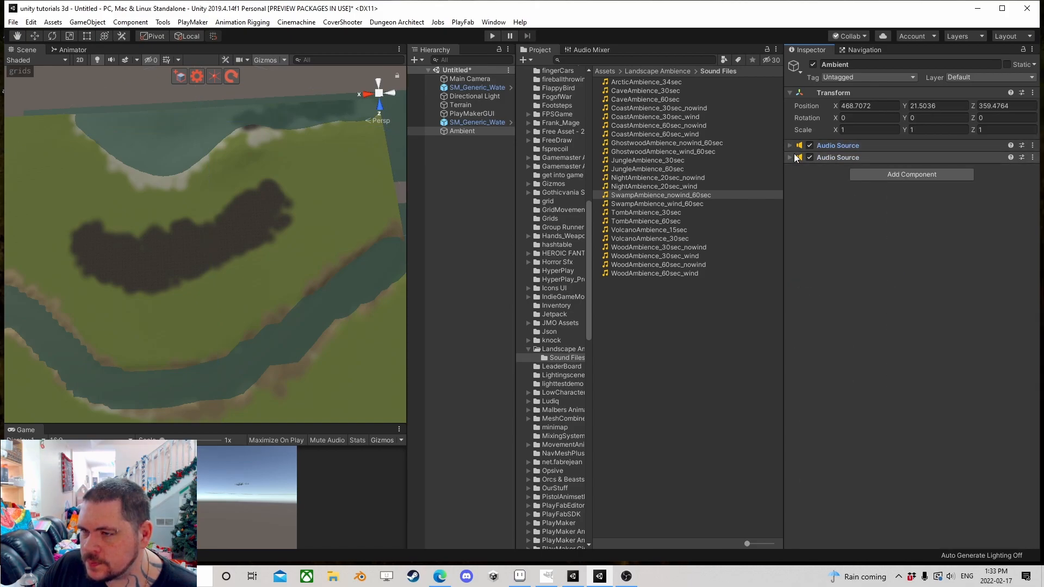
Step: Add a third Audio Source to the Ambient object and assign it the WoodAmbience_60sec_wind clip
click(881, 173)
click(883, 320)
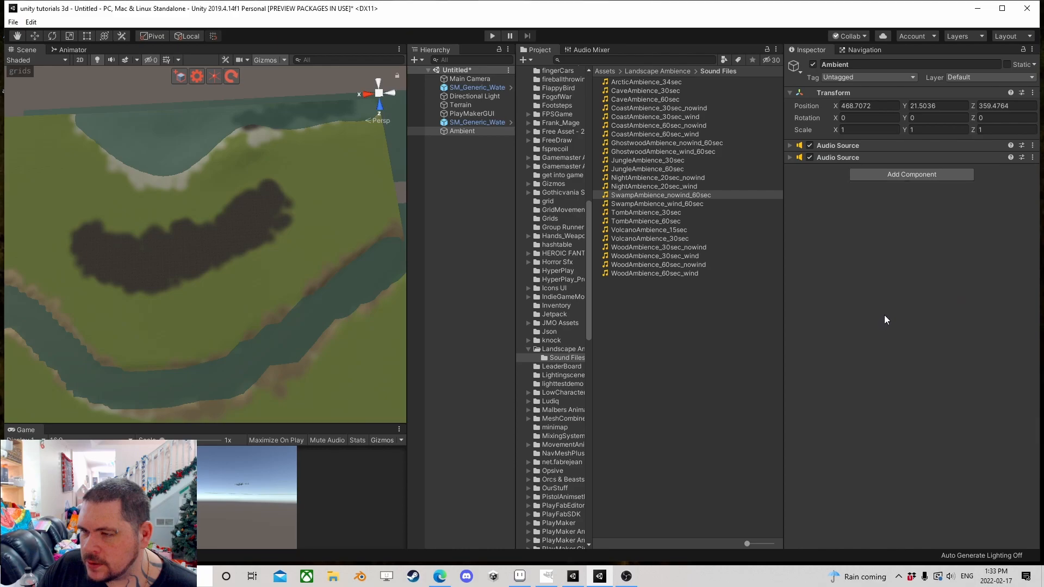
click(791, 169)
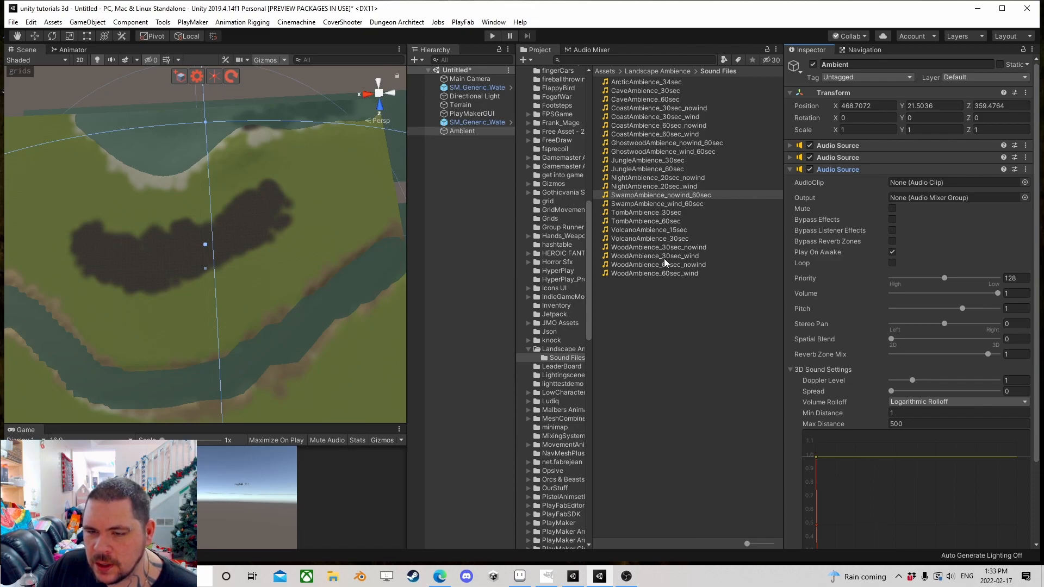
drag(645, 273, 960, 185)
Step: Route the third Audio Source to the Ambient mixer's Forest group, enable Loop, and collapse the component
click(1024, 197)
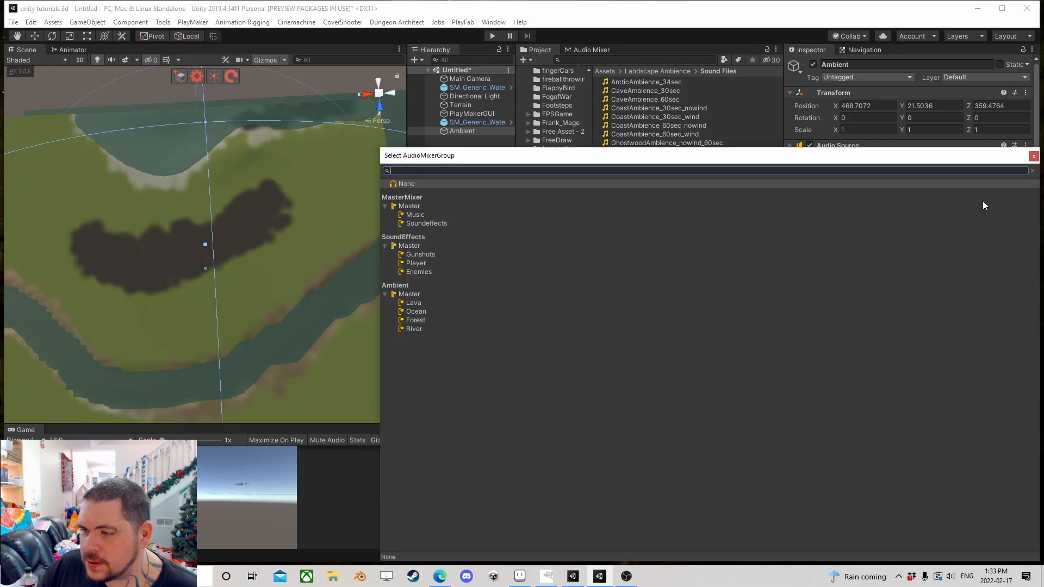
click(416, 320)
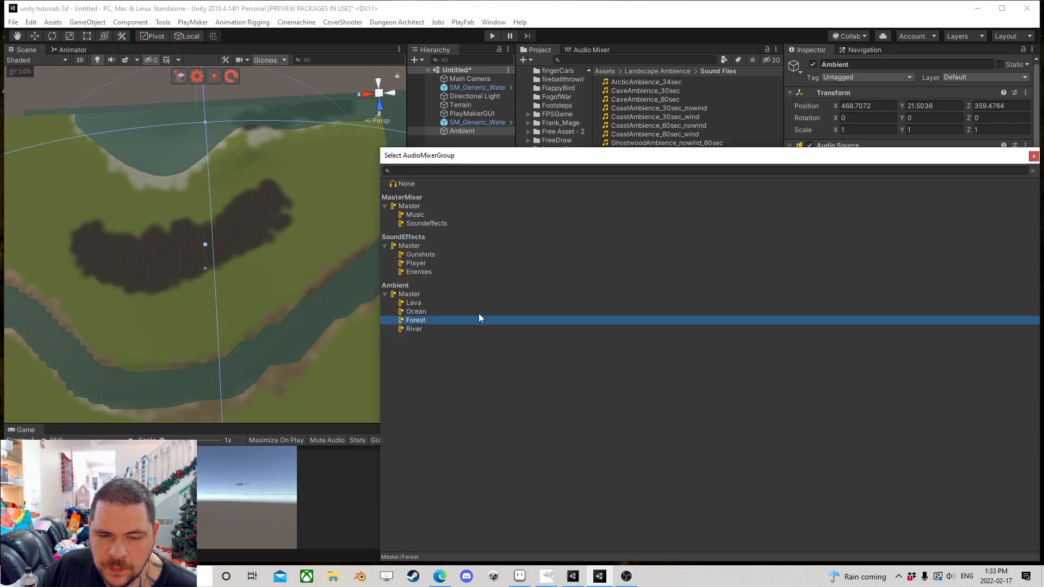
click(1033, 157)
click(893, 263)
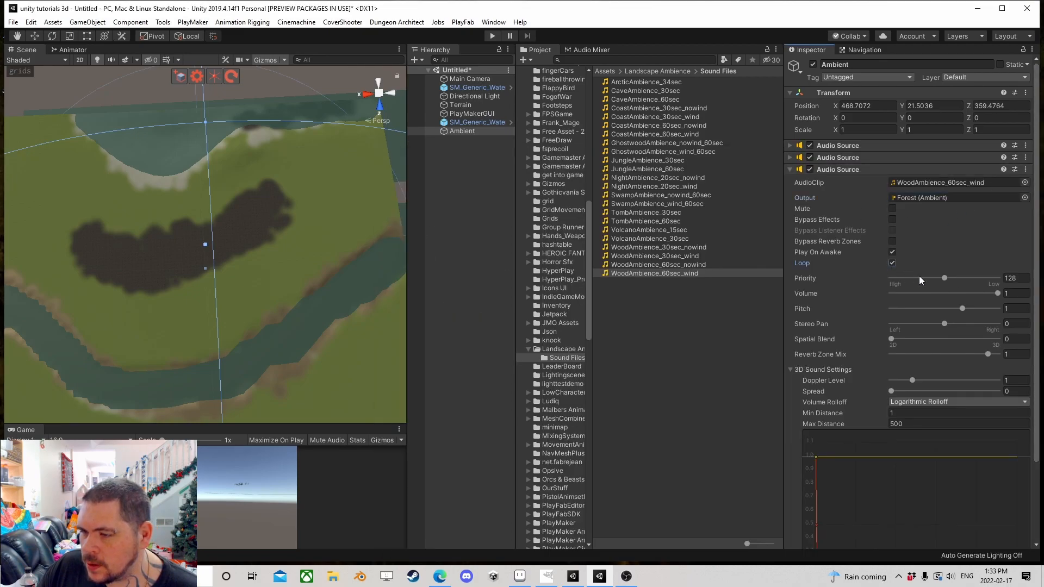
click(790, 169)
Step: Add a fourth Audio Source, search the audio clips for "river", and assign the river_stream_flowing_water_loop_07 clip
click(881, 187)
click(885, 325)
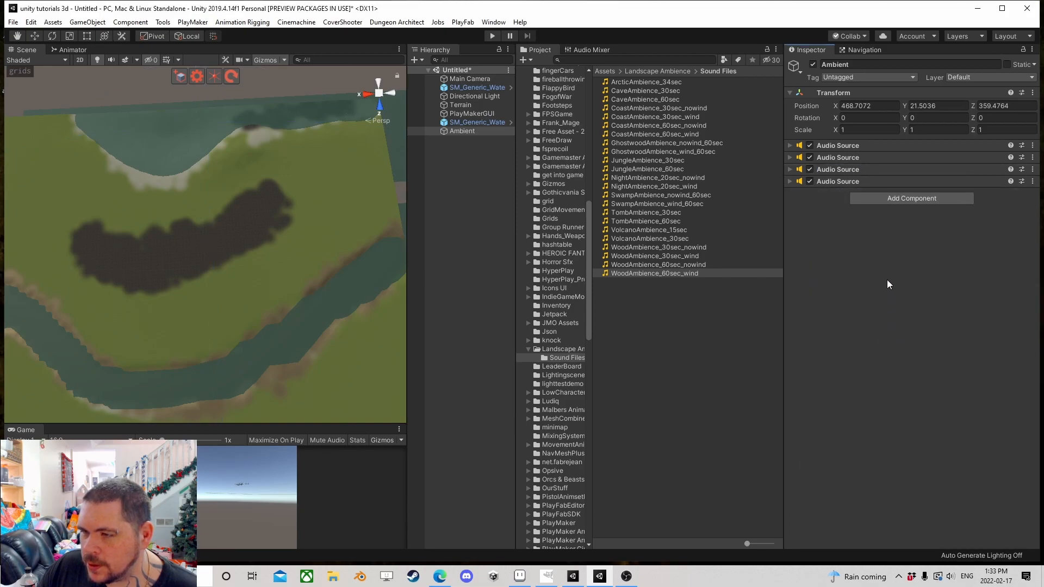
click(794, 182)
click(1007, 193)
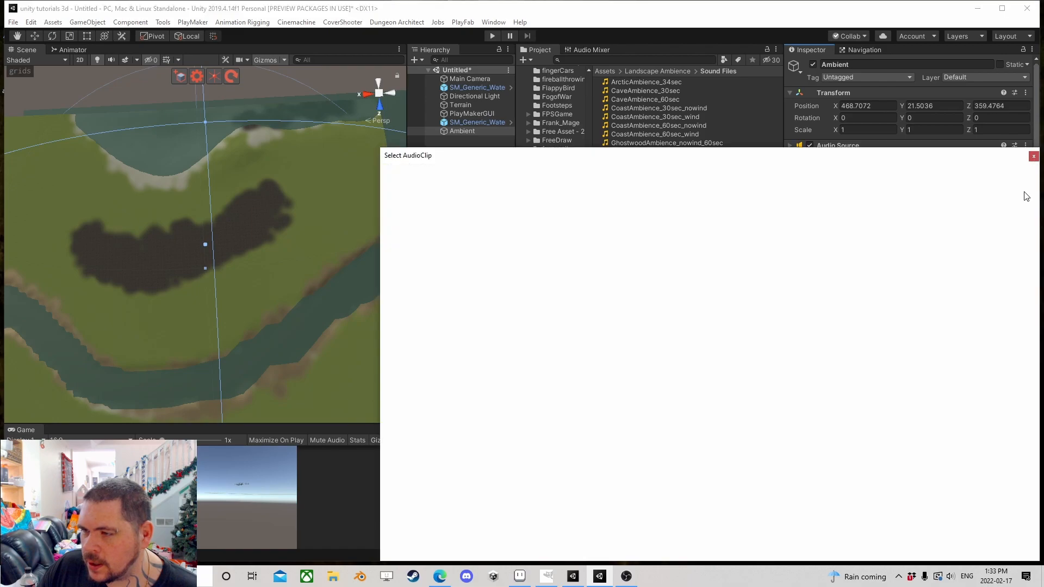
text(ri)
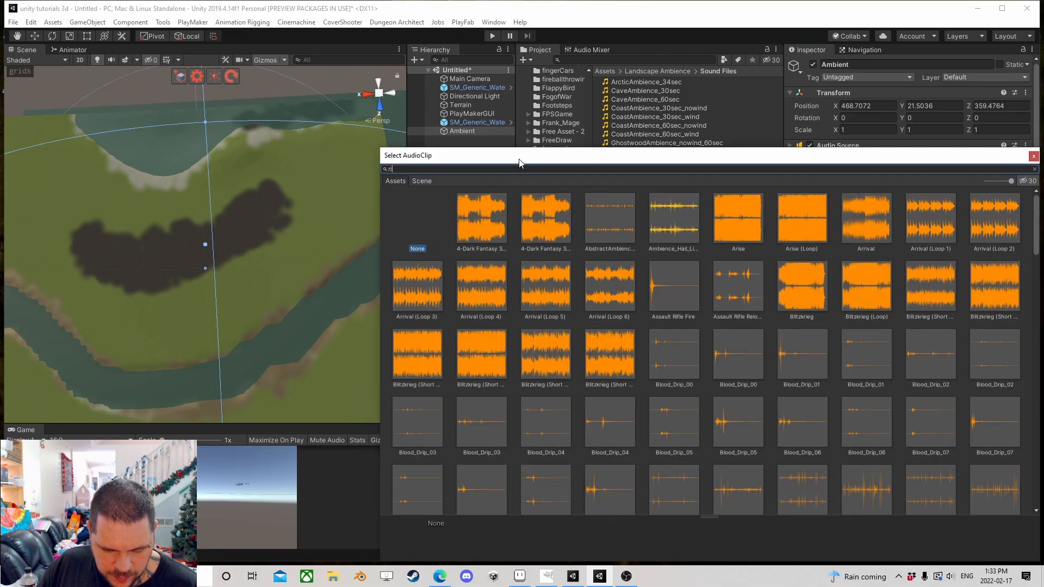
text(ver)
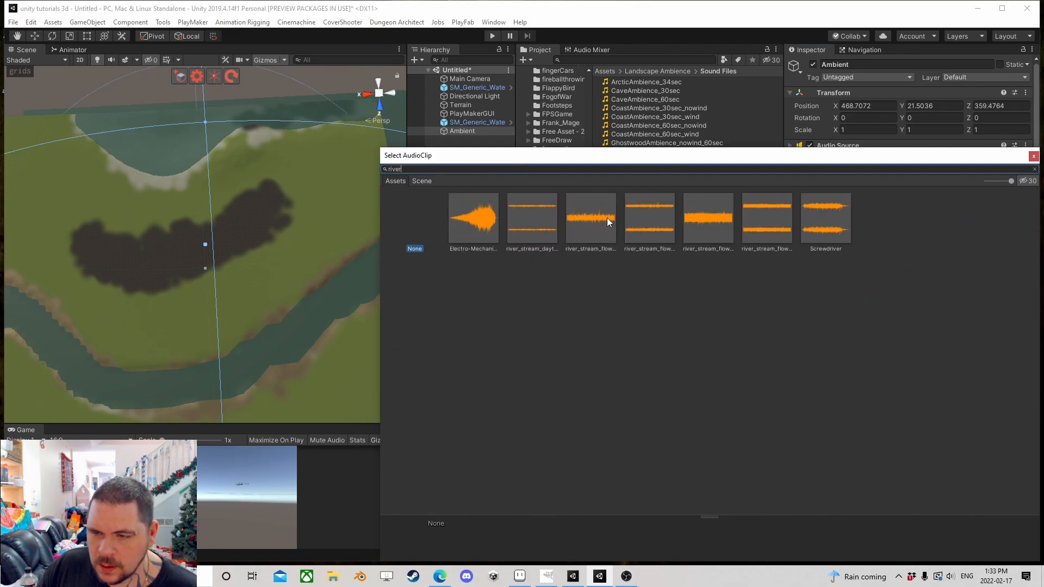
click(693, 220)
click(1034, 156)
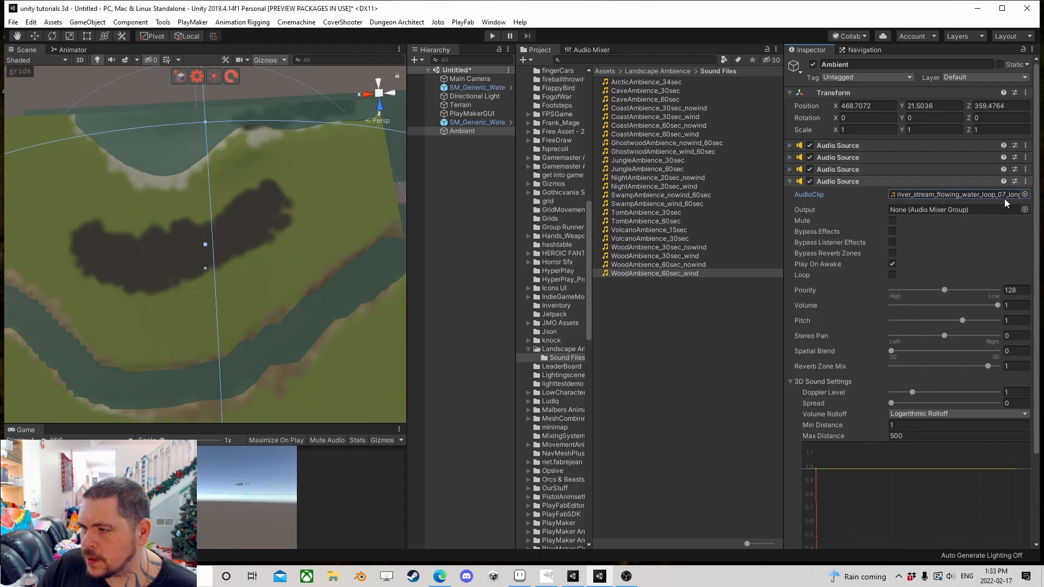
Step: Route the fourth Audio Source to the Ambient mixer's River group, enable Loop, and set its volume to 0
click(1026, 209)
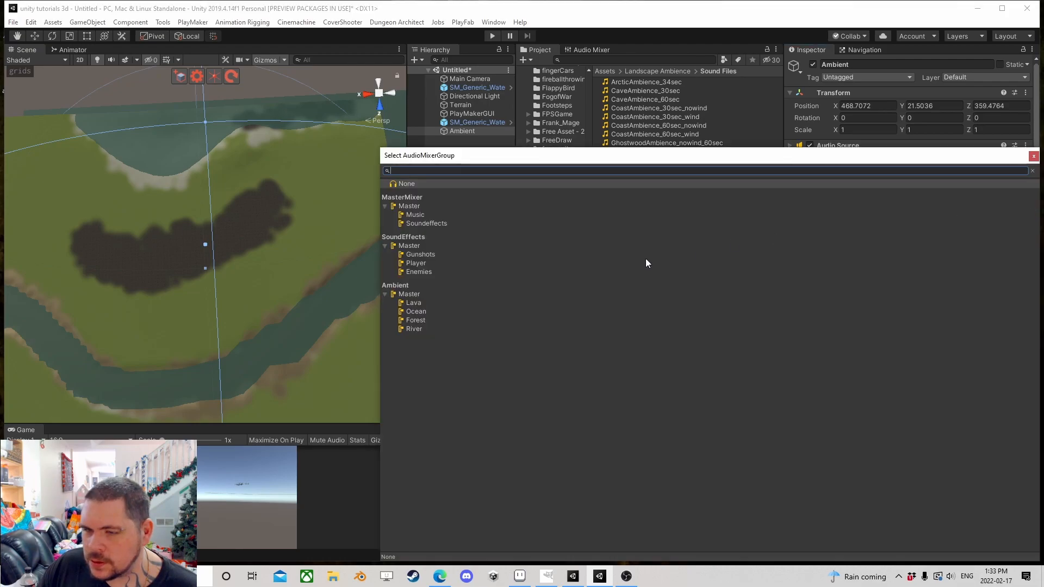
click(422, 326)
click(1034, 156)
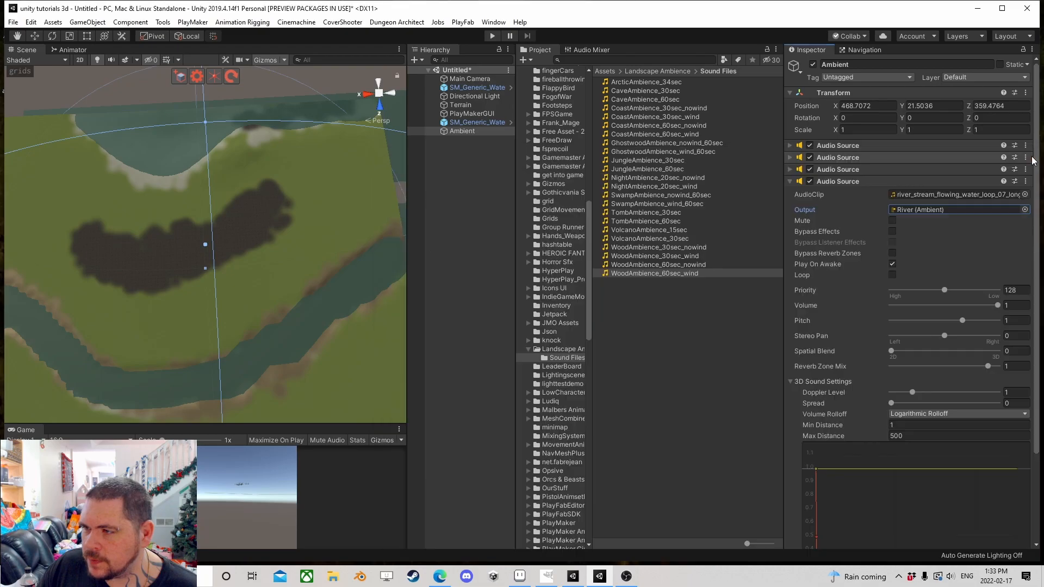
click(892, 275)
drag(997, 306, 866, 314)
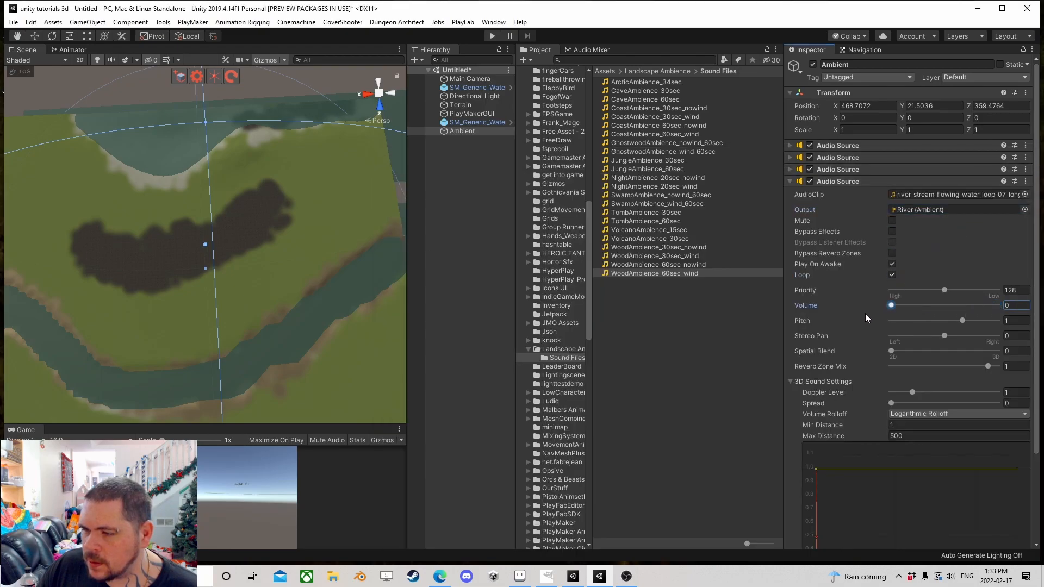
click(790, 181)
Step: Deselect the Ambient object and widen the Hierarchy area to show the full object names
click(467, 148)
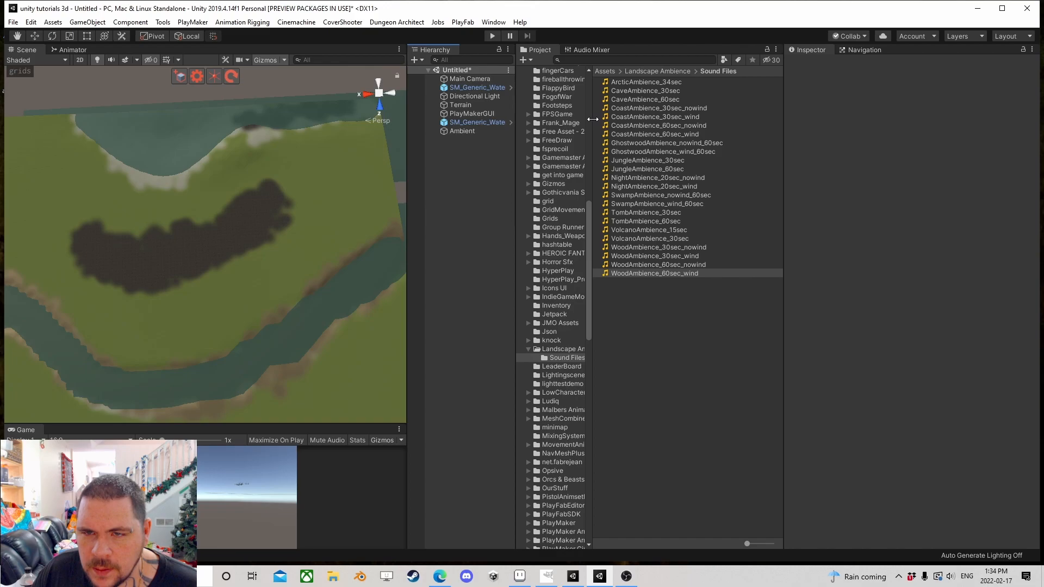
drag(591, 112, 669, 112)
drag(516, 169, 621, 169)
Step: Add a PlayMakerFSM component to the Ambient object
click(479, 131)
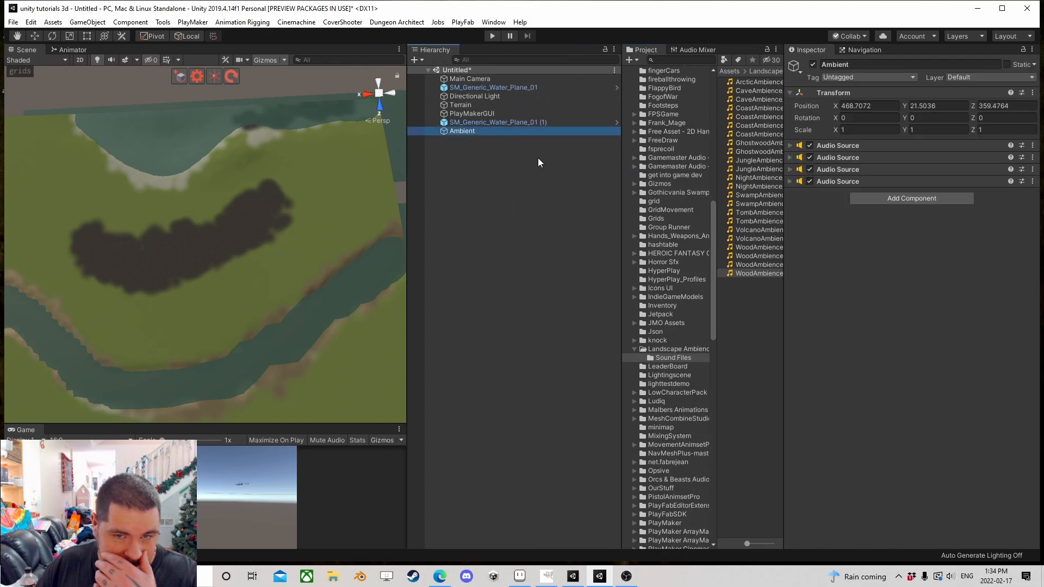
right_click(465, 151)
click(440, 146)
click(454, 132)
click(902, 200)
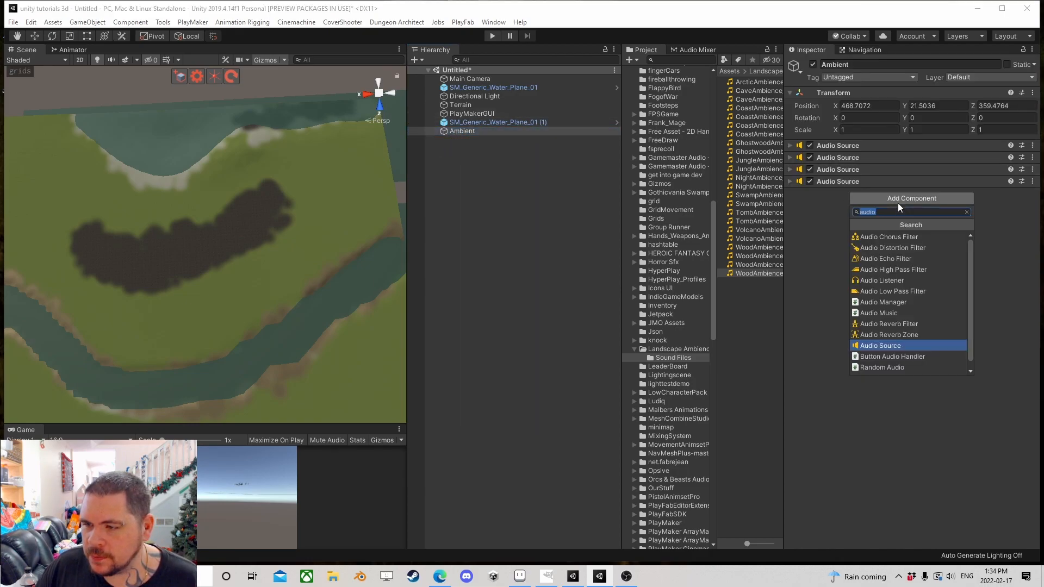
text(fsm)
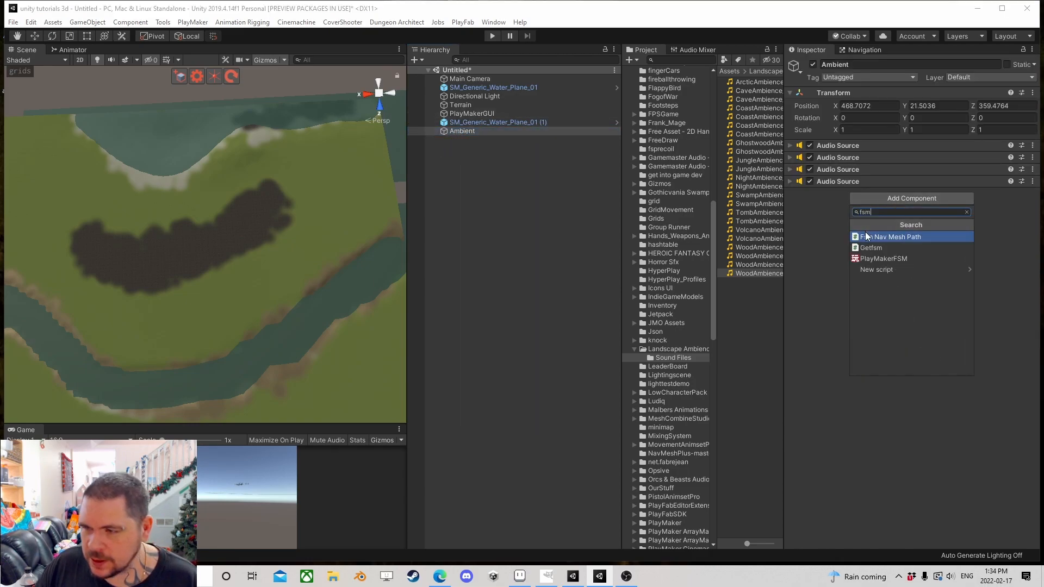
click(890, 259)
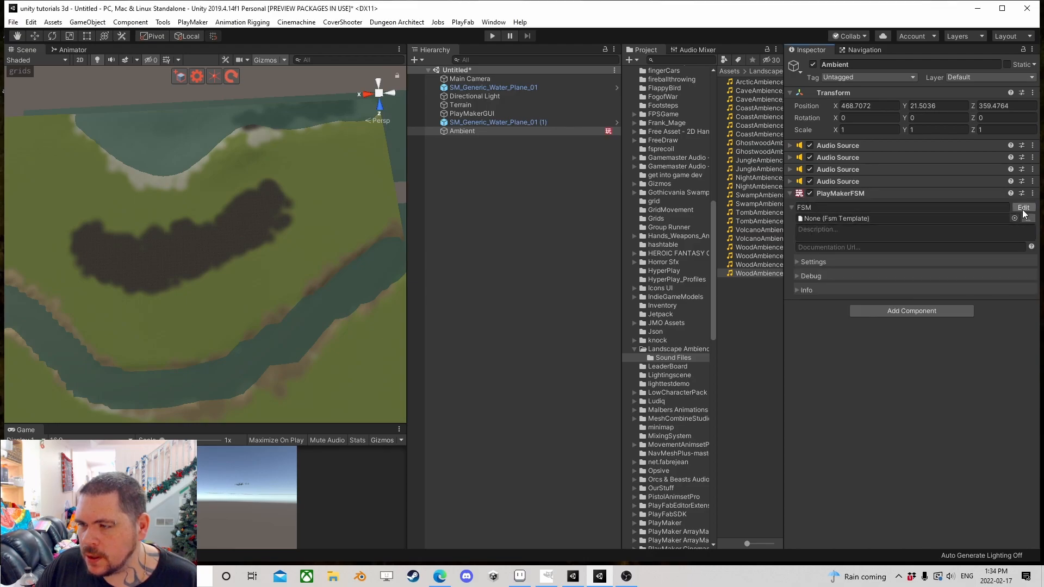
click(914, 311)
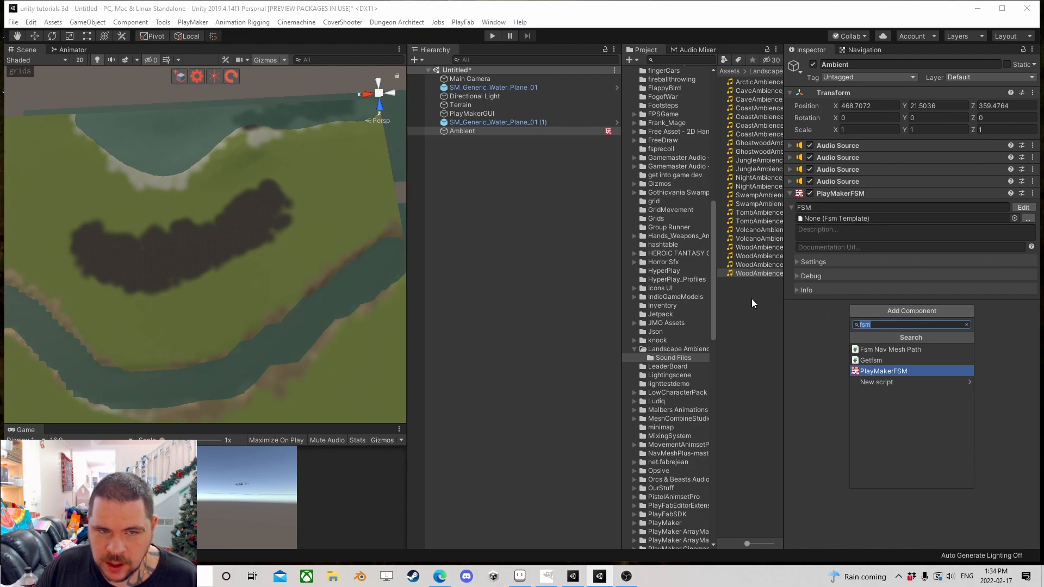
Step: Create an empty child object under Ambient and name it River
click(464, 132)
right_click(463, 132)
click(520, 233)
click(478, 142)
text(Riv)
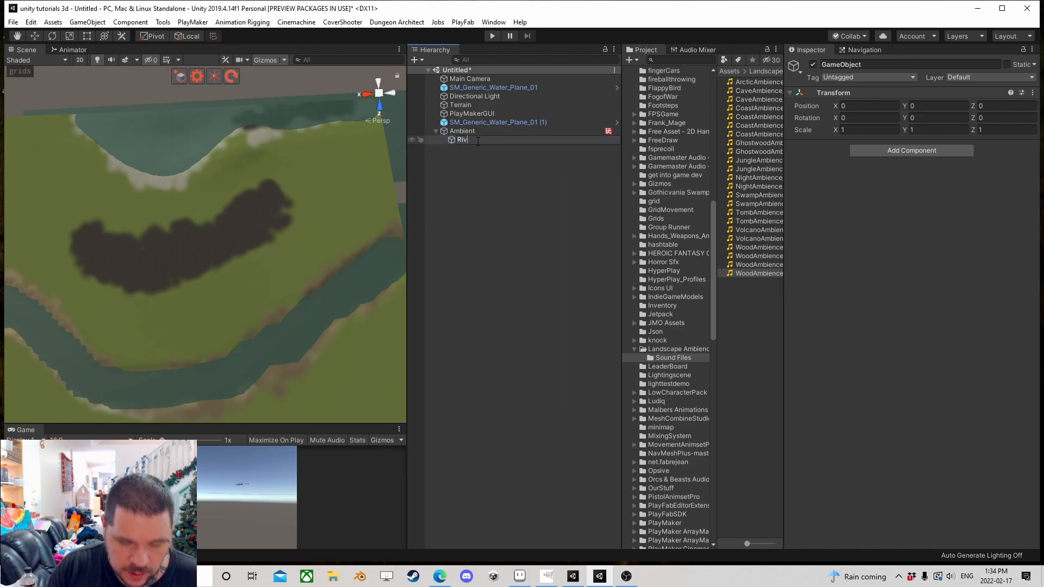
text(er)
key(Return)
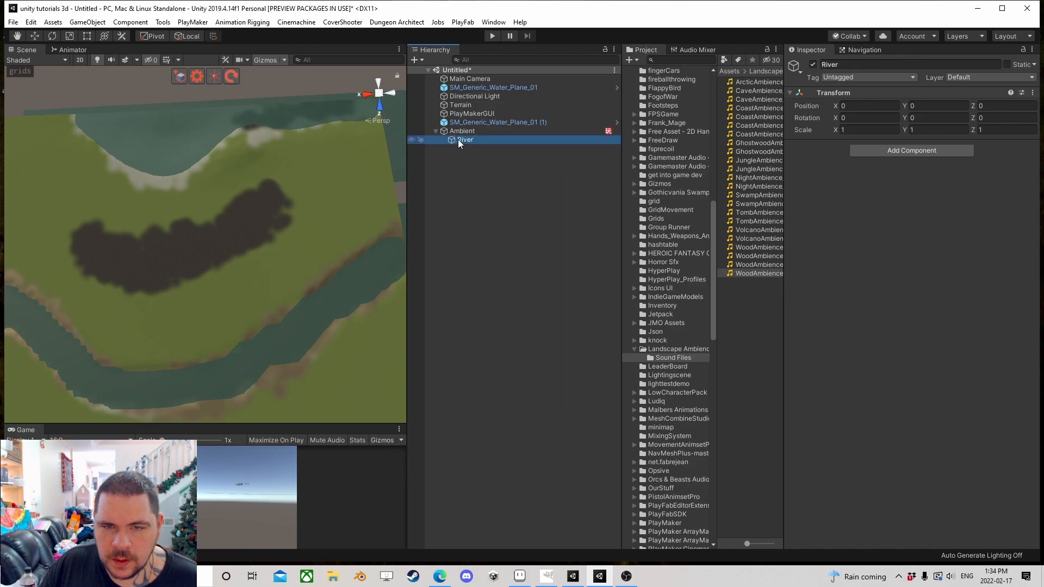
Step: Duplicate the River object three times and rename the first copy Ocean
key(ctrl+d)
key(ctrl+d)
key(ctrl+d)
click(482, 149)
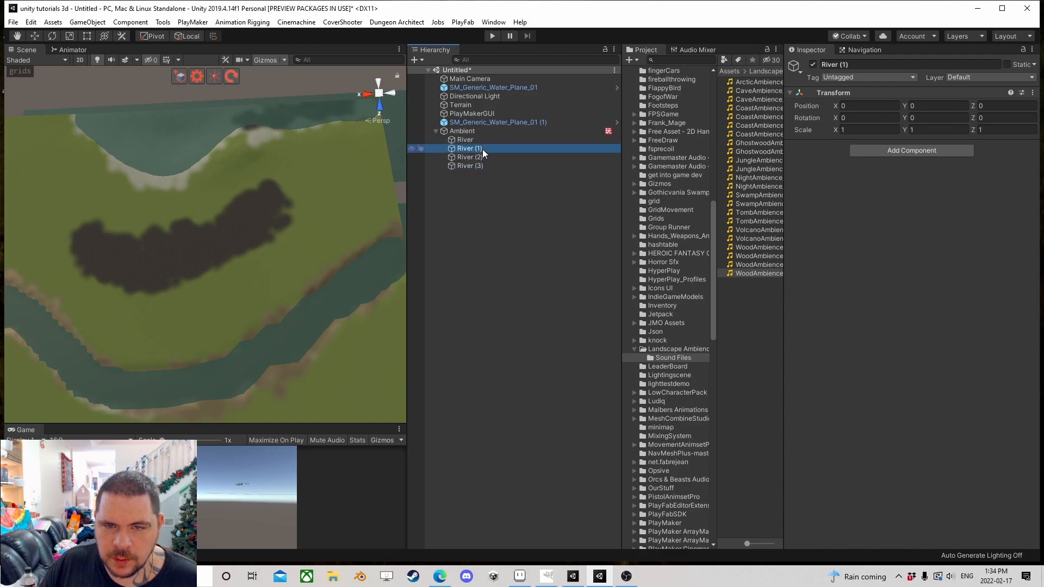
click(481, 149)
text(Ocean)
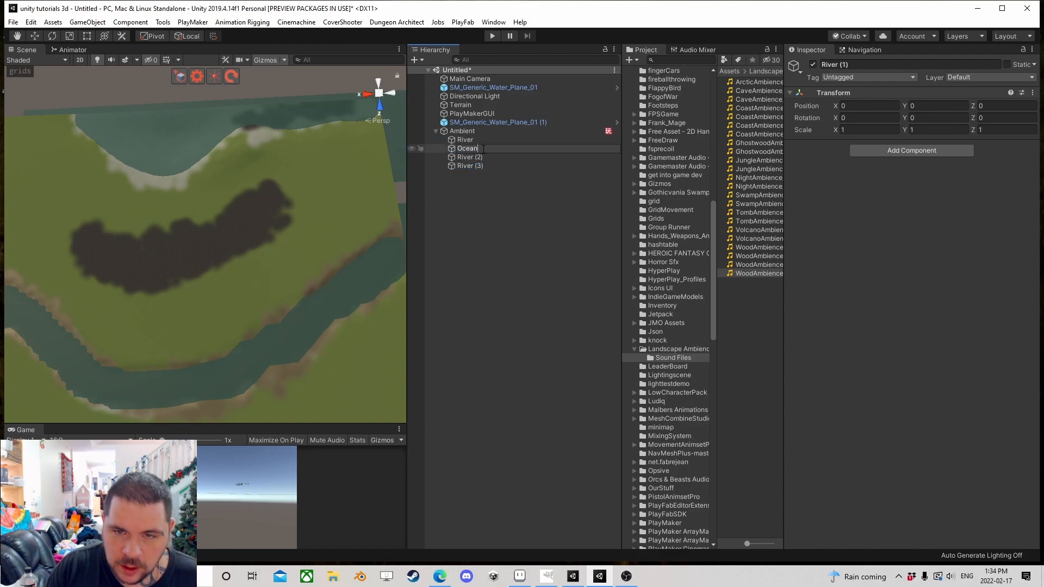
key(Return)
Step: Rename the remaining two River copies Forest and Lava
click(469, 157)
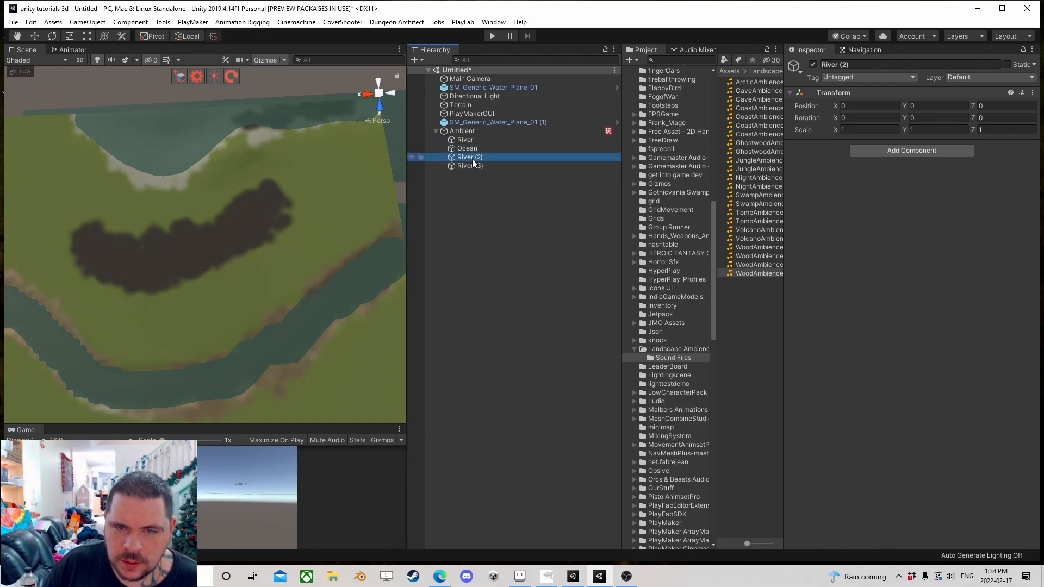
click(472, 158)
text(Forest)
key(Return)
click(471, 165)
click(484, 164)
text(L)
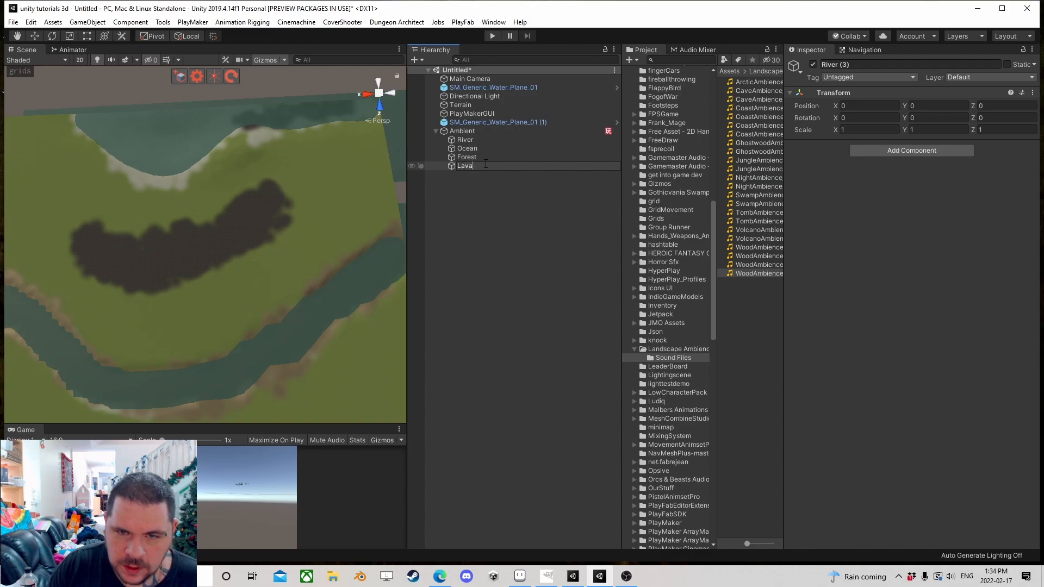
text(ava)
key(Return)
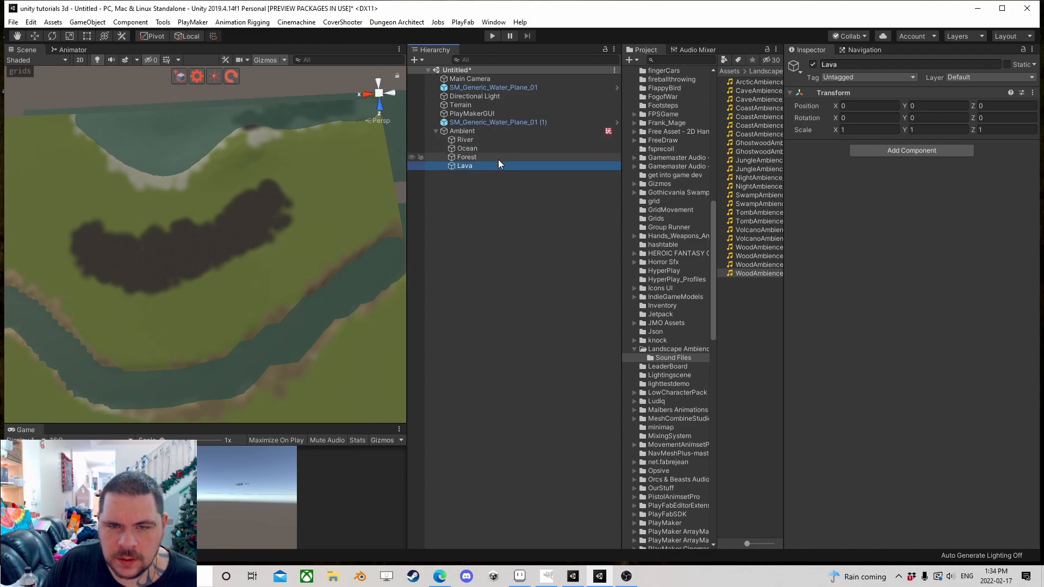
Step: Add a 3D Sphere as a child of Lava and remove its Sphere Collider component
click(476, 132)
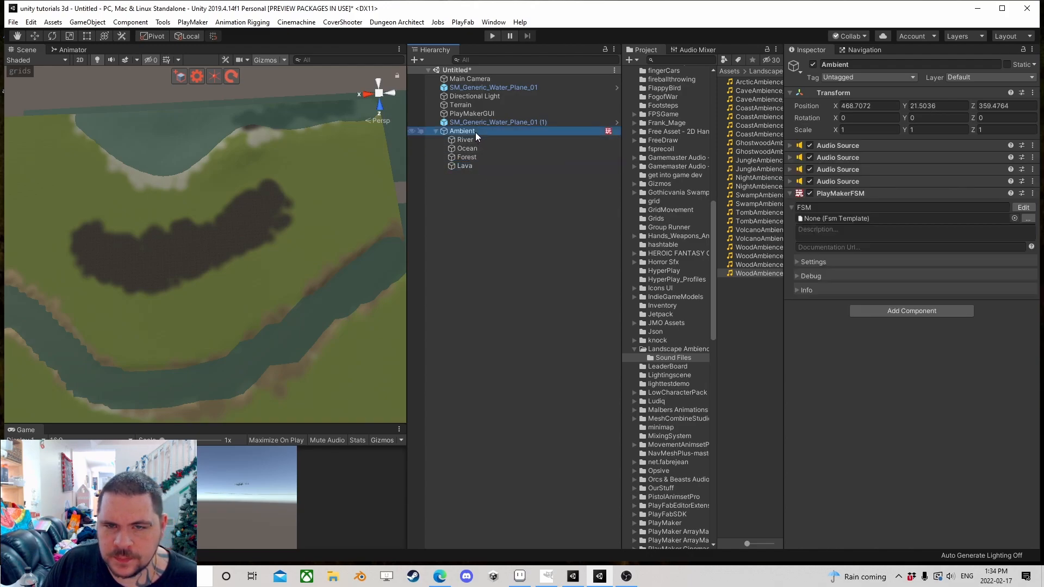
right_drag(305, 185, 321, 207)
click(472, 163)
right_click(472, 165)
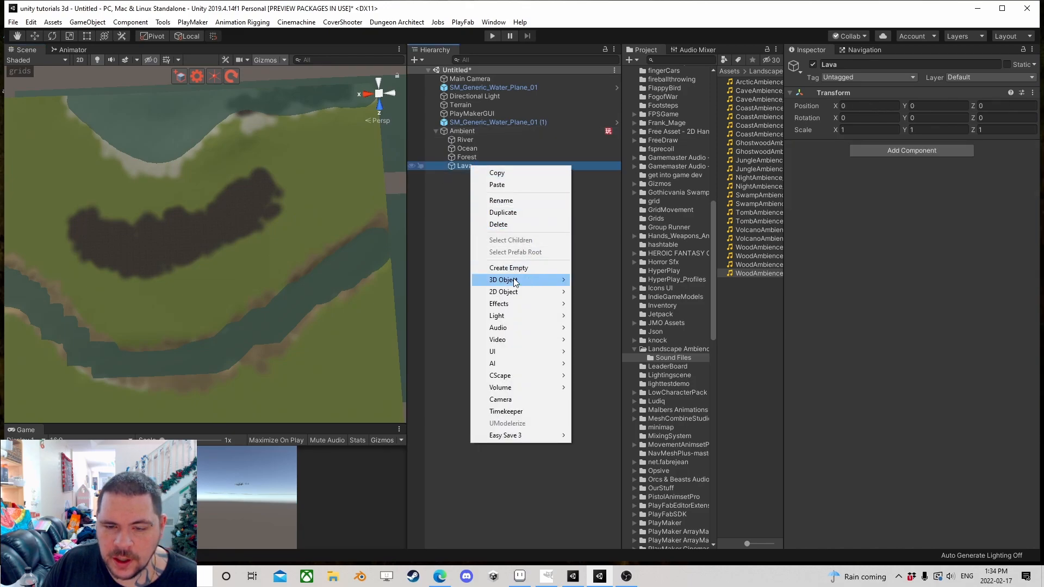
mouse_move(516, 282)
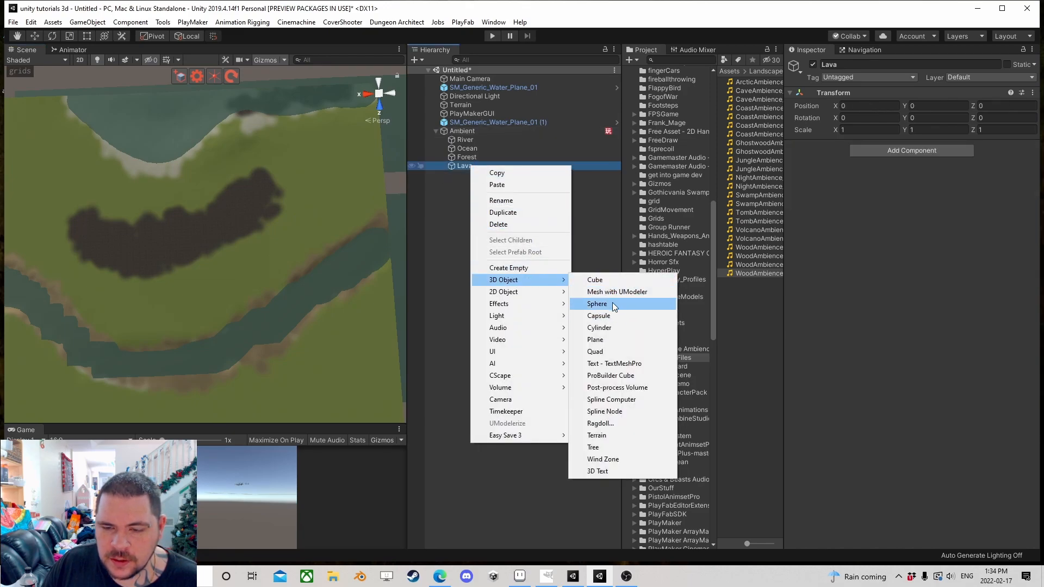
click(612, 302)
right_click(835, 298)
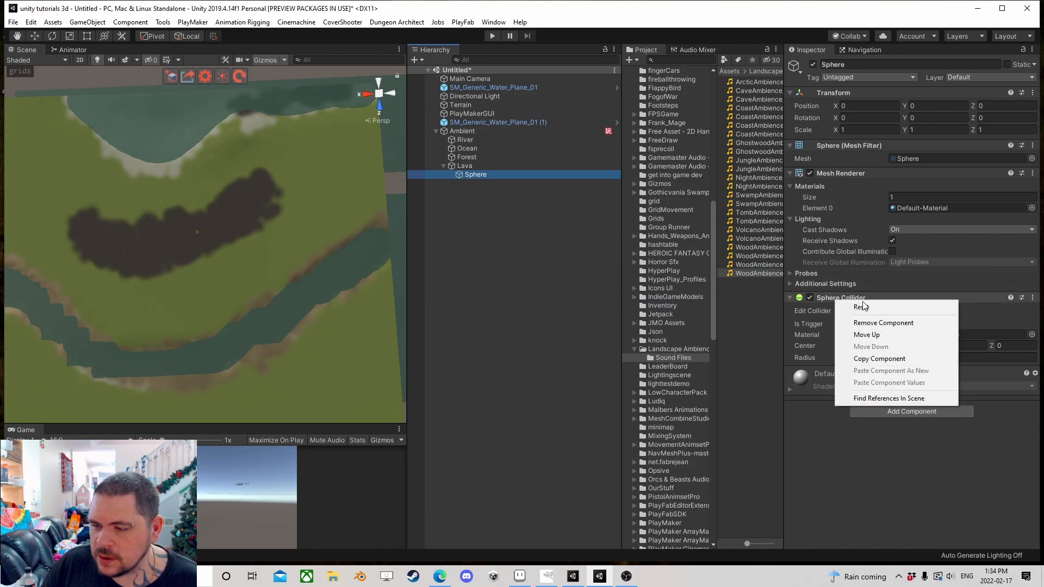
click(881, 325)
Step: Scale the sphere to 30 on all axes and move it onto the upper end of the dark lava patch
scroll(328, 185, up, 3)
scroll(329, 162, down, 3)
scroll(272, 206, up, 1)
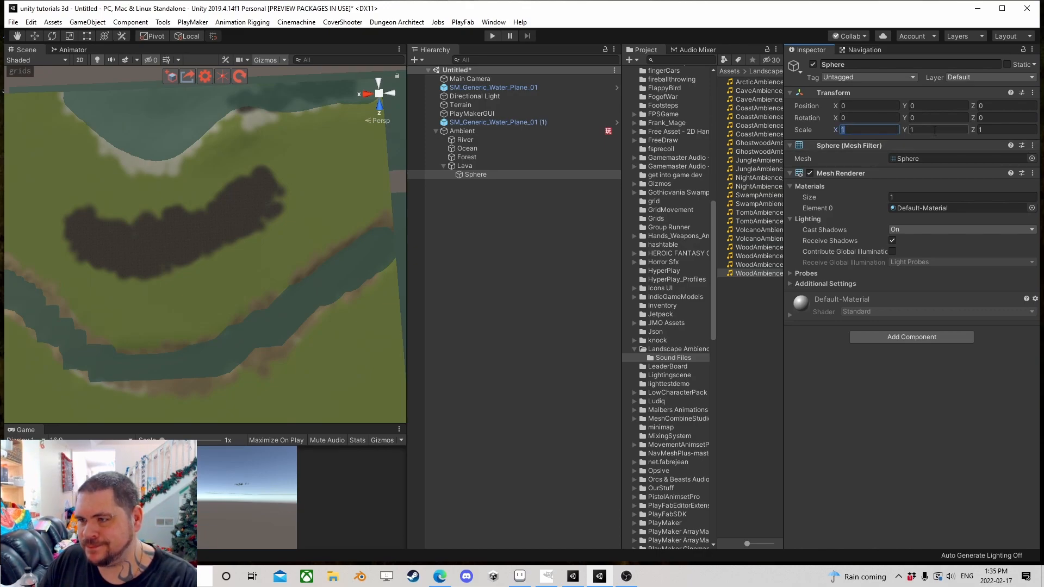
text(30)
key(Tab)
text(3030)
click(34, 36)
drag(207, 233, 262, 186)
Step: Try a scale of 40 on all three axes of the sphere
click(868, 129)
text(40)
key(Tab)
text(40)
key(Tab)
text(40)
Step: Set the sphere's scale to 50 on X, Y and Z
click(850, 131)
text(5)
key(Tab)
text(50)
key(Tab)
text(50)
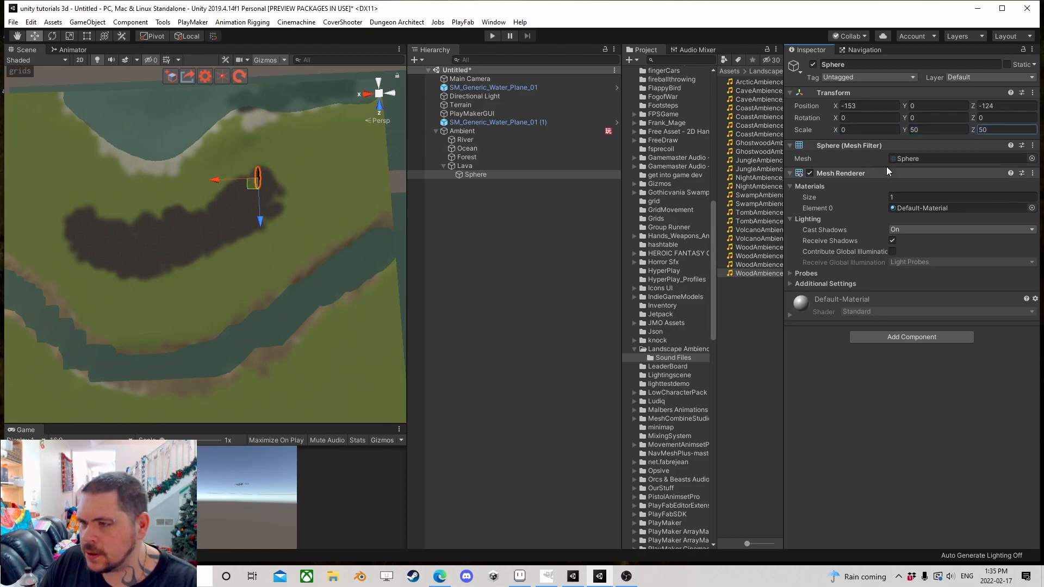
click(859, 130)
text(50)
Step: Duplicate the sphere 19 times and spread the copies across the whole dark lava patch
drag(251, 185, 155, 255)
key(ctrl+d)
key(ctrl+d)
key(ctrl+d)
key(ctrl+d)
key(ctrl+d)
key(ctrl+d)
key(ctrl+d)
key(ctrl+d)
key(ctrl+d)
key(ctrl+d)
key(ctrl+d)
key(ctrl+d)
key(ctrl+d)
key(ctrl+d)
key(ctrl+d)
key(ctrl+d)
key(ctrl+d)
key(ctrl+d)
key(ctrl+d)
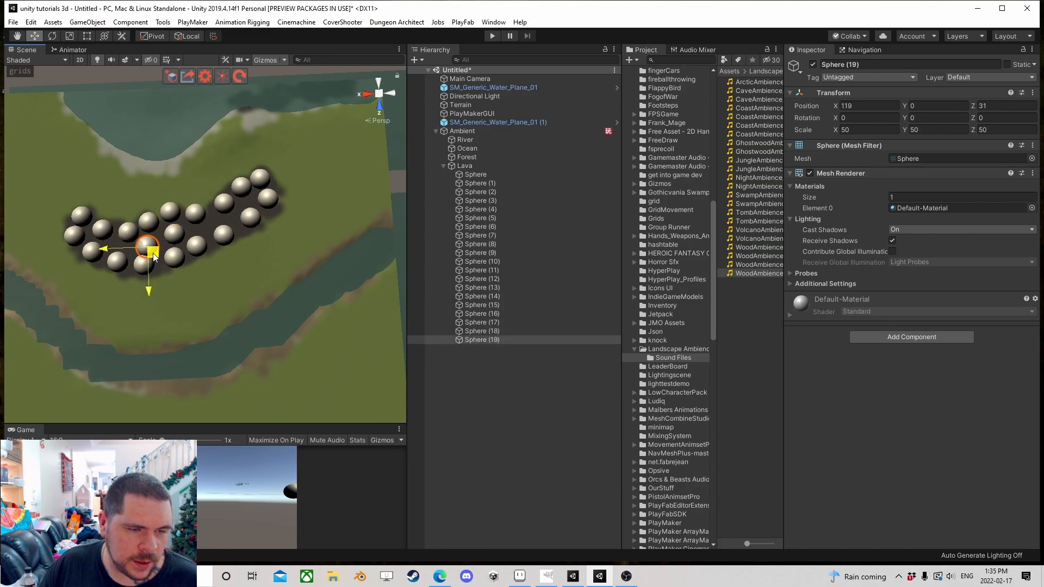
Step: Deactivate all the spheres under Lava together and collapse the Lava object
click(474, 174)
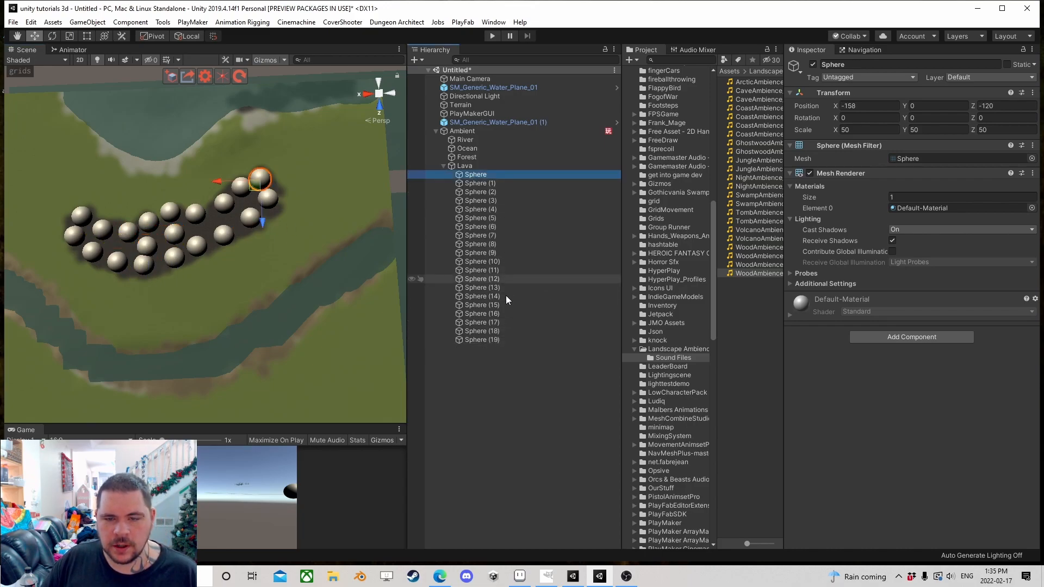
shift+click(484, 340)
click(813, 65)
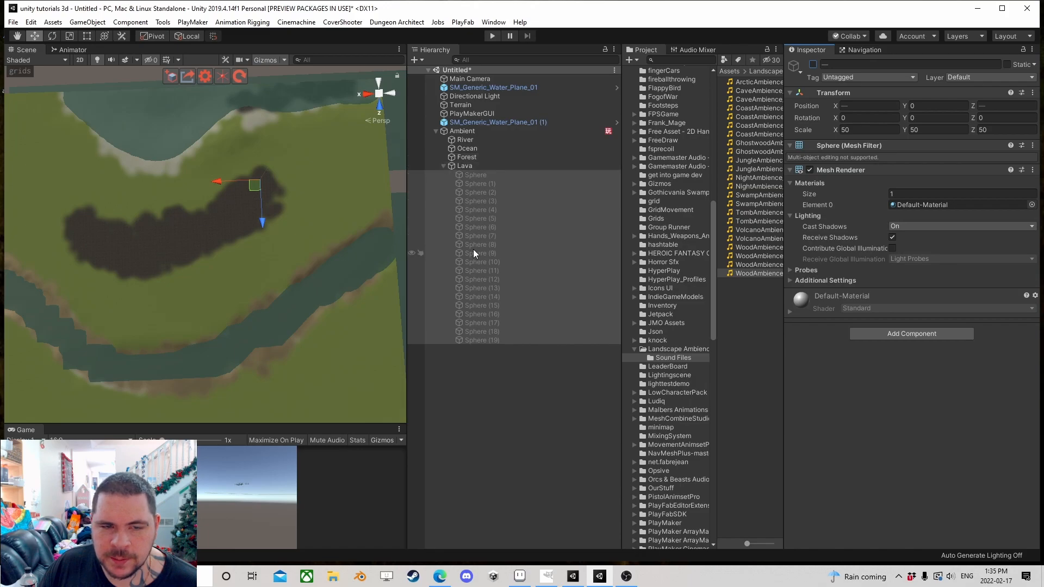
click(443, 166)
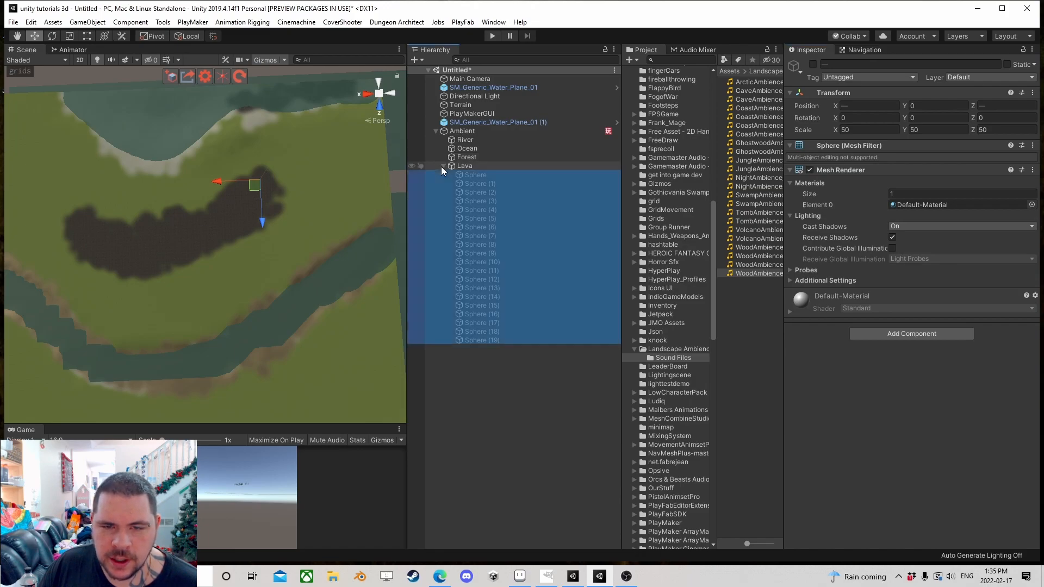
Step: Add a Play Maker Array List Proxy component to Ambient and set its Reference to Lava
click(507, 131)
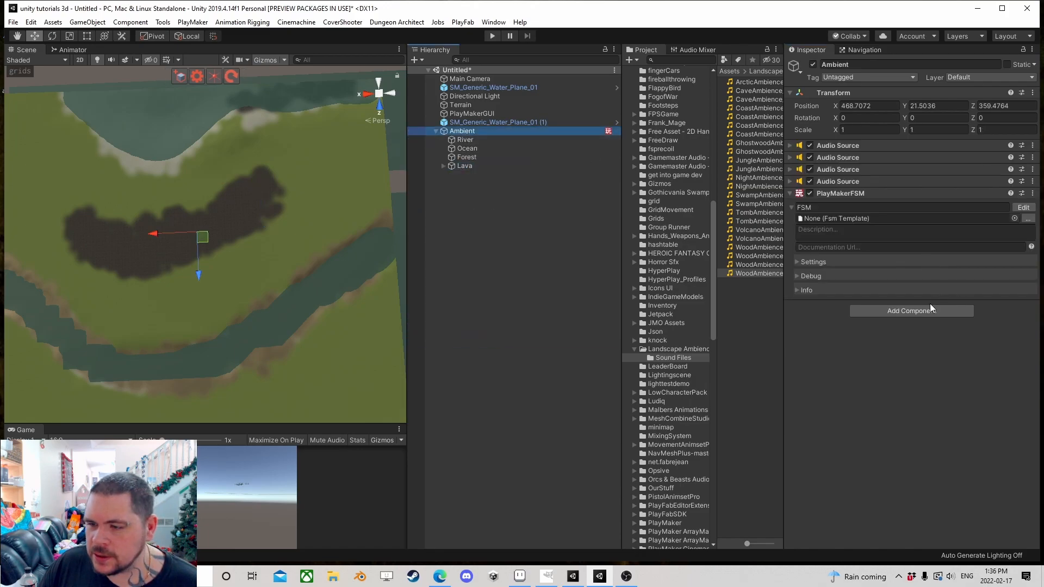
click(917, 312)
text(playmaker)
click(919, 377)
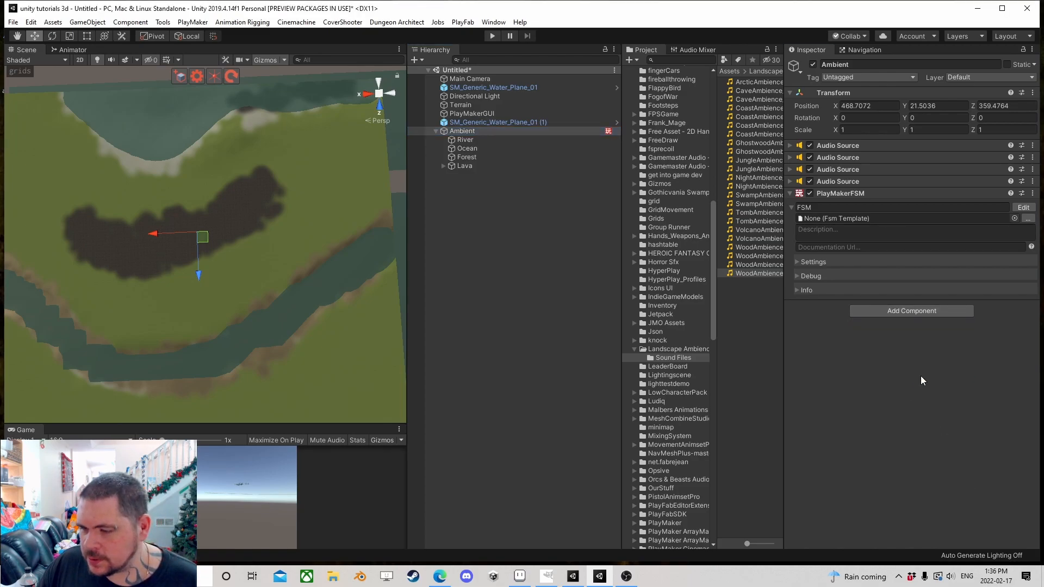
click(921, 318)
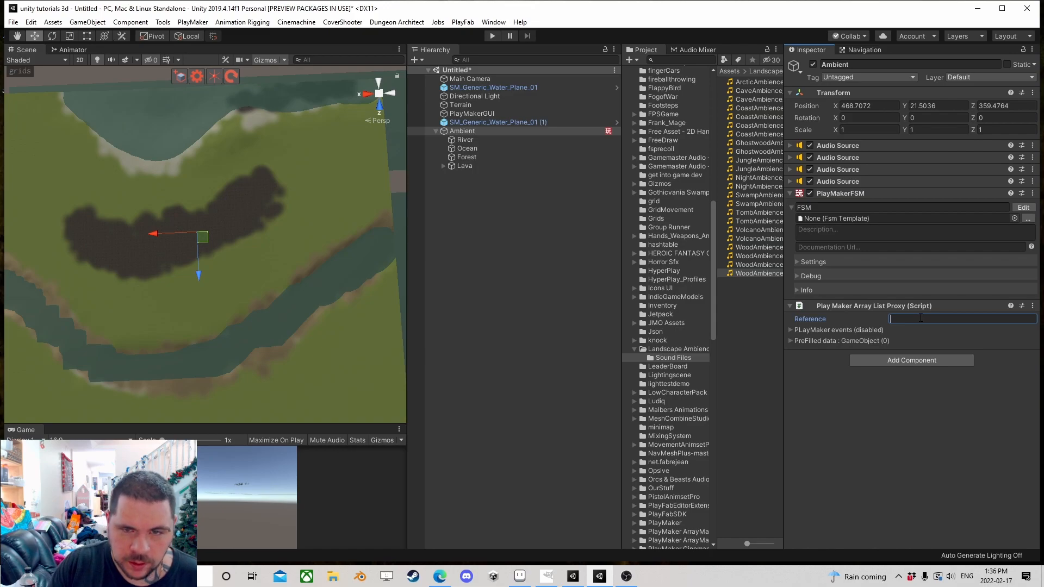
text(LAva)
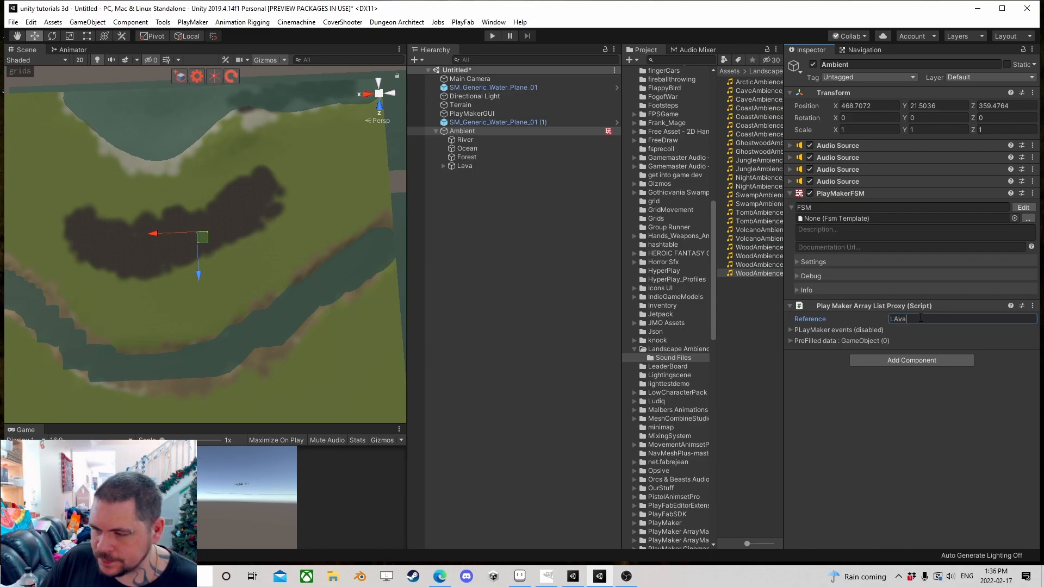
double_click(889, 321)
text(Lava)
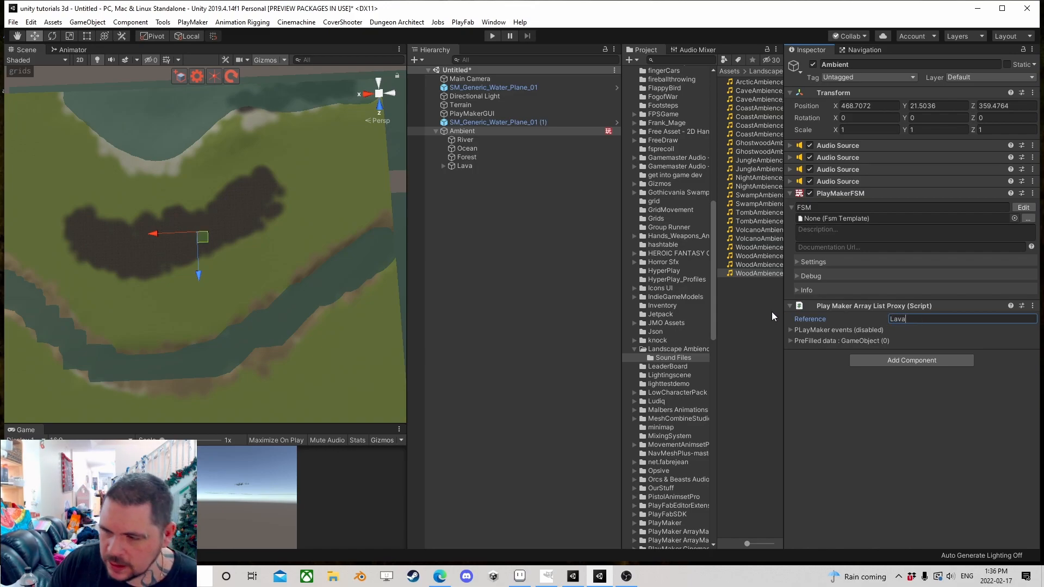
Step: Open Ambient's FSM for editing and add an Array List Get All Child Of Game Object action to State 1
click(1022, 208)
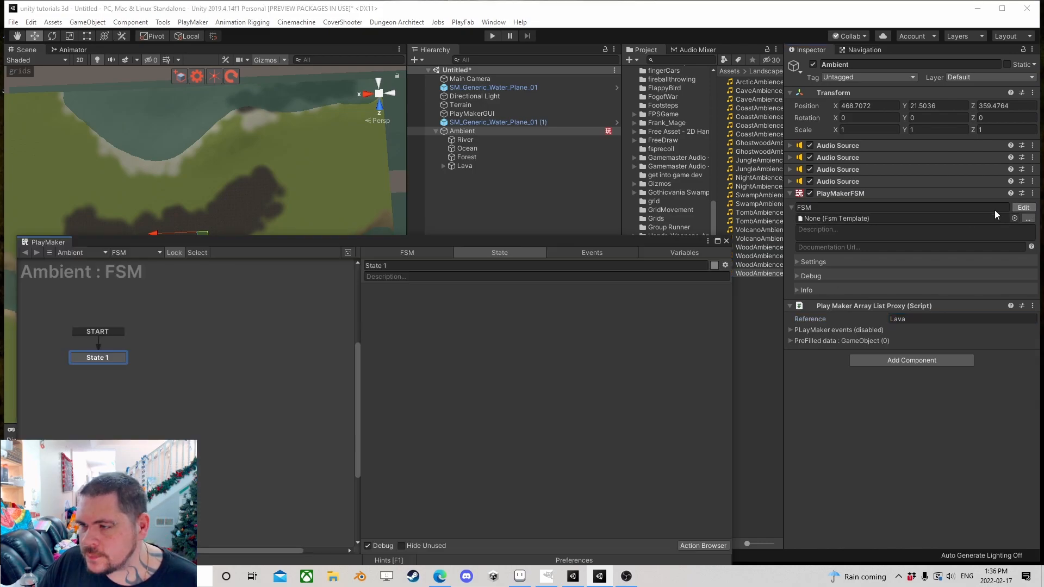
drag(595, 243, 618, 136)
click(726, 438)
text(array li)
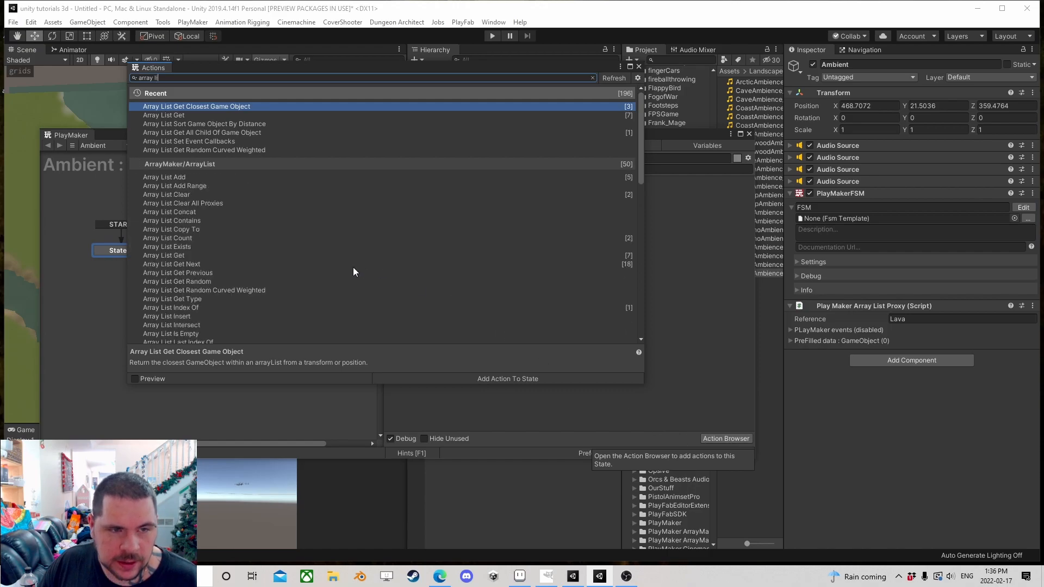
double_click(228, 132)
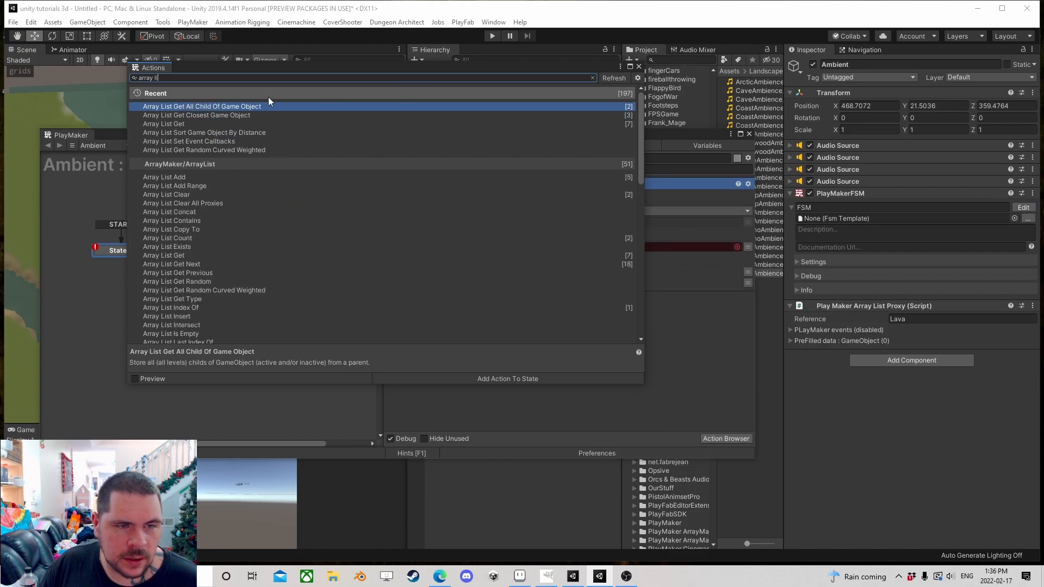
click(639, 67)
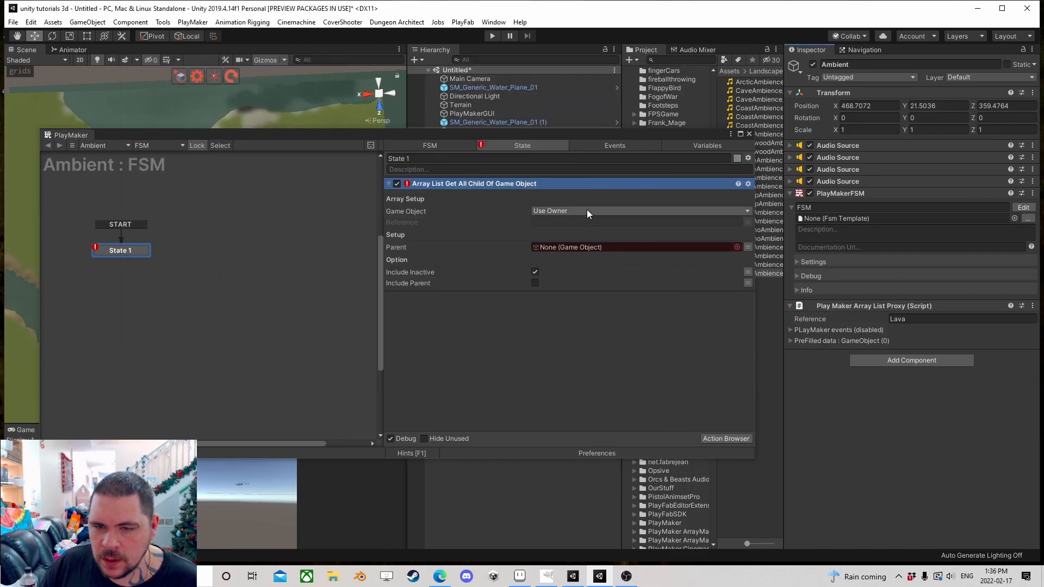
Step: Set the Get All Child action's Reference to Lava and assign the Lava object as its Parent
click(566, 226)
text(Lava)
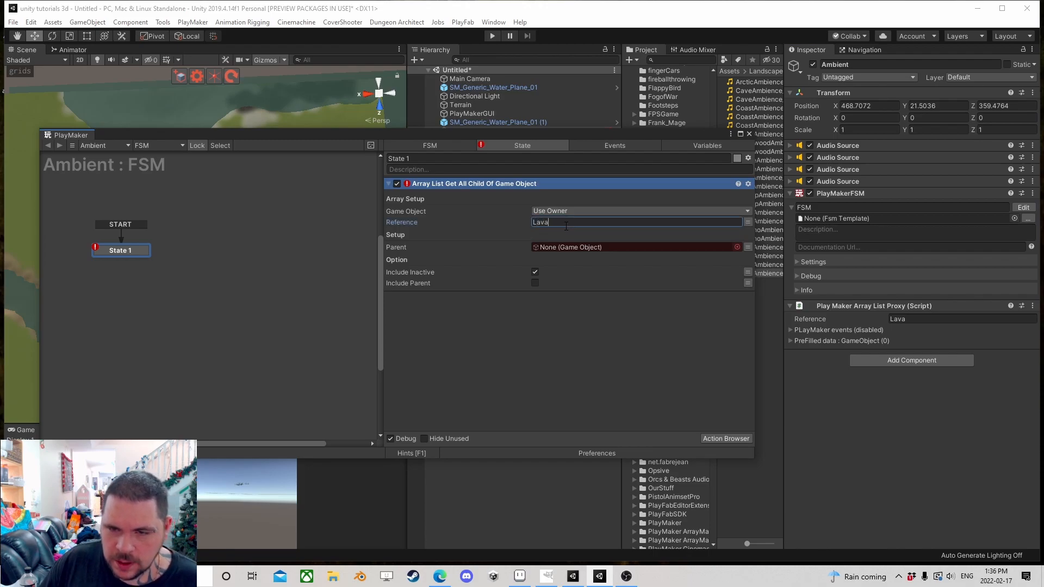
drag(579, 134, 612, 292)
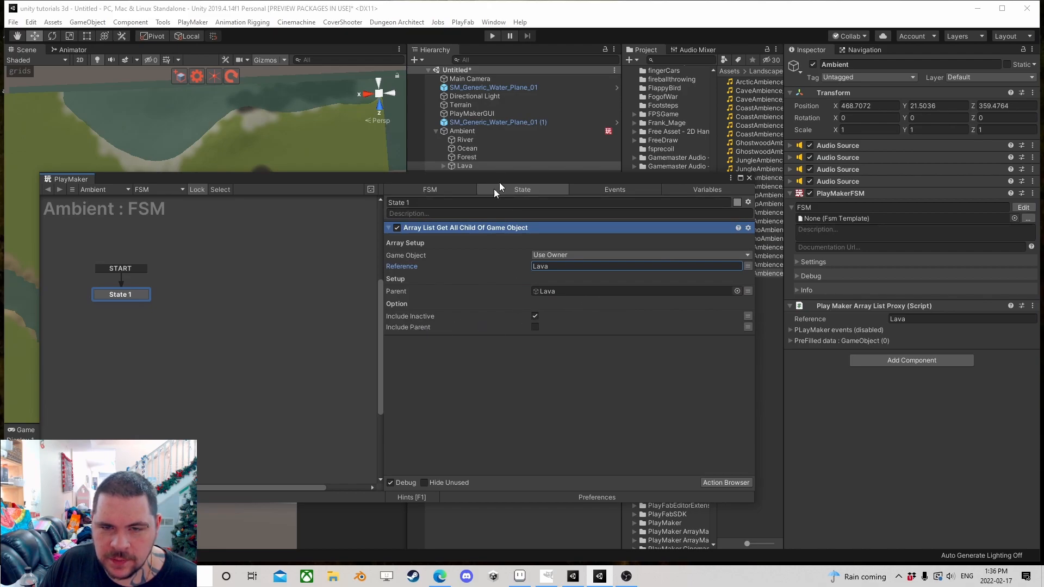
drag(499, 174, 515, 101)
Step: Create a second state linked from State 1 by a FINISHED transition, and rename State 1 as Init
click(379, 172)
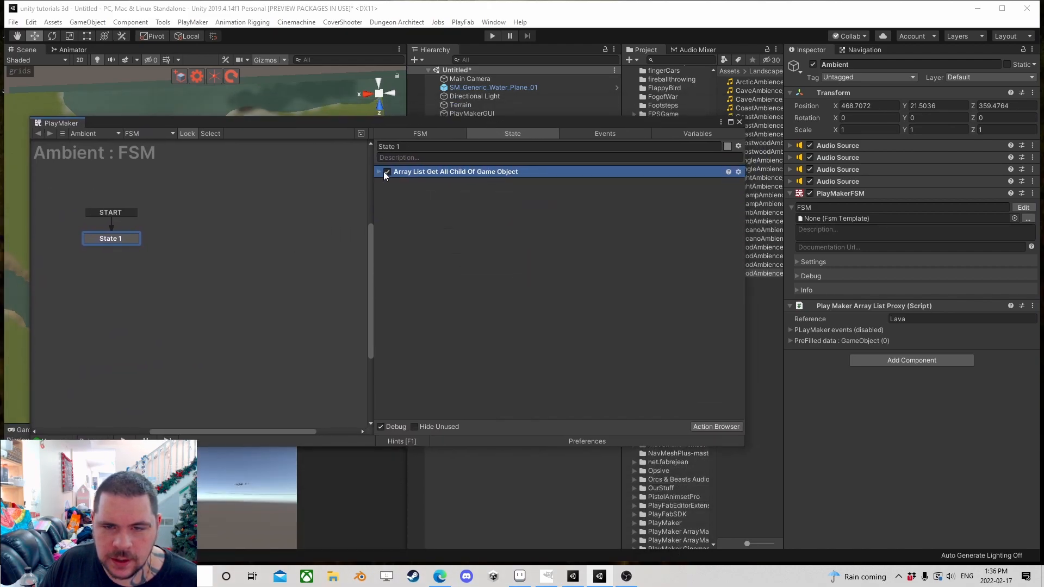
ctrl+drag(111, 239, 272, 250)
click(117, 243)
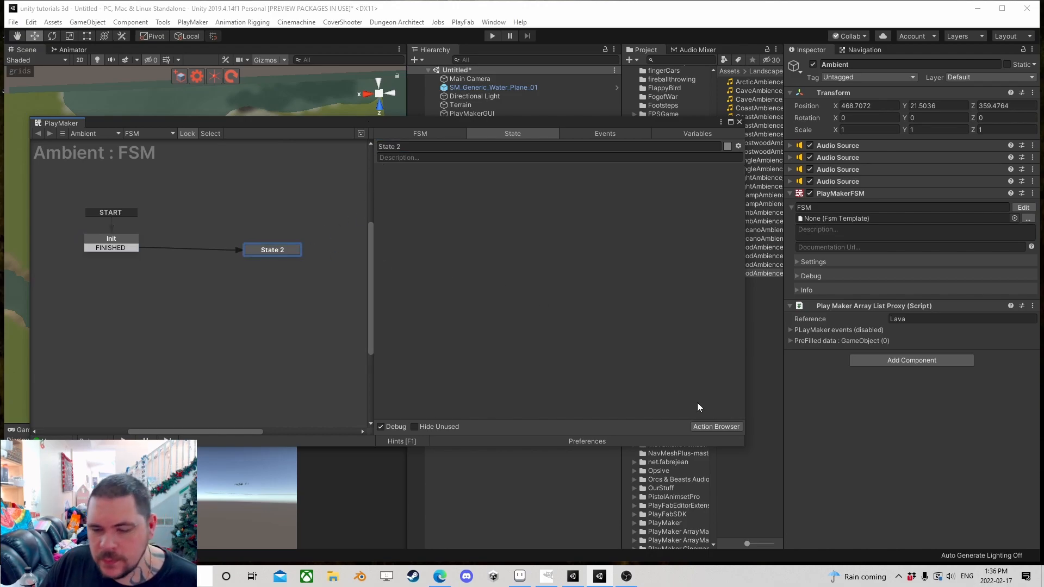
Step: Add an Array List Get Closest Game Object action to State 2 and set its Reference to Lava
click(714, 427)
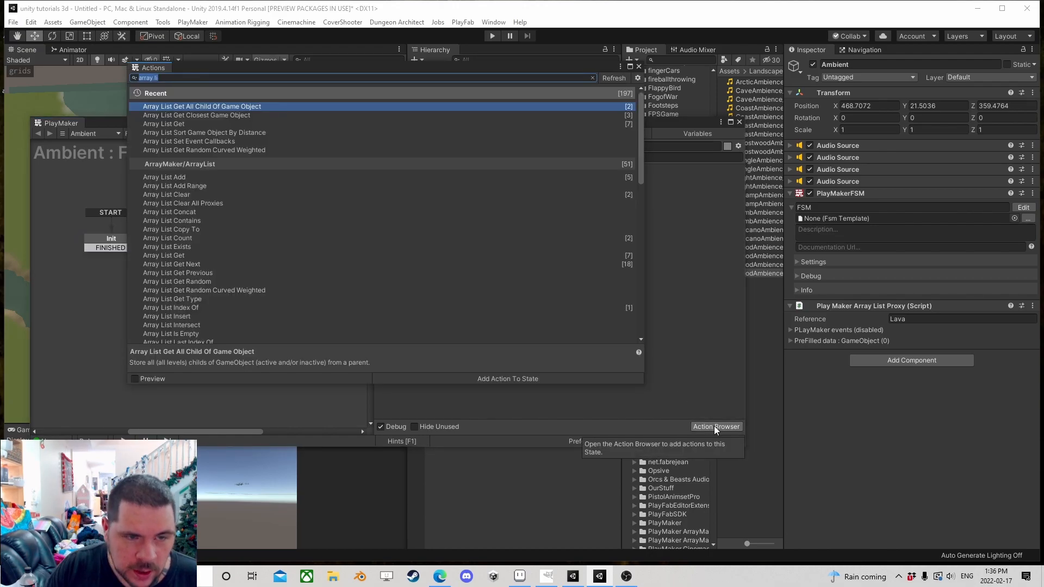
double_click(234, 115)
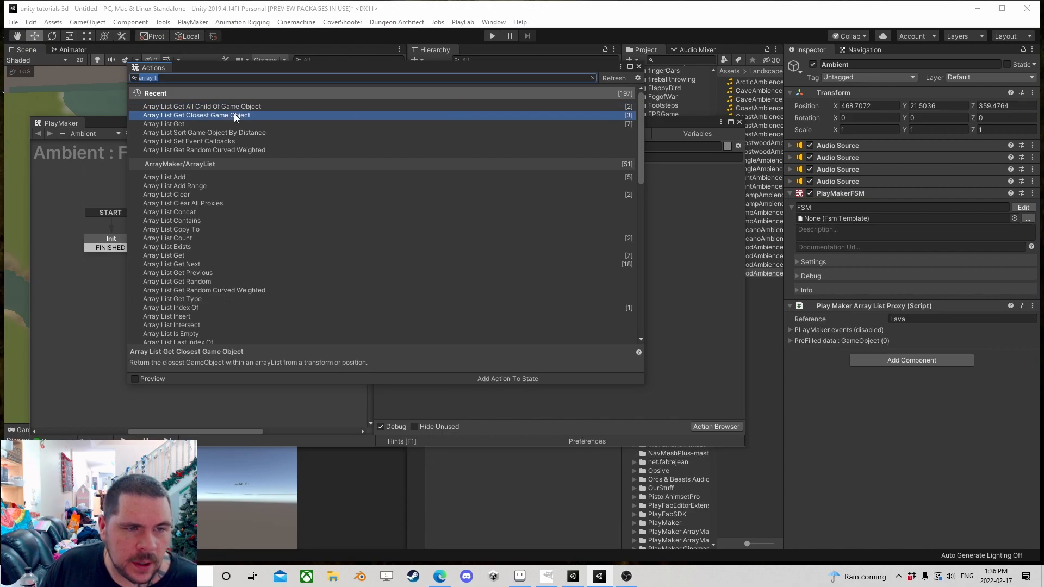
click(639, 67)
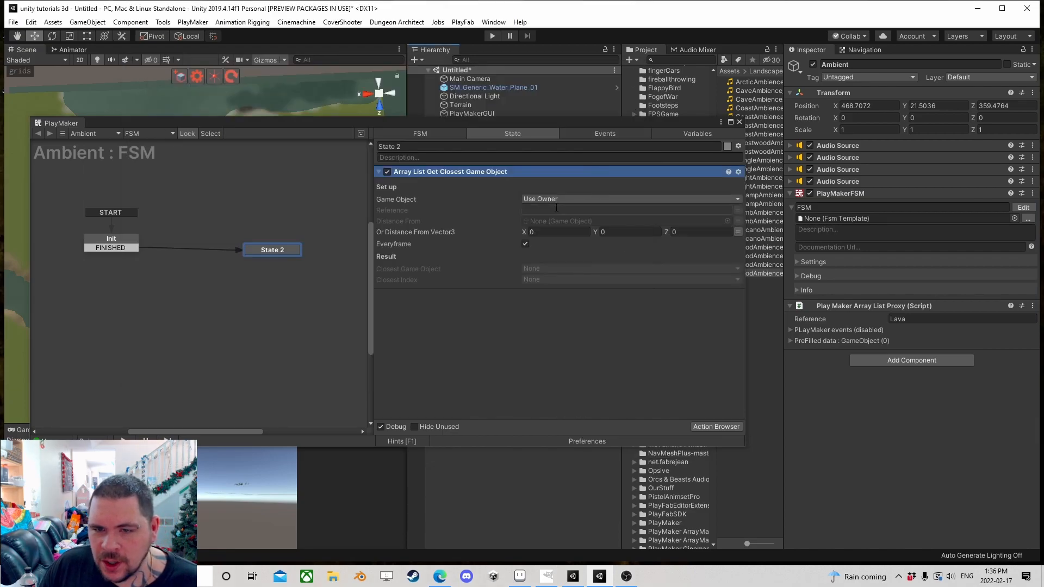
double_click(920, 320)
key(ctrl+c)
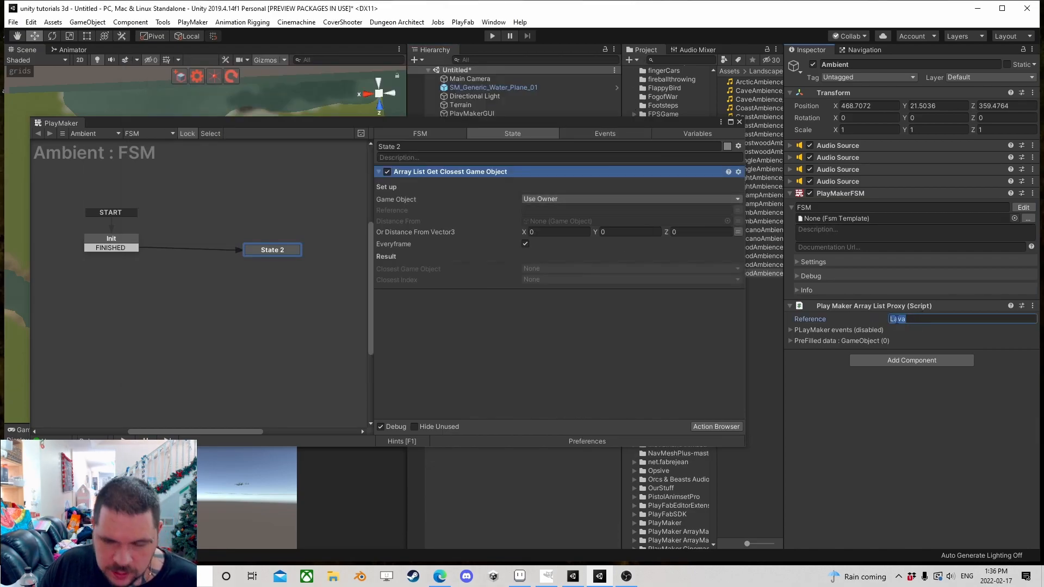
click(545, 210)
key(ctrl+v)
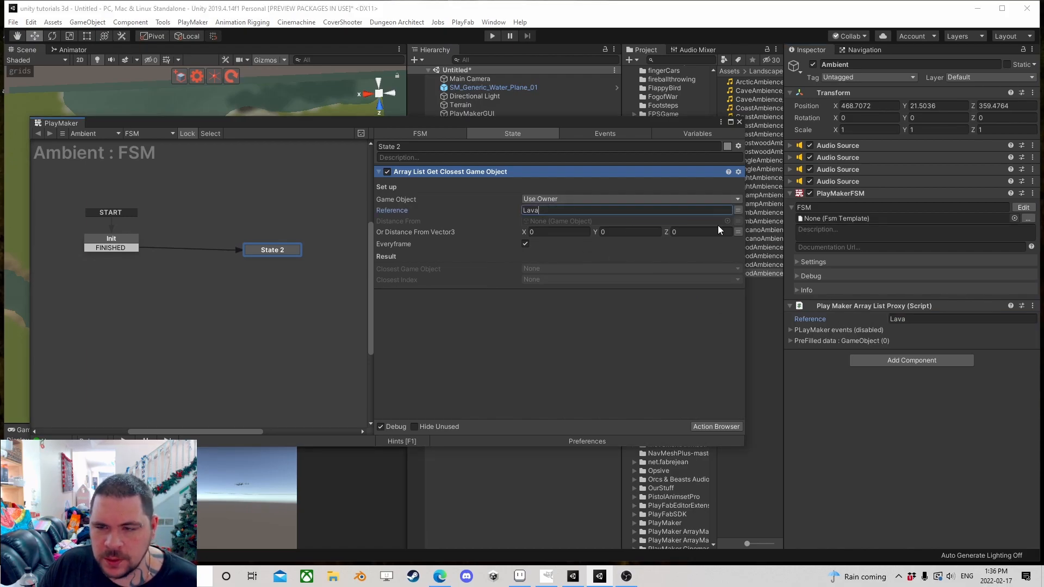
Step: Set the Get Closest action's Distance From to the global variable AmbientPlayer and switch its Vector3 distance to a variable set to None
click(739, 230)
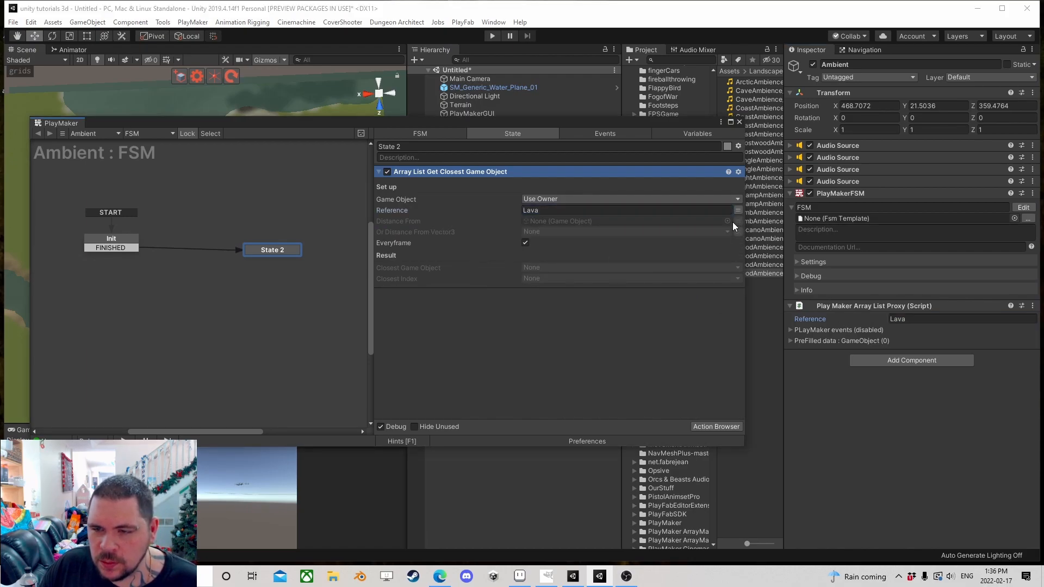
click(739, 220)
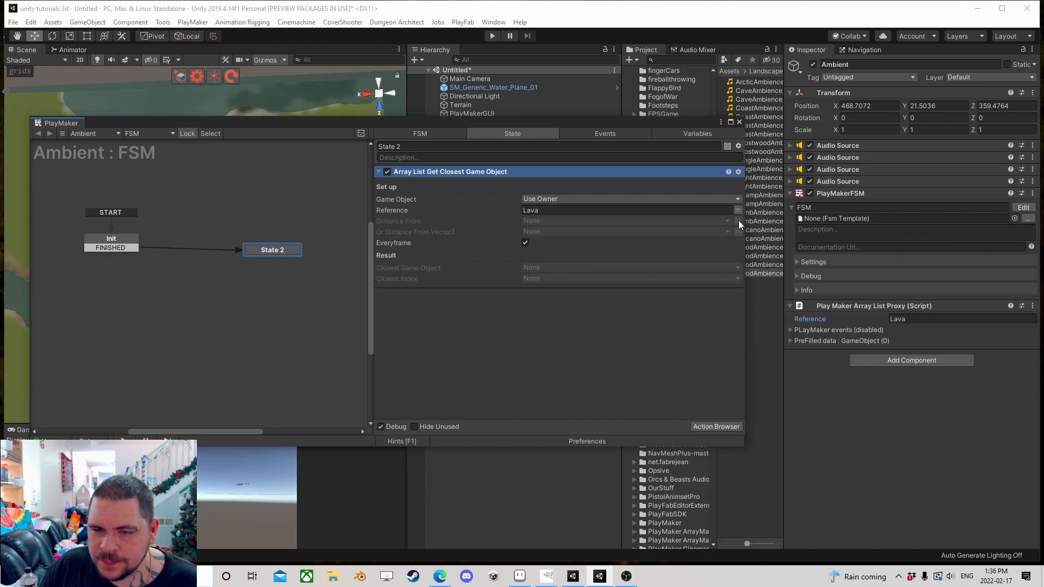
click(729, 221)
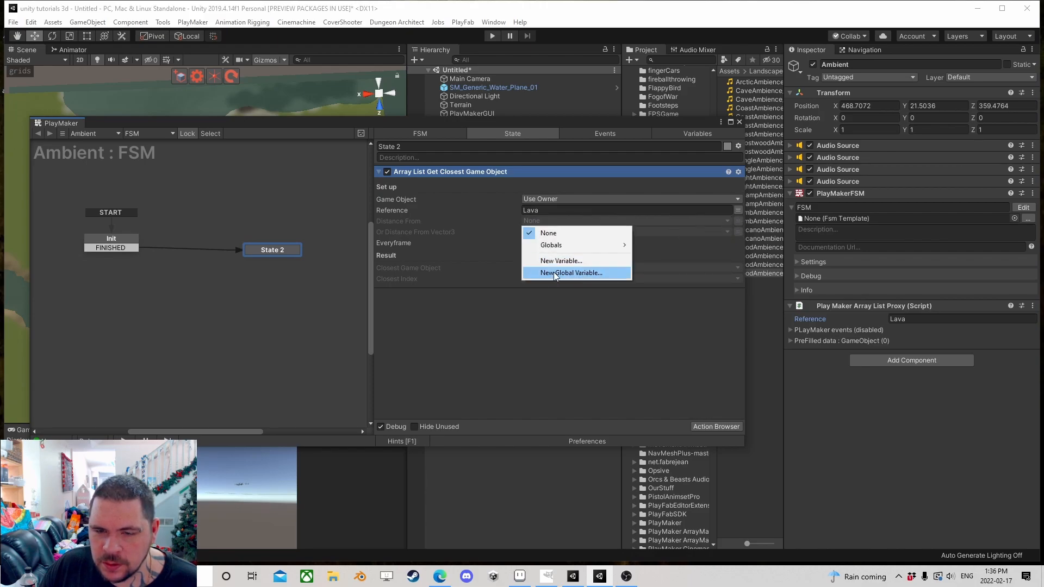
mouse_move(570, 246)
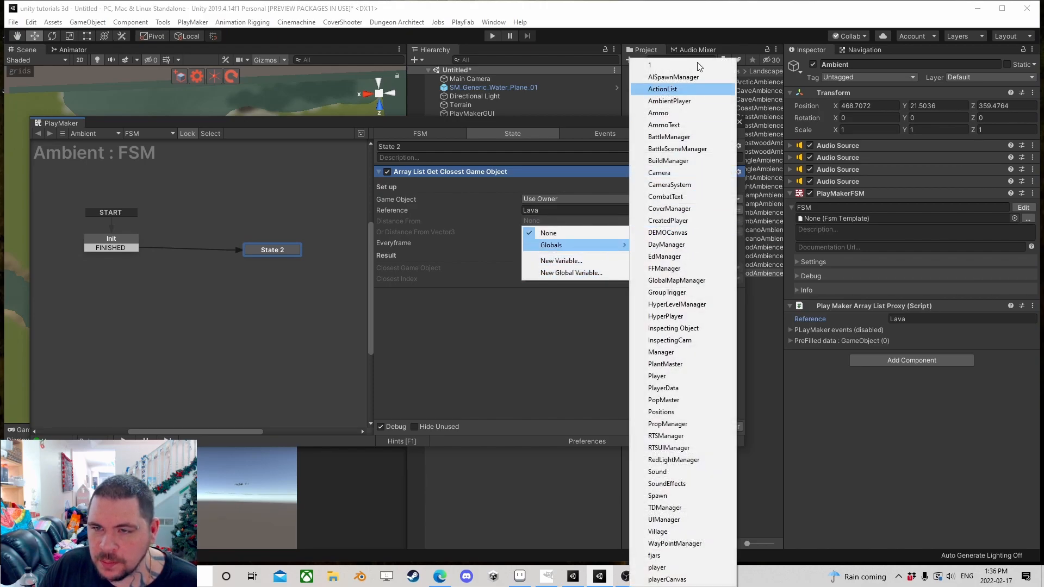
click(669, 102)
Step: Store the Get Closest action's Closest Game Object result in a new variable named Lava
click(550, 279)
click(563, 318)
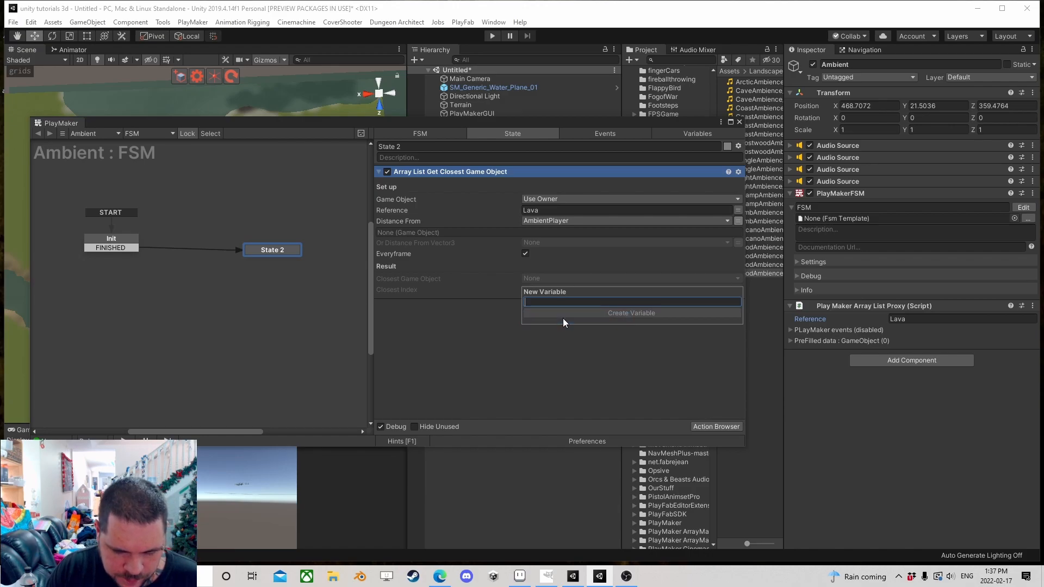
text(Lava)
key(Return)
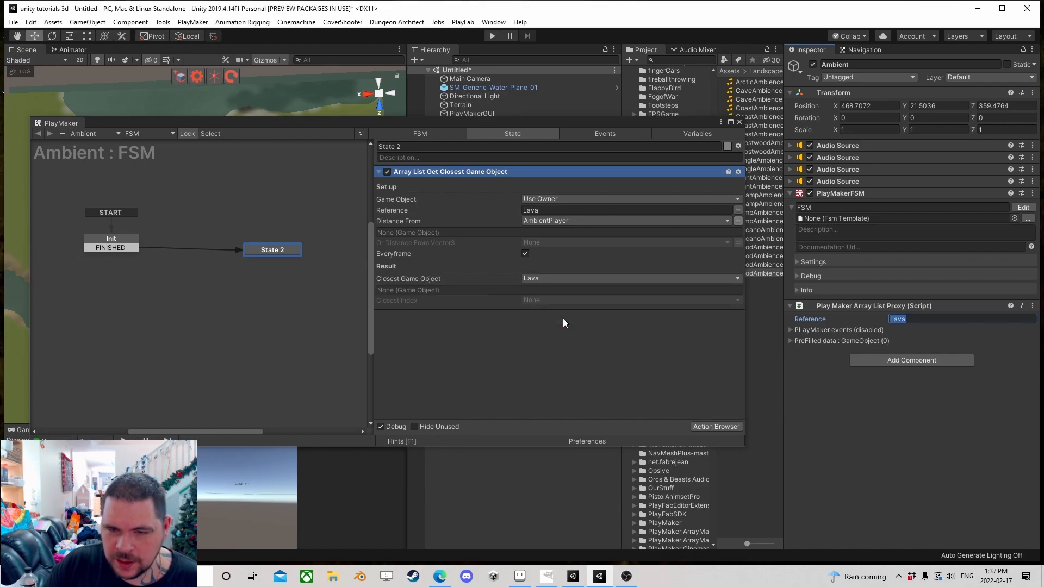
Step: Add a Get Distance action to State 2 and place it below the Array List Get Closest Game Object action
click(719, 427)
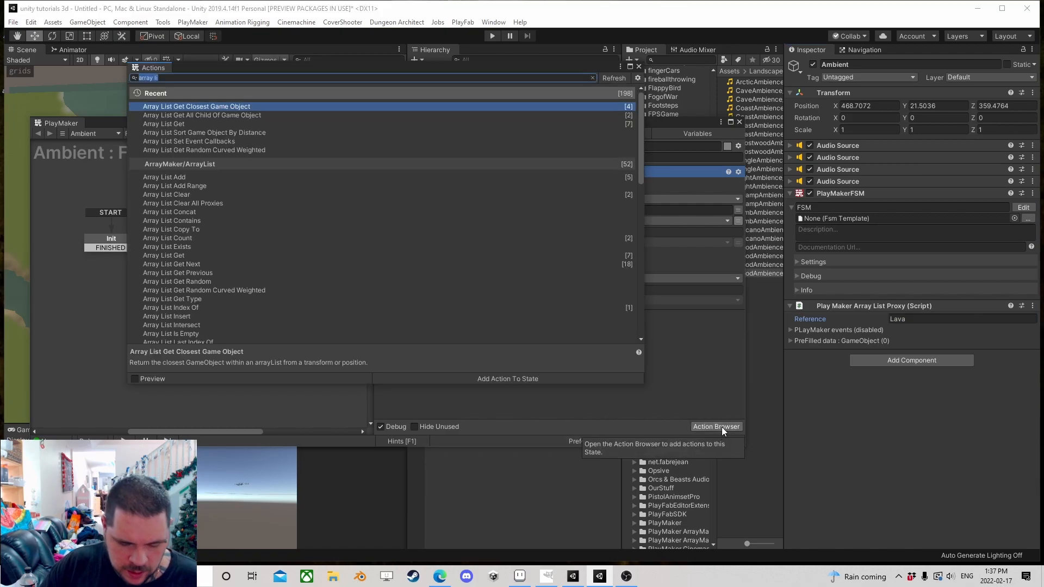
text(get dis)
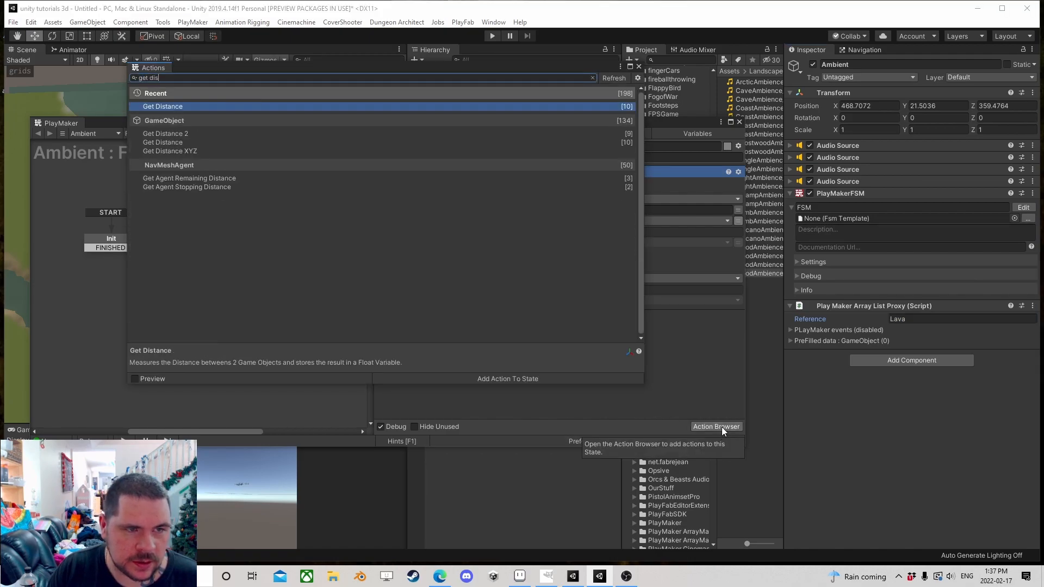
key(Return)
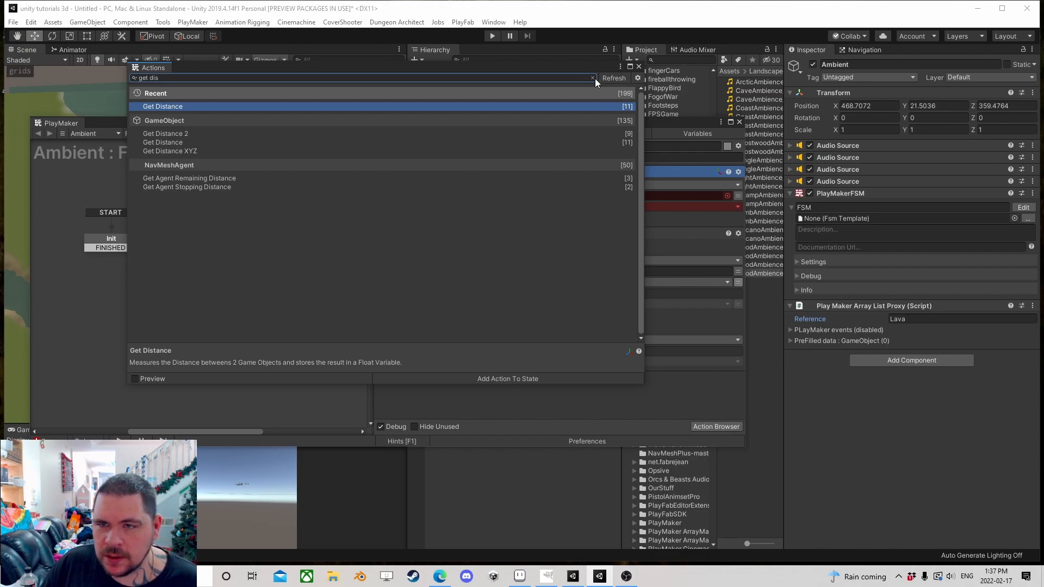
click(639, 66)
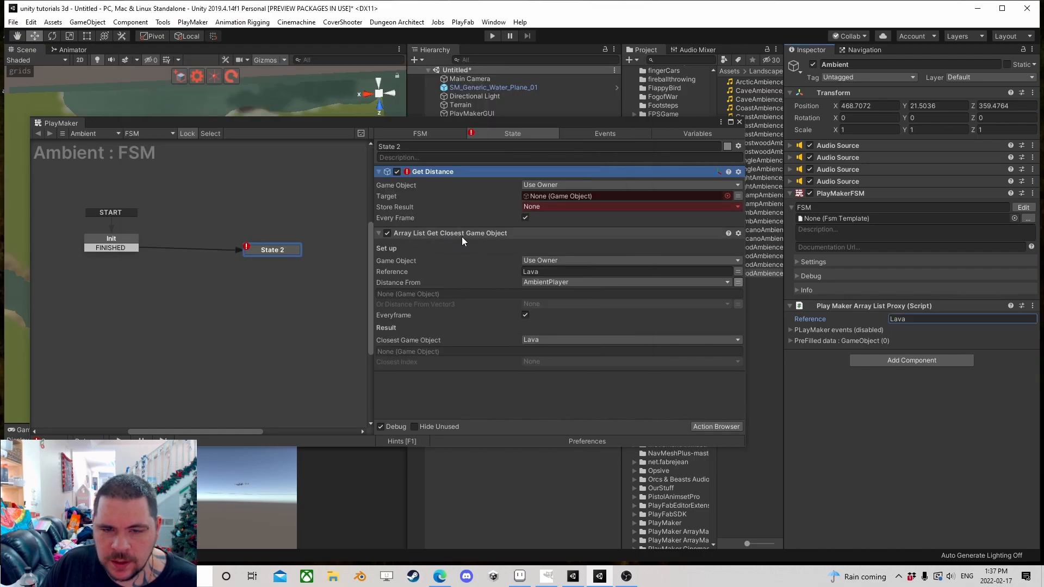
drag(435, 171, 491, 386)
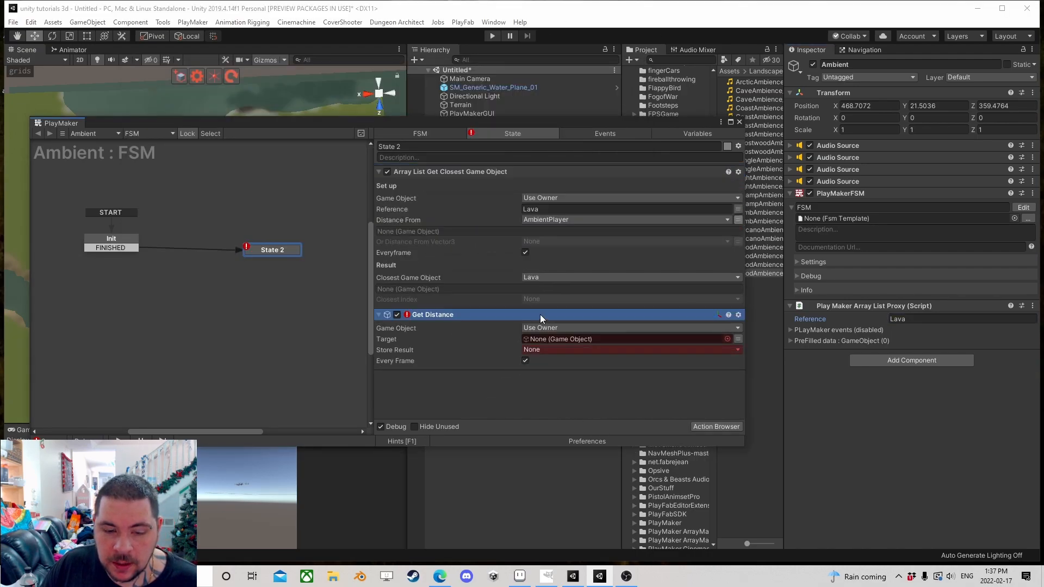
Step: Set Get Distance's Target to the Lava variable and store its result in a new variable named Distance
click(739, 339)
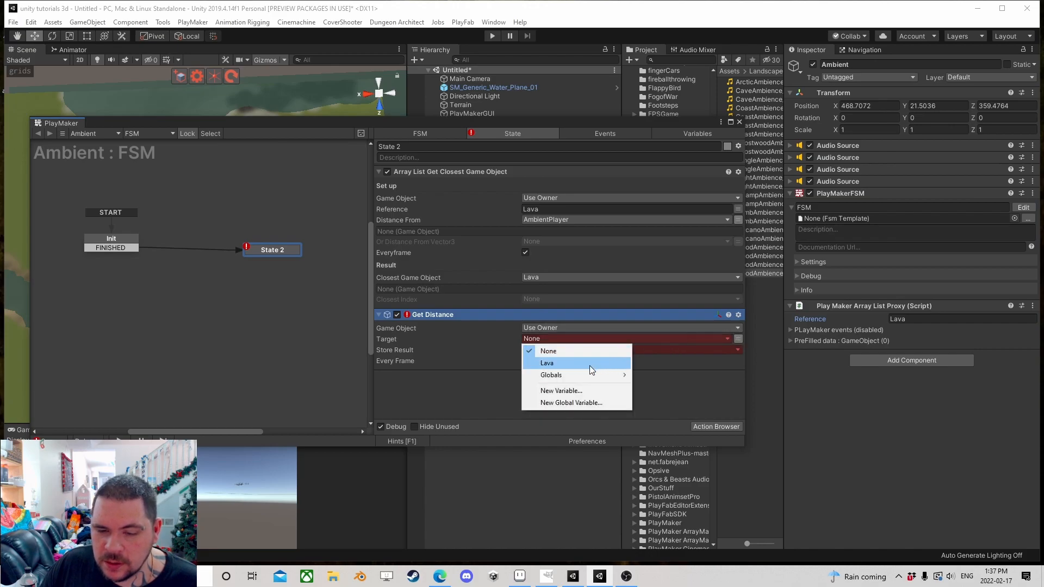
click(560, 363)
click(546, 361)
click(559, 400)
text(Distance)
click(557, 398)
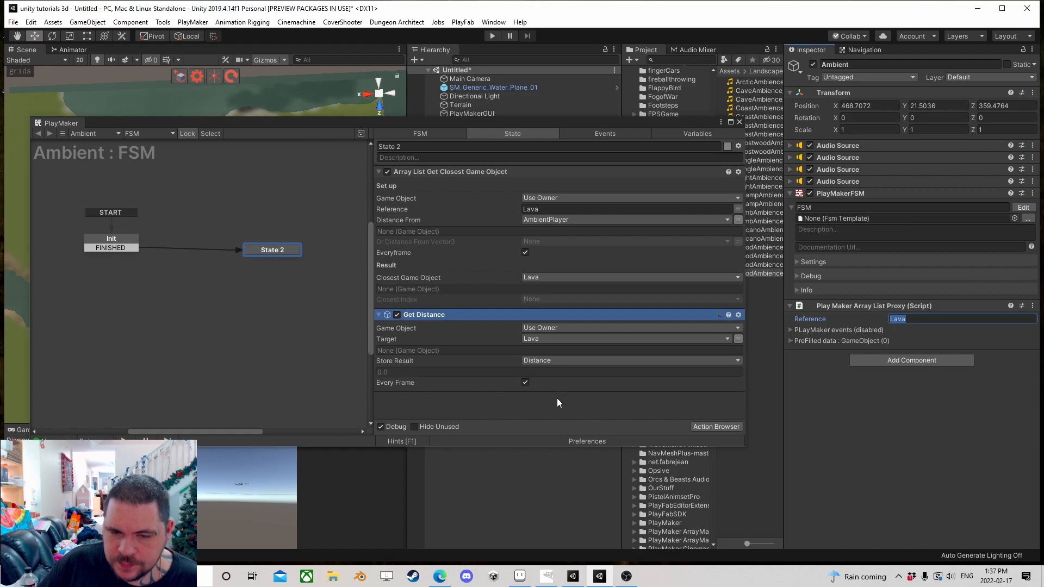
Step: Add a Float Remap action to State 2 and move it below Get Distance
click(716, 426)
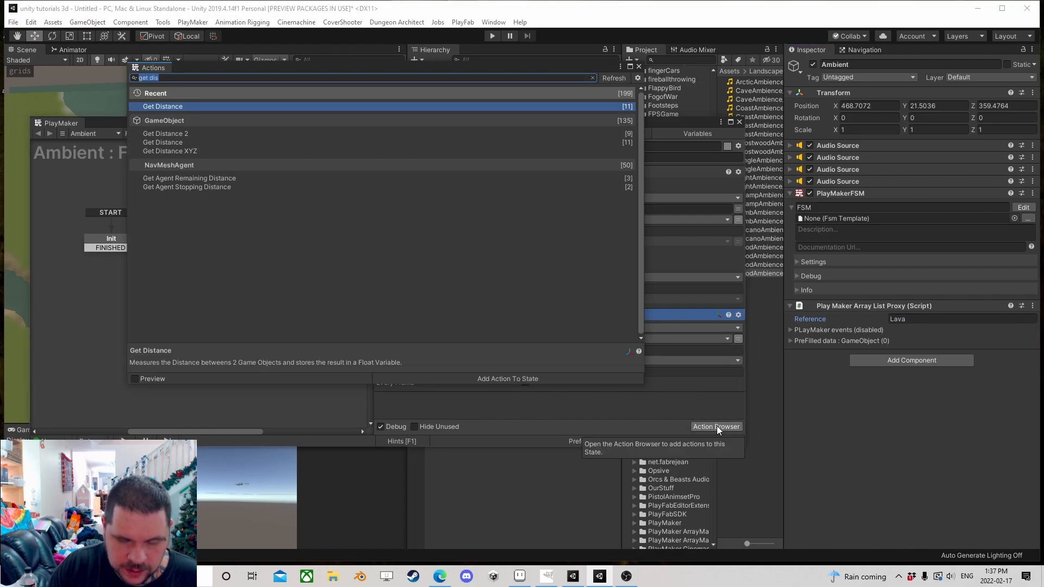
text(Flaot)
key(BackSpace)
key(BackSpace)
key(BackSpace)
key(BackSpace)
text(oat rem)
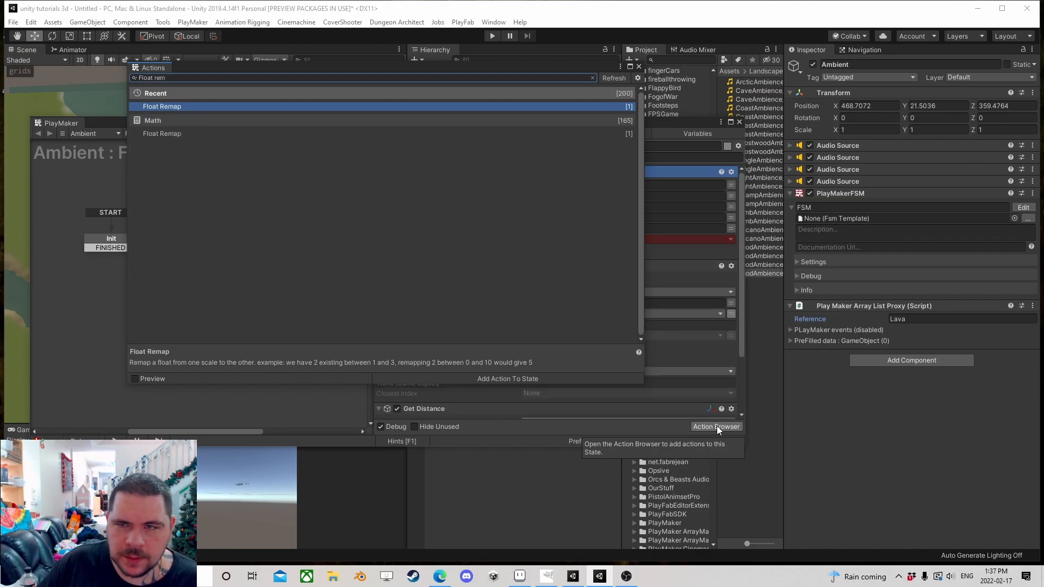
click(639, 66)
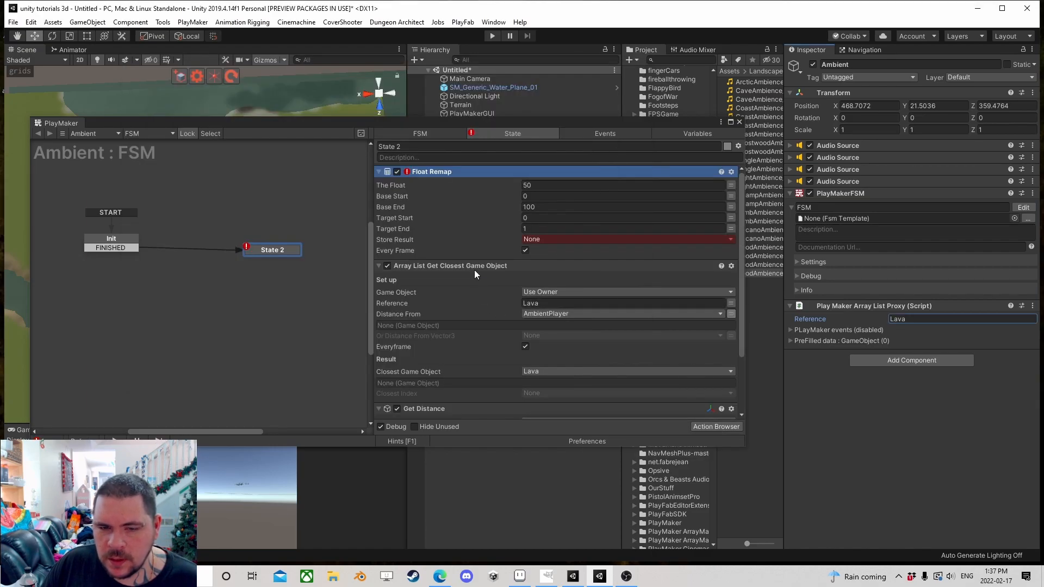
right_click(424, 172)
click(473, 329)
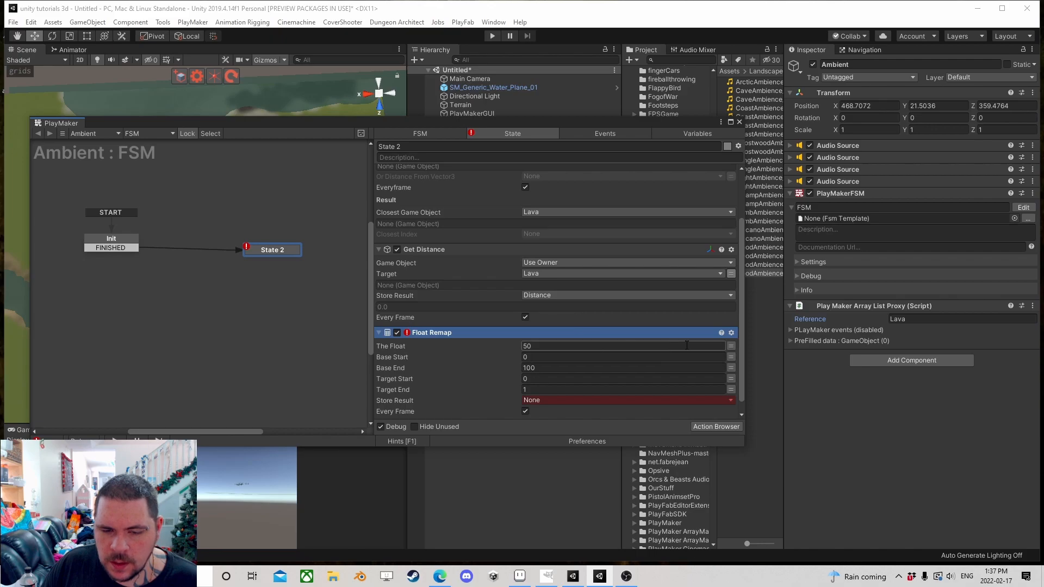
Step: Use the Distance variable as Float Remap's input float, with Base Start 200 and Base End 50
click(731, 346)
click(565, 370)
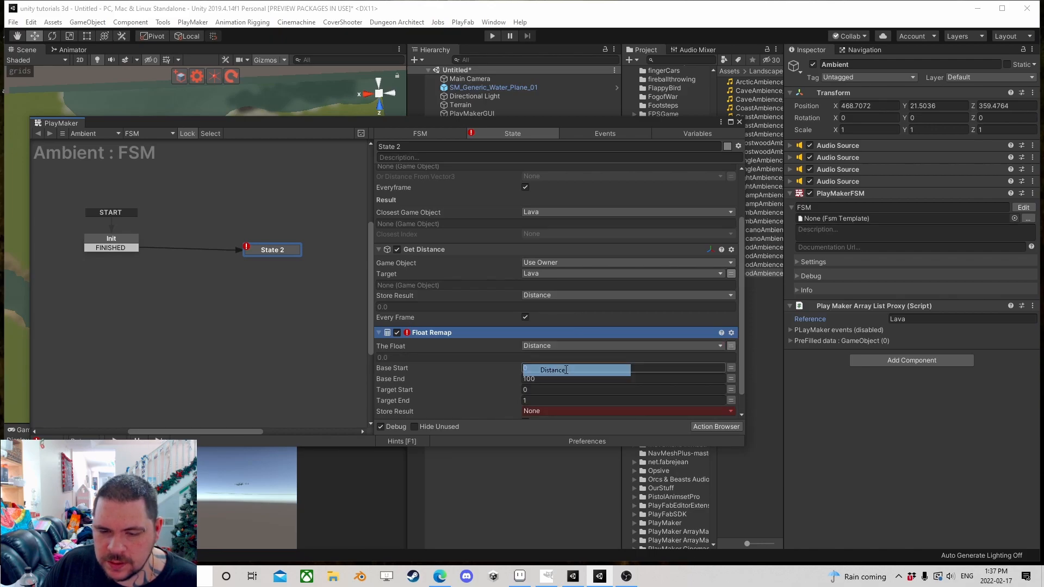
scroll(567, 359, down, 1)
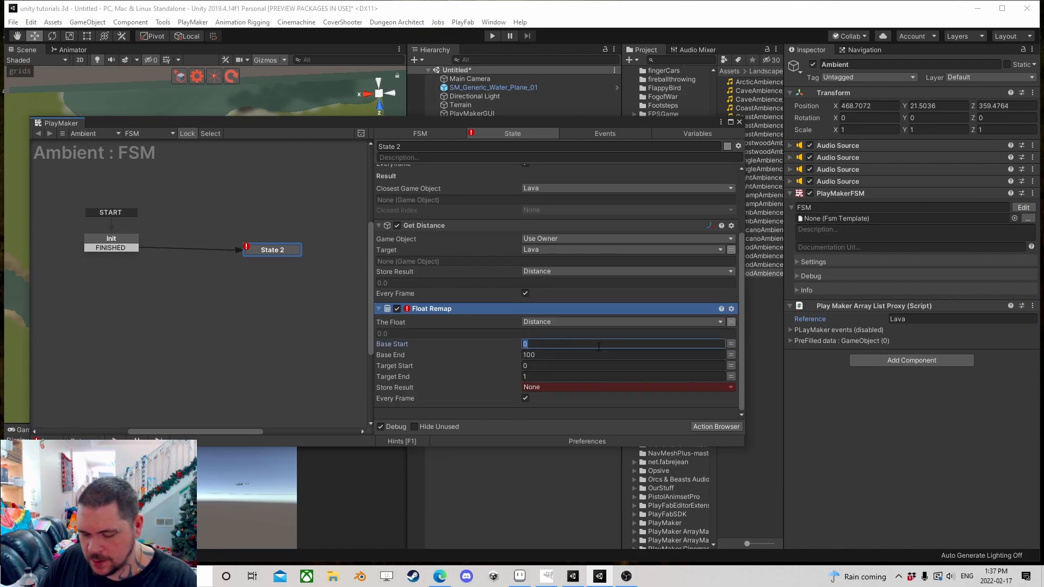
text(200)
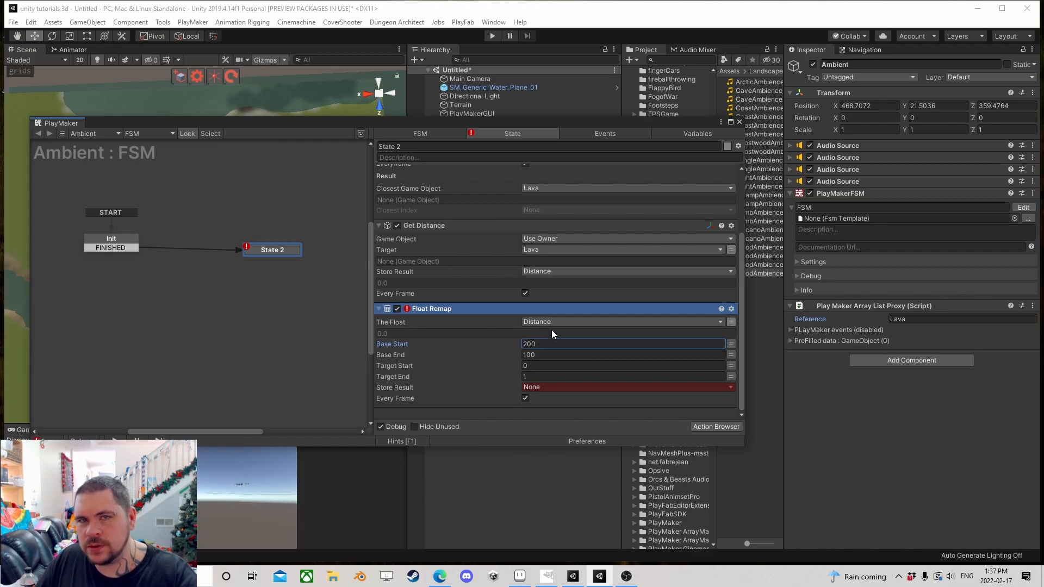
click(546, 356)
text(50)
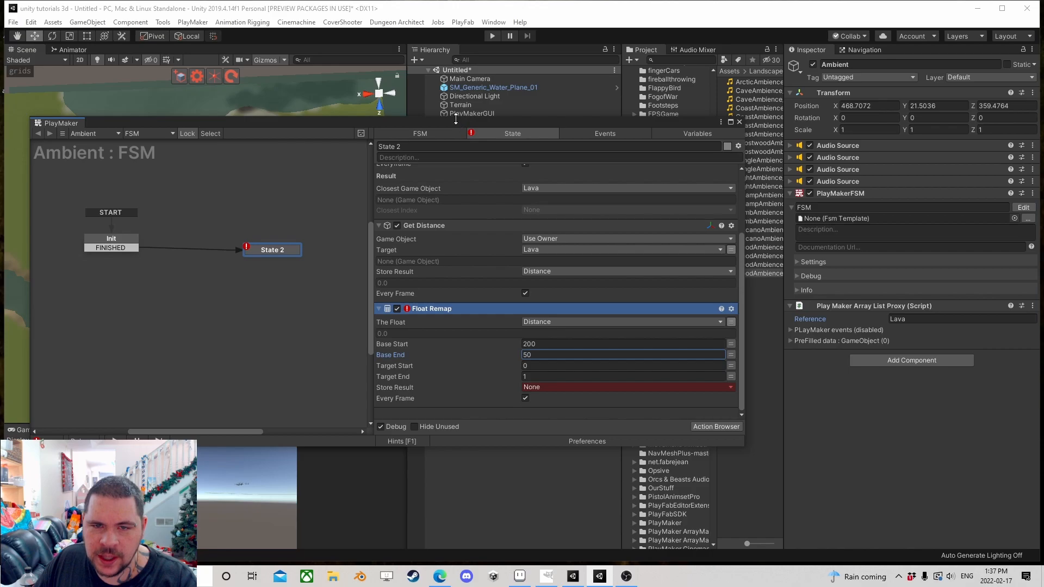
Step: Set Float Remap's Target Start to -80 and its Target End to 20
drag(456, 118, 449, 331)
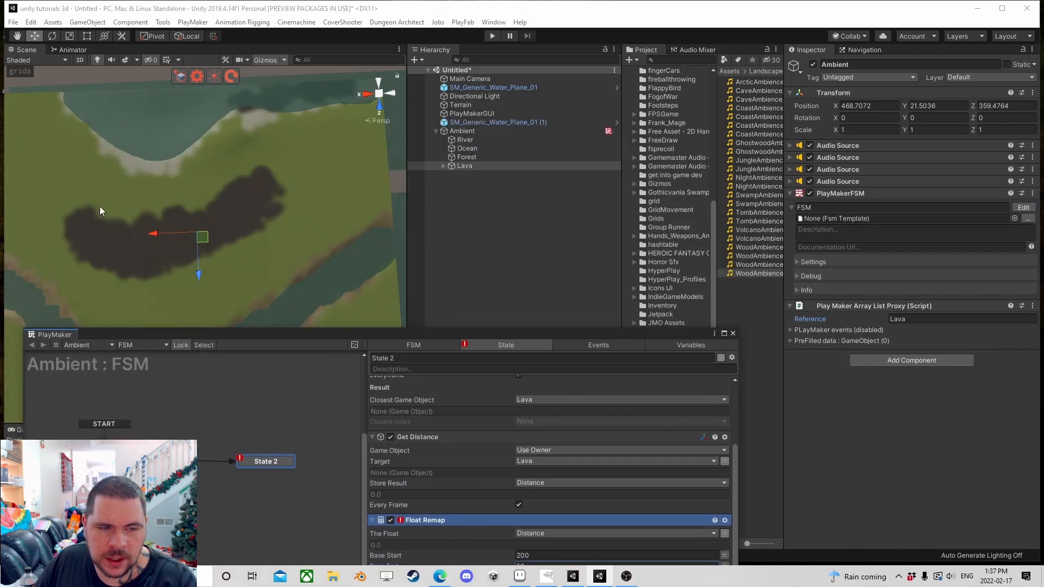
drag(396, 332, 370, 128)
click(533, 375)
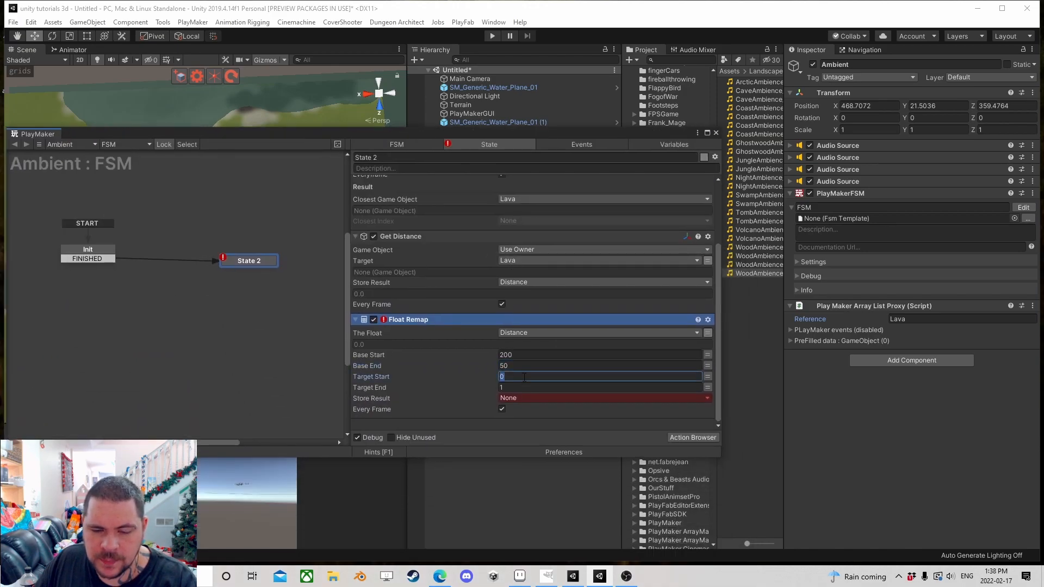
text(-80)
click(521, 387)
text(20)
Step: Store the Float Remap result in a new variable named LavaDB
click(524, 399)
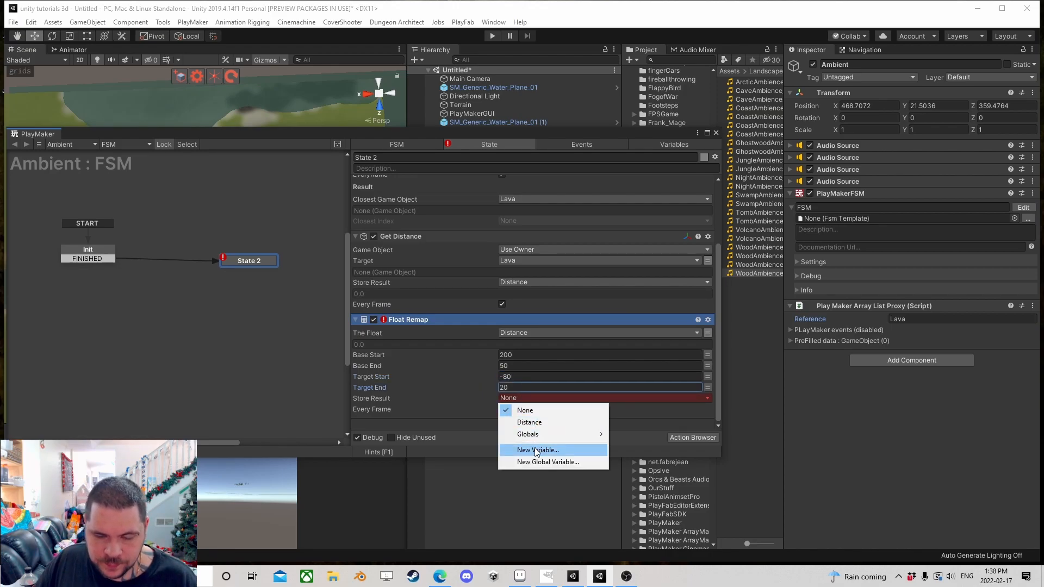
click(534, 448)
text(D)
key(BackSpace)
text(La)
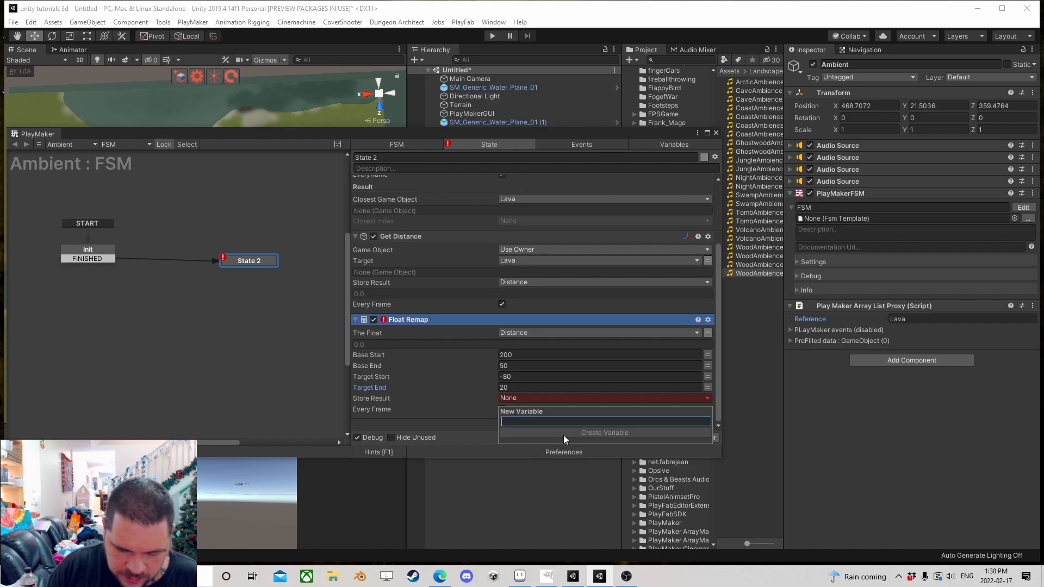
text(vaDB)
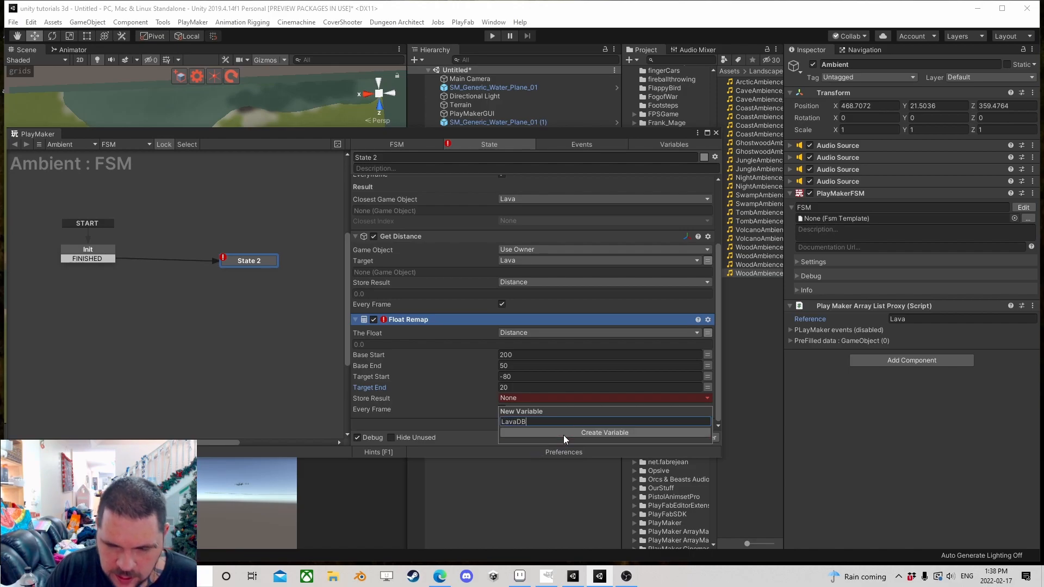
click(564, 435)
scroll(534, 327, down, 1)
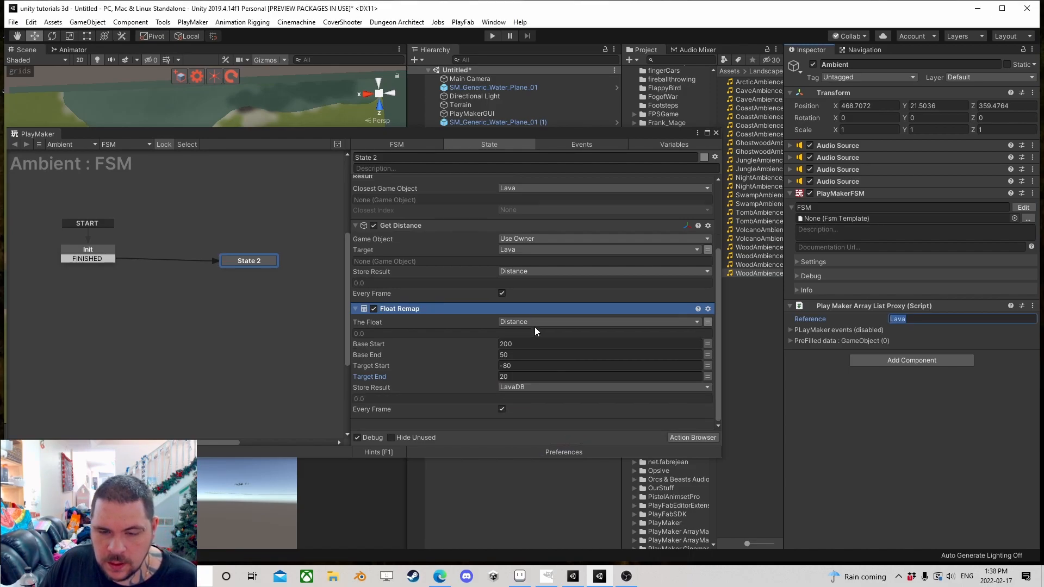
Step: Rename the FSM's Distance variable as LavaDistance
drag(514, 139, 532, 120)
click(586, 122)
click(517, 125)
click(679, 125)
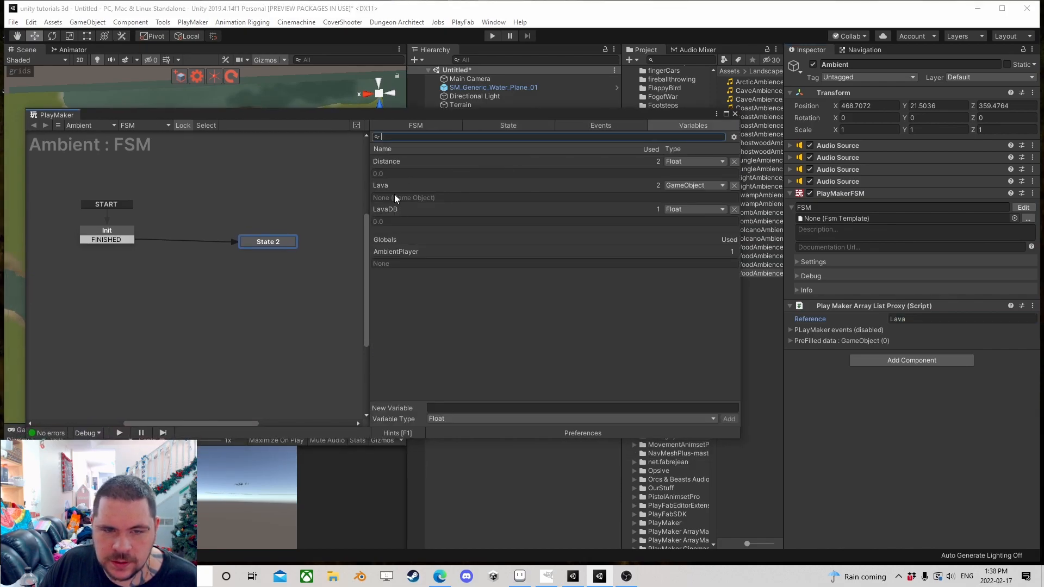
click(390, 162)
click(429, 363)
click(430, 363)
text(LavaDistance)
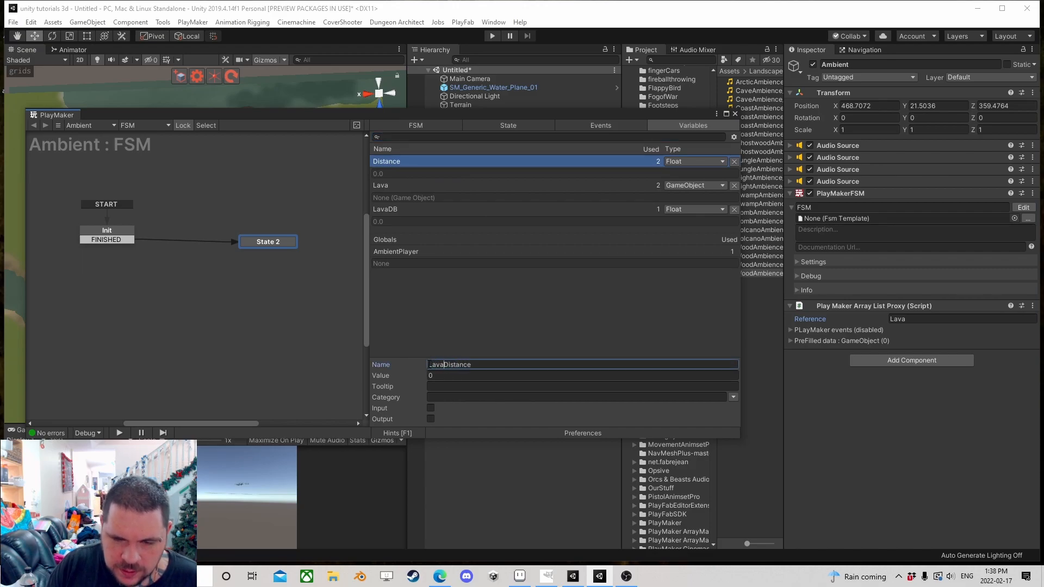
key(Return)
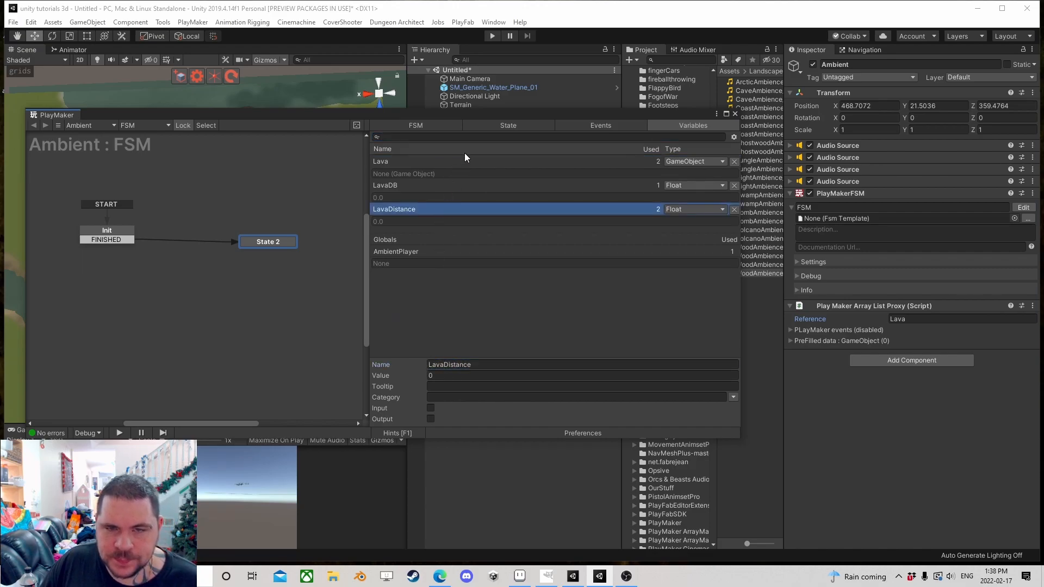
Step: Return to State 2's actions and add a Float Clamp action below Float Remap
click(508, 125)
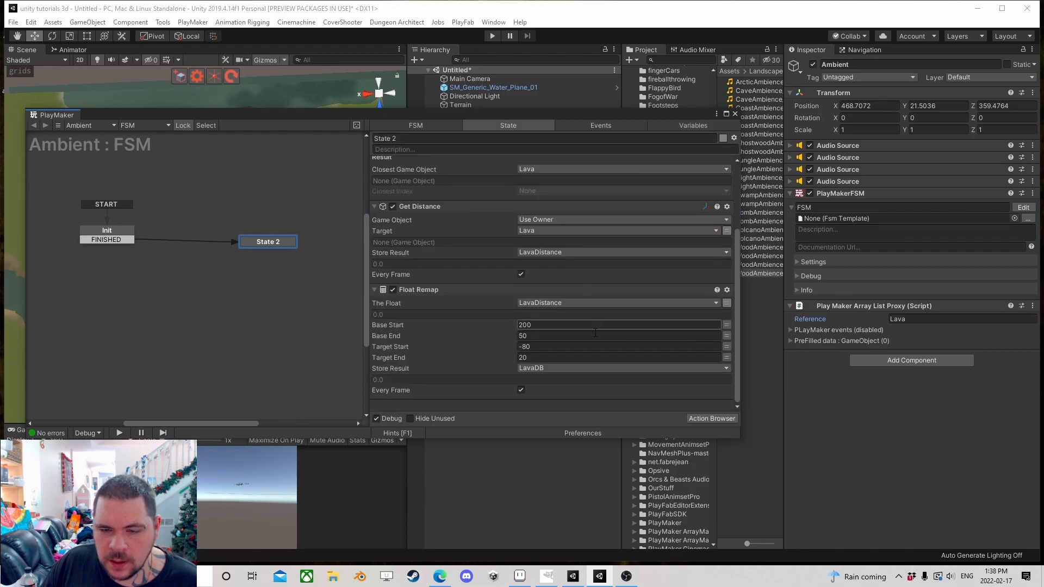
click(709, 419)
text(cl)
key(Return)
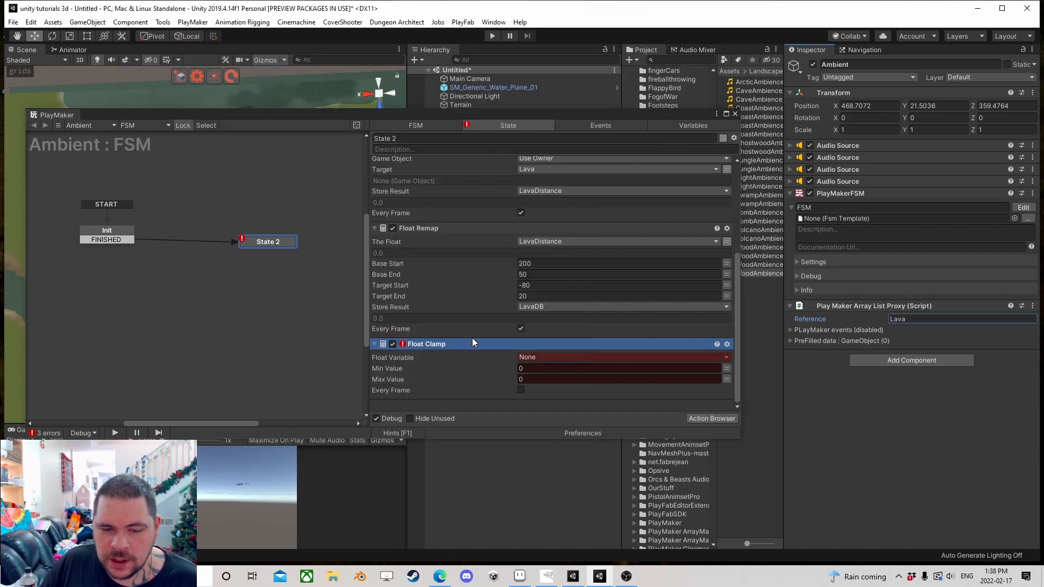
Step: Clamp LavaDB between -80 and 20 on every frame, and close the FSM editor
click(550, 357)
click(555, 380)
click(552, 380)
text(-80)
click(539, 389)
text(20)
click(522, 402)
scroll(535, 398, down, 1)
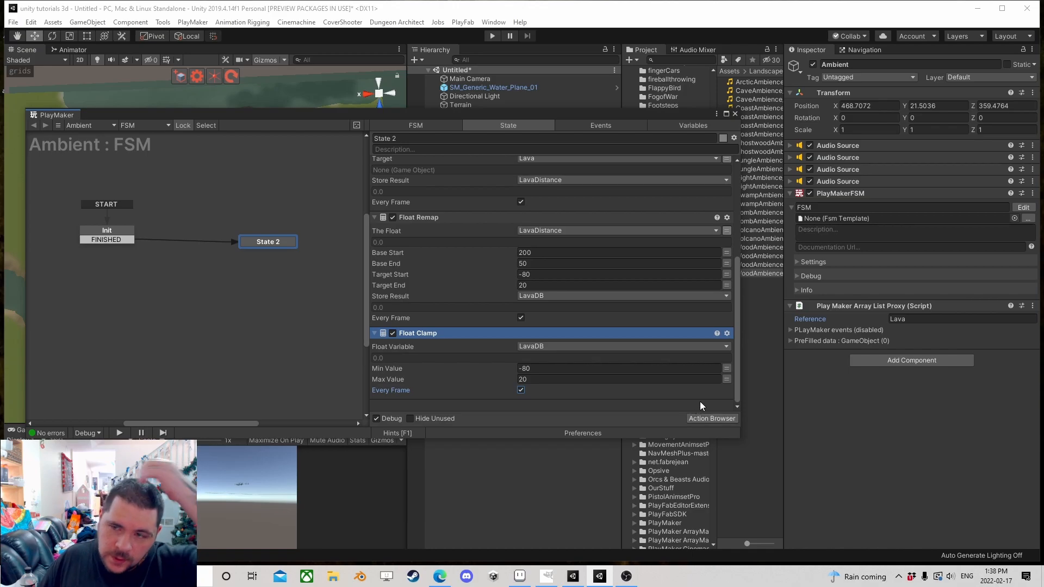
drag(563, 121, 591, 191)
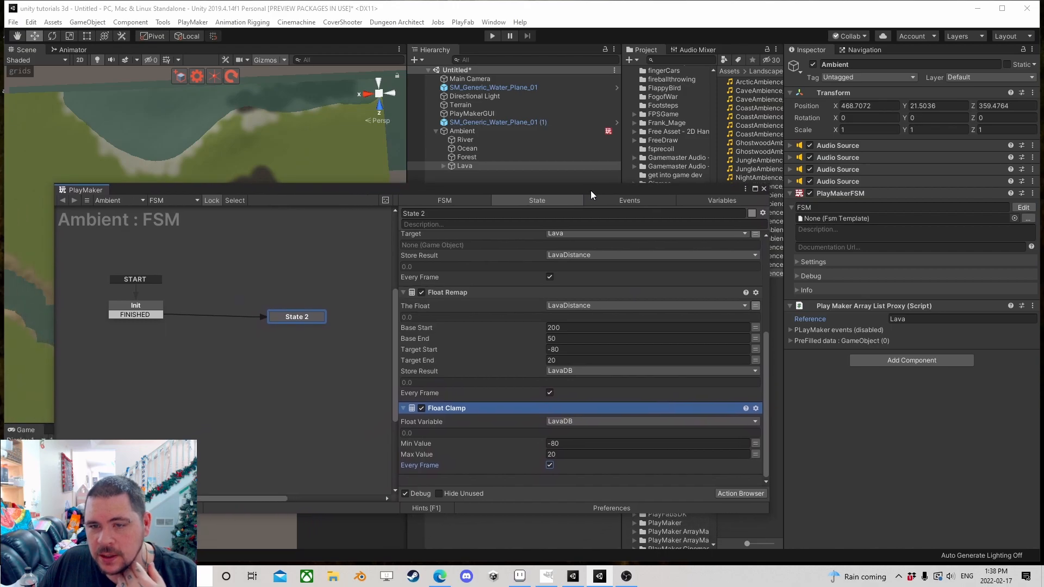
click(764, 189)
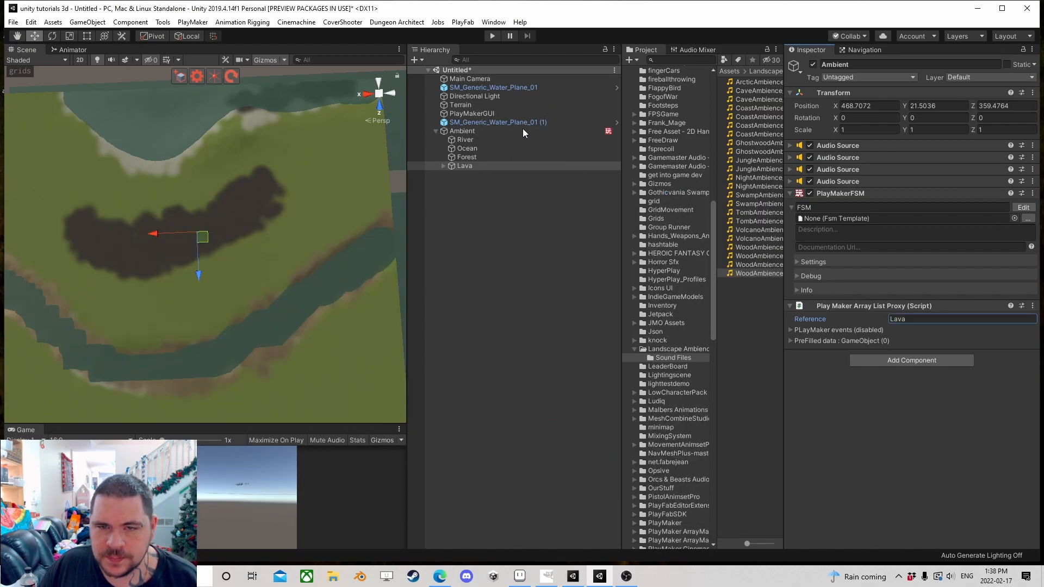
Step: Create a 3D capsule and place it on the terrain beside the lava area at about X 119, Y 14, Z 170
right_click(465, 186)
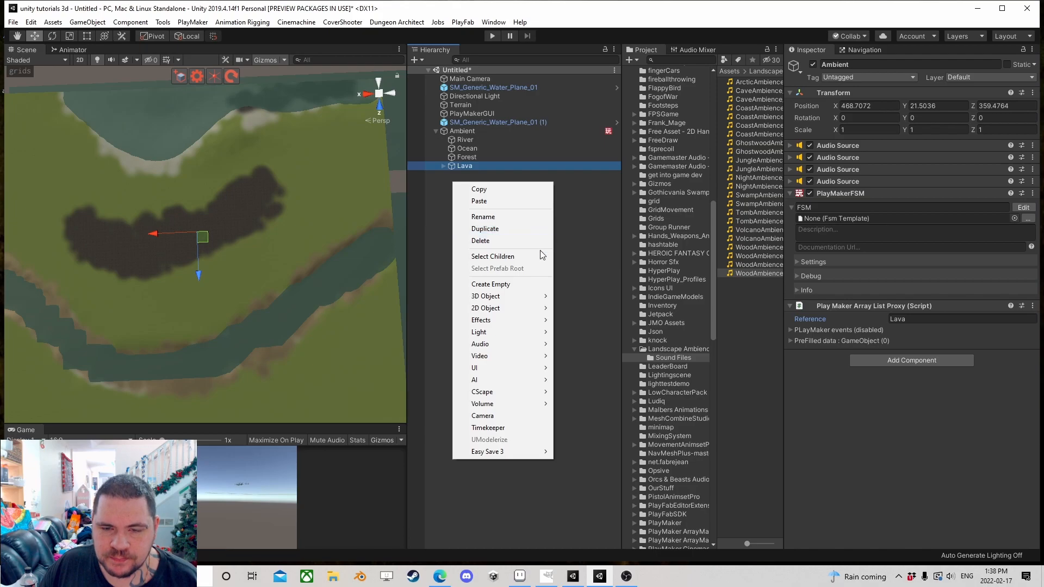
mouse_move(501, 298)
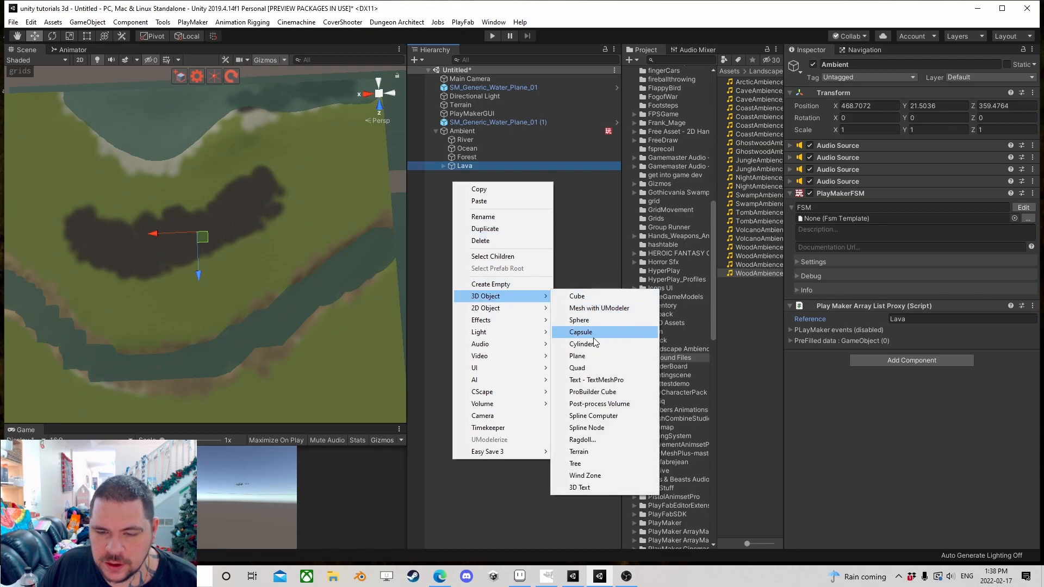
click(596, 333)
click(941, 105)
text(0)
drag(203, 253, 332, 158)
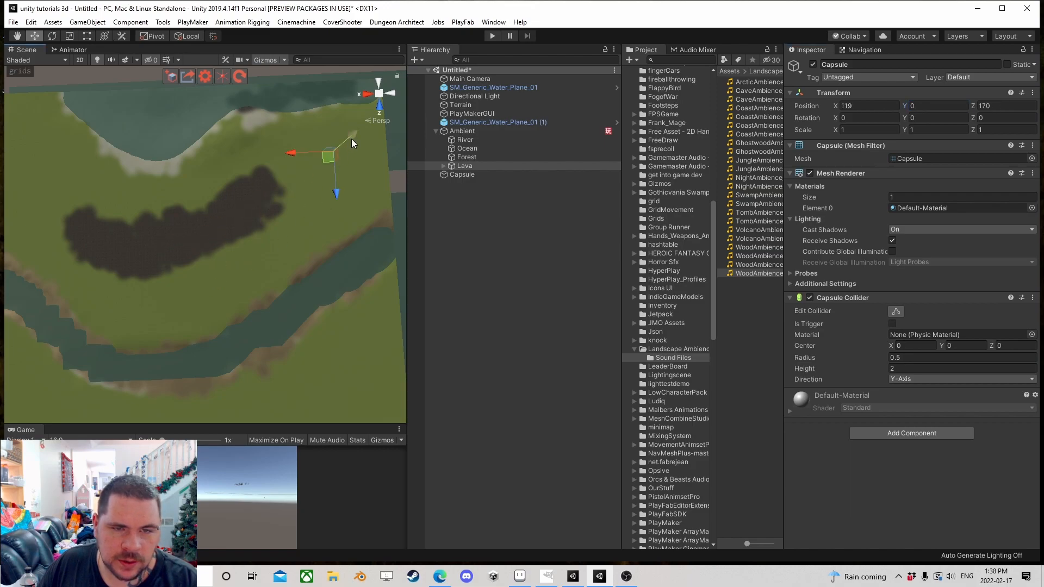
Step: Add a PlayMaker FSM to the capsule and give its State 1 a Get Owner action
click(953, 433)
text(fs)
click(901, 447)
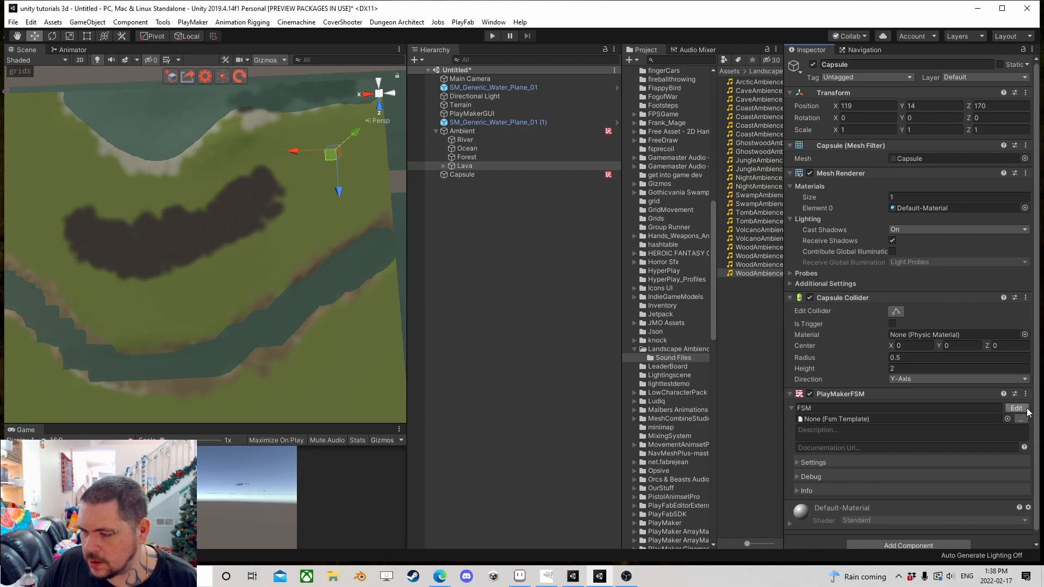
click(1016, 408)
click(723, 494)
text(get own)
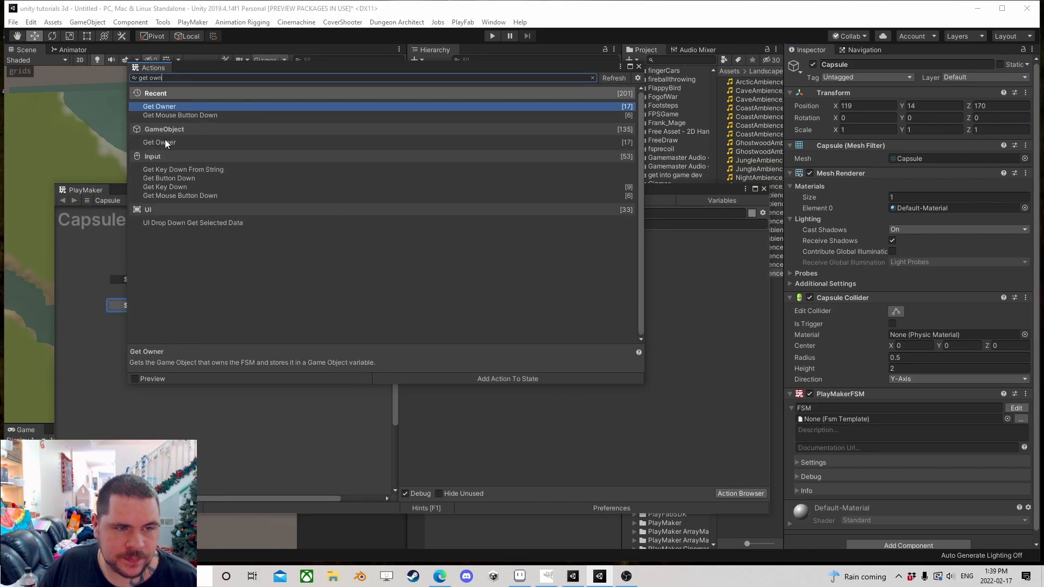
double_click(165, 142)
click(640, 67)
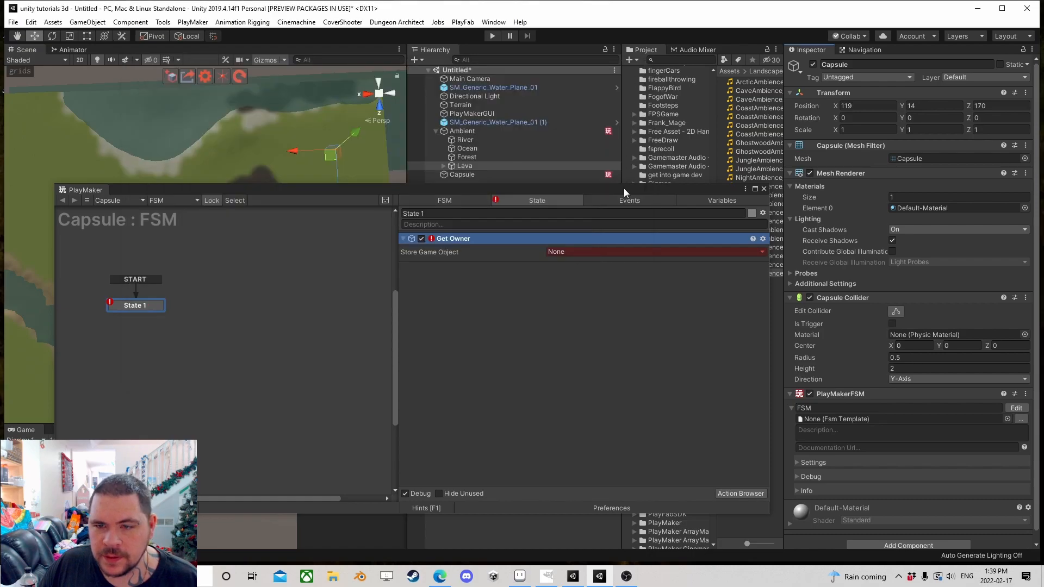
Step: Store the Get Owner result in the global variable AmbientPlayer and close the FSM editor
click(584, 250)
mouse_move(604, 277)
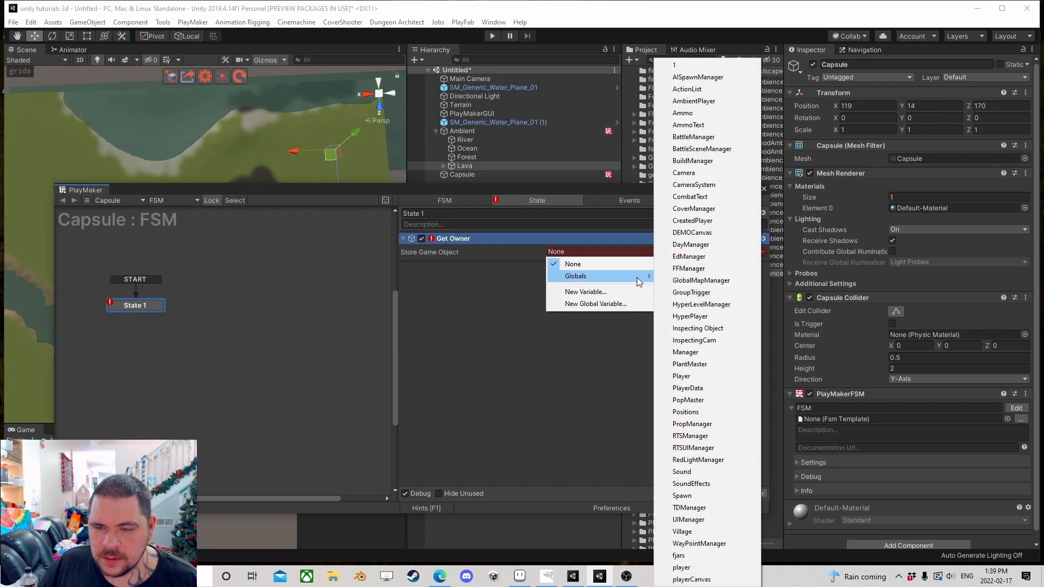
click(694, 101)
click(765, 189)
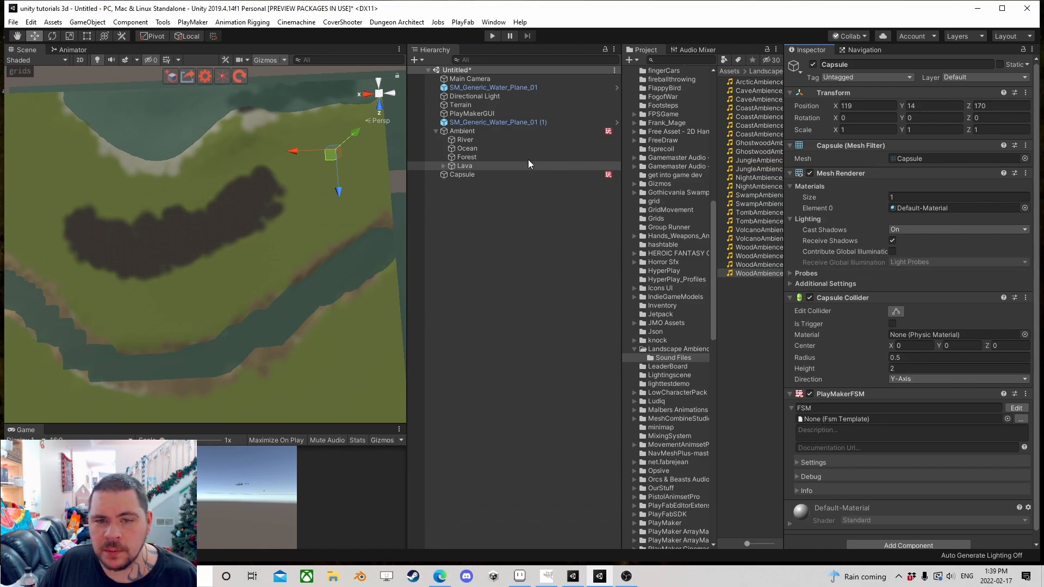
Step: Expose the LavaDB variable of the Ambient object's FSM as an input and close the FSM editor
click(458, 174)
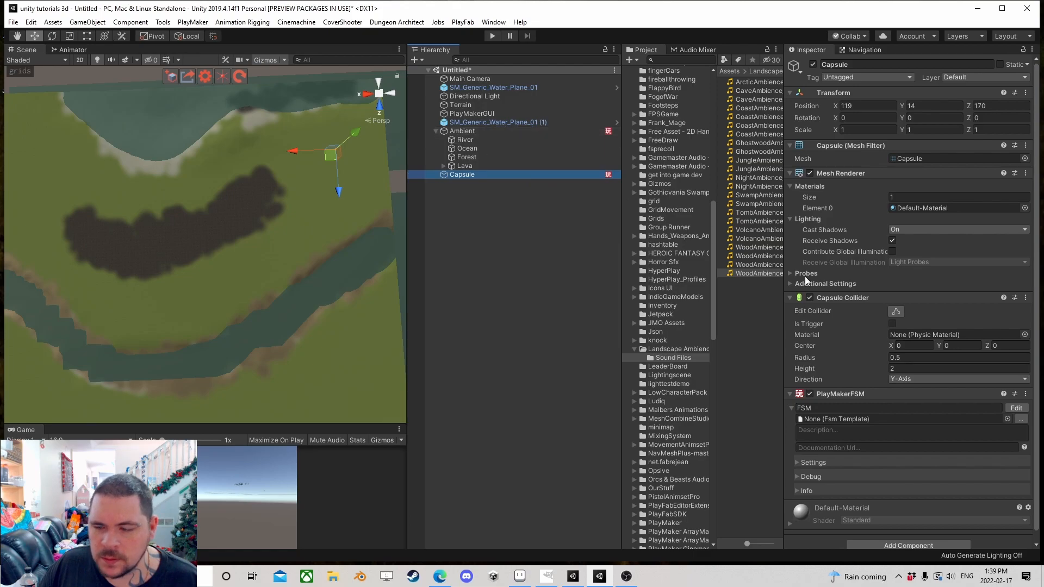
scroll(903, 383, down, 1)
click(467, 167)
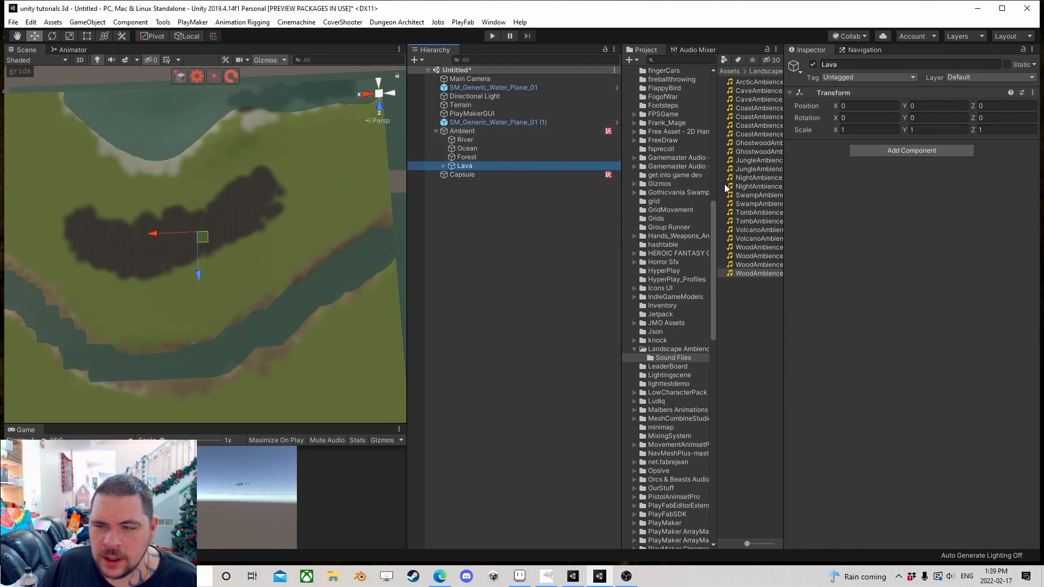
click(475, 129)
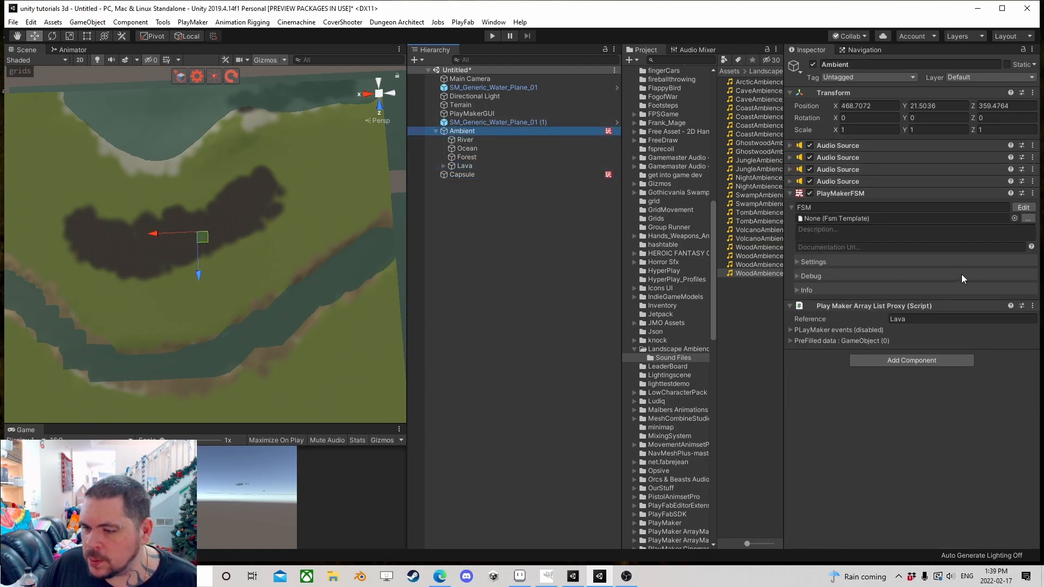
click(1024, 207)
click(722, 200)
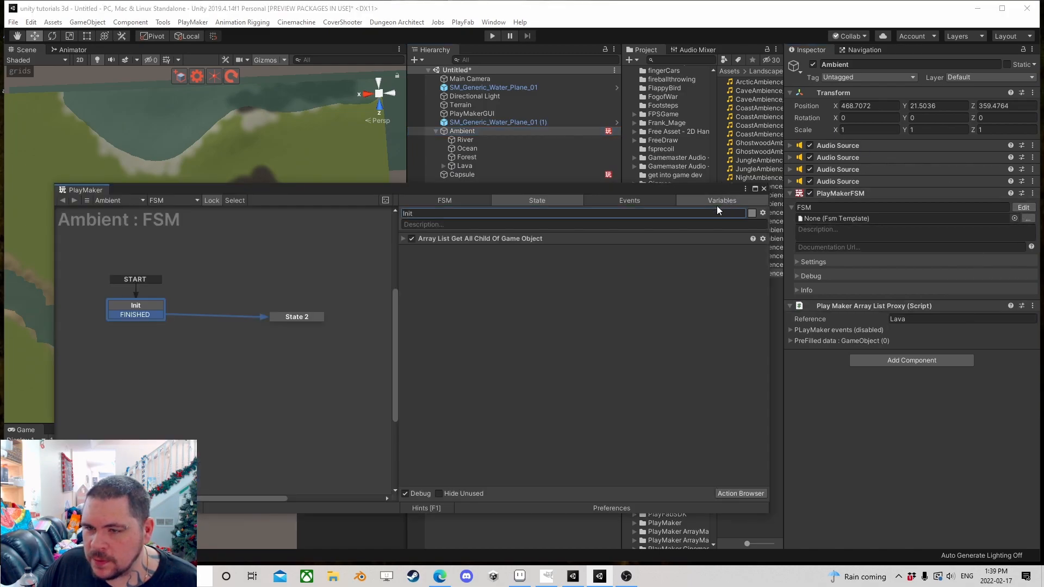
click(427, 261)
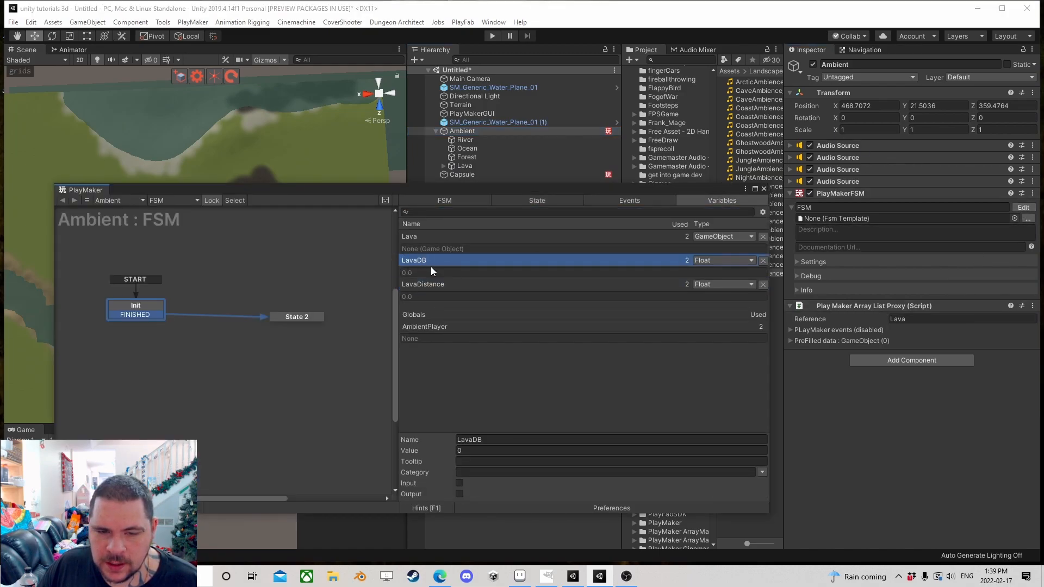
click(460, 483)
click(763, 189)
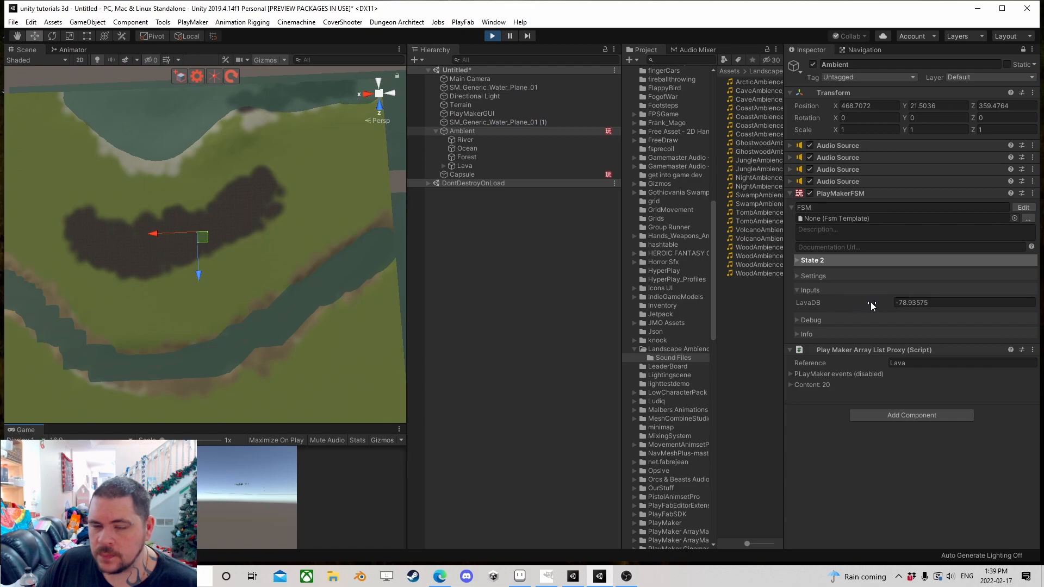
Step: In play mode, move the capsule around the lava area to check LavaDB and Get Distance in Ambient's State 2, and stop playing
click(467, 176)
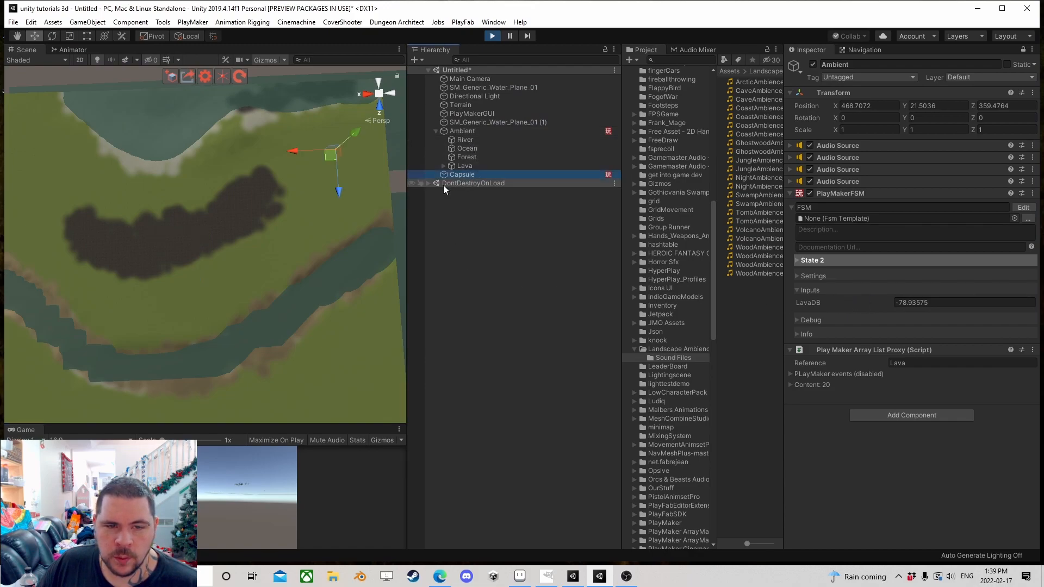
drag(330, 159, 242, 256)
key(alt+Tab)
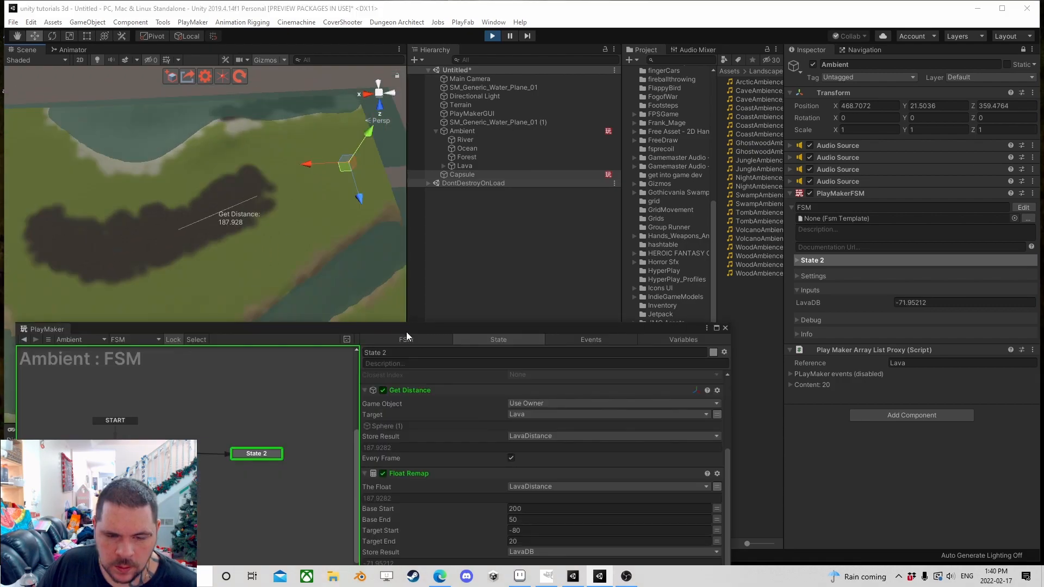
key(ctrl+p)
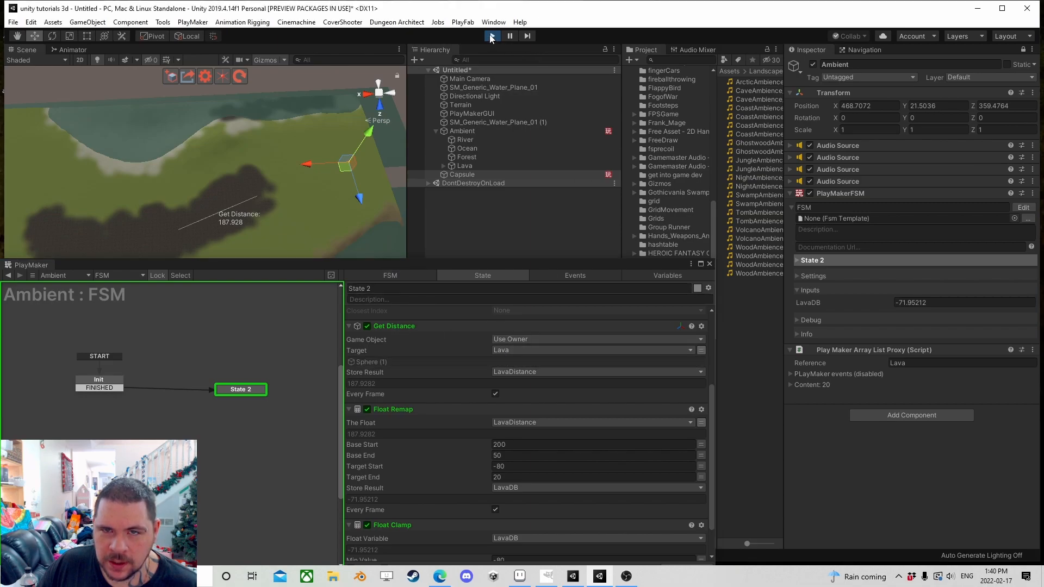
Step: Change Get Distance's Game Object in State 2 to a specified object, using the global variable AmbientPlayer
click(526, 340)
click(571, 363)
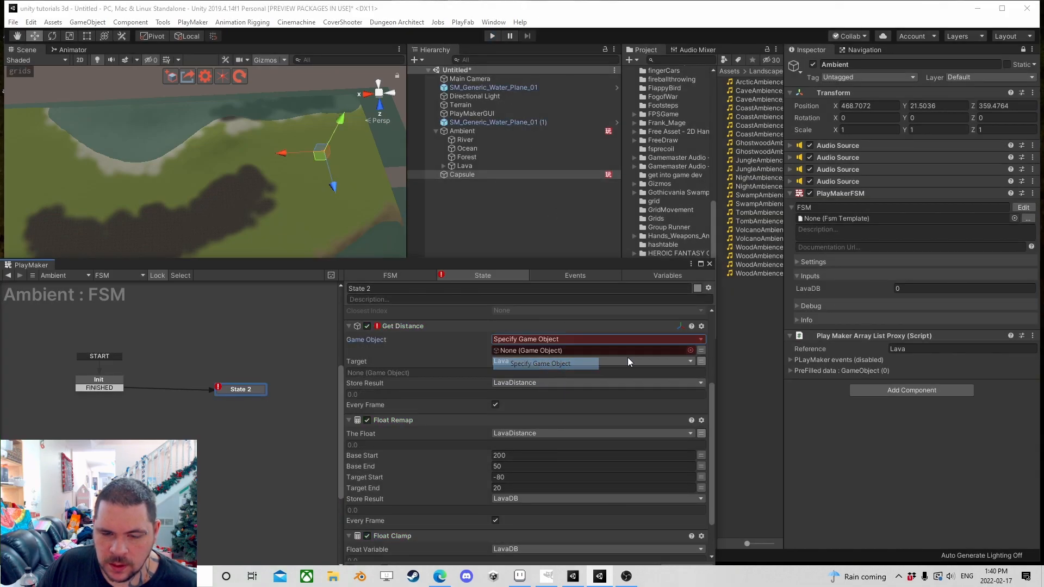
click(701, 350)
click(624, 351)
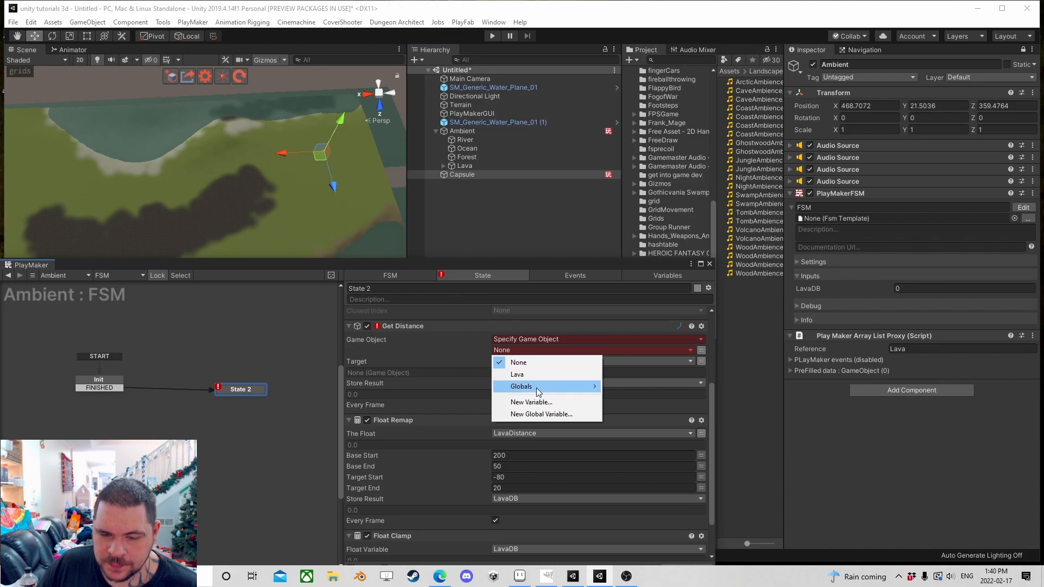
mouse_move(536, 388)
click(663, 102)
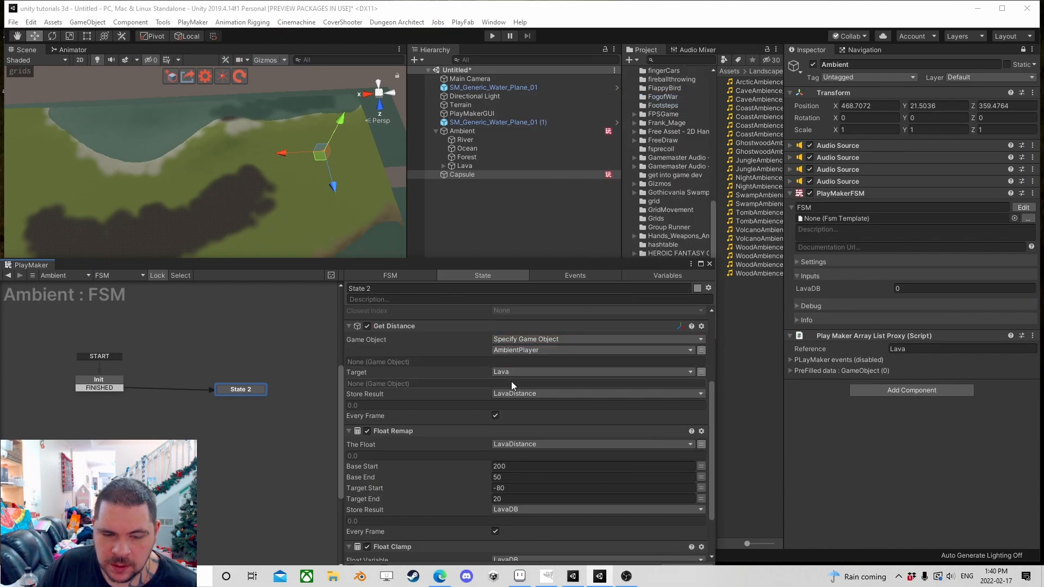
Step: Play the scene again, move the capsule toward the lava to check the distance and LavaDB values, and stop playing
scroll(511, 381, up, 3)
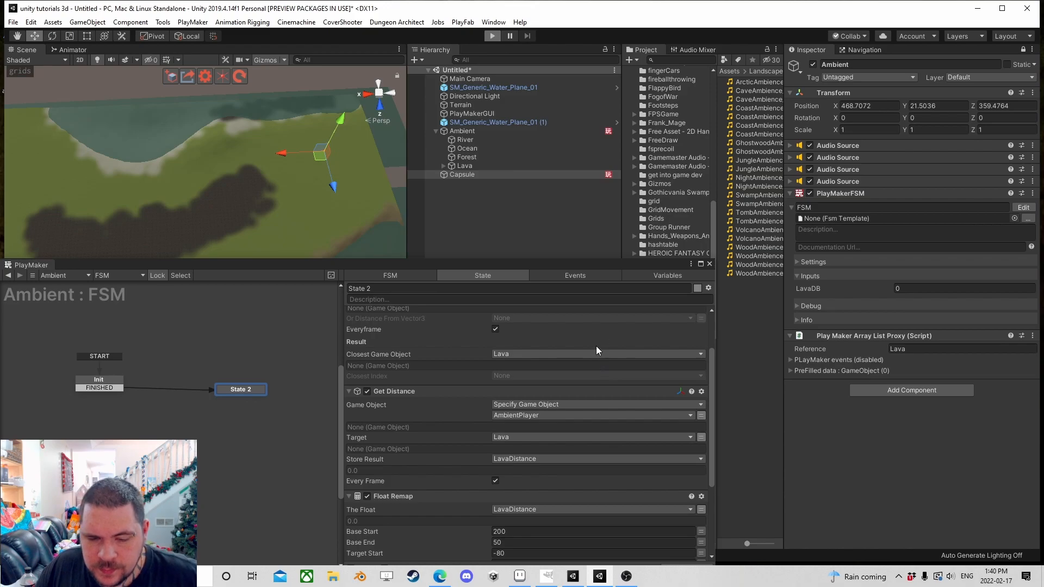
key(ctrl+p)
scroll(569, 352, down, 3)
drag(324, 162, 283, 160)
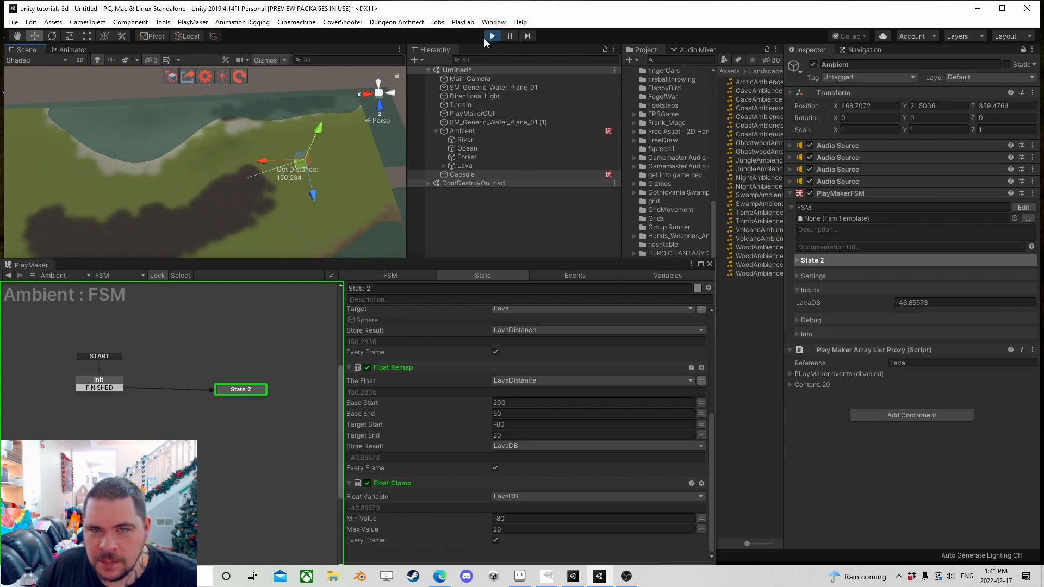
click(486, 37)
Step: Add a Set Audio Mixer Levels action from the Brokn category below Float Clamp in State 2
drag(513, 266, 254, 63)
click(424, 366)
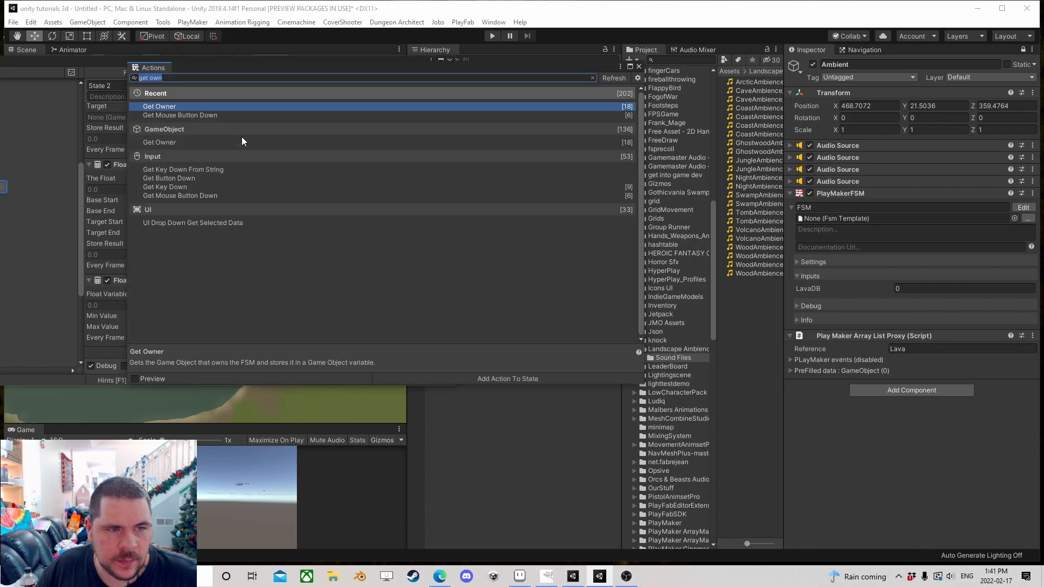
key(BackSpace)
scroll(200, 178, down, 5)
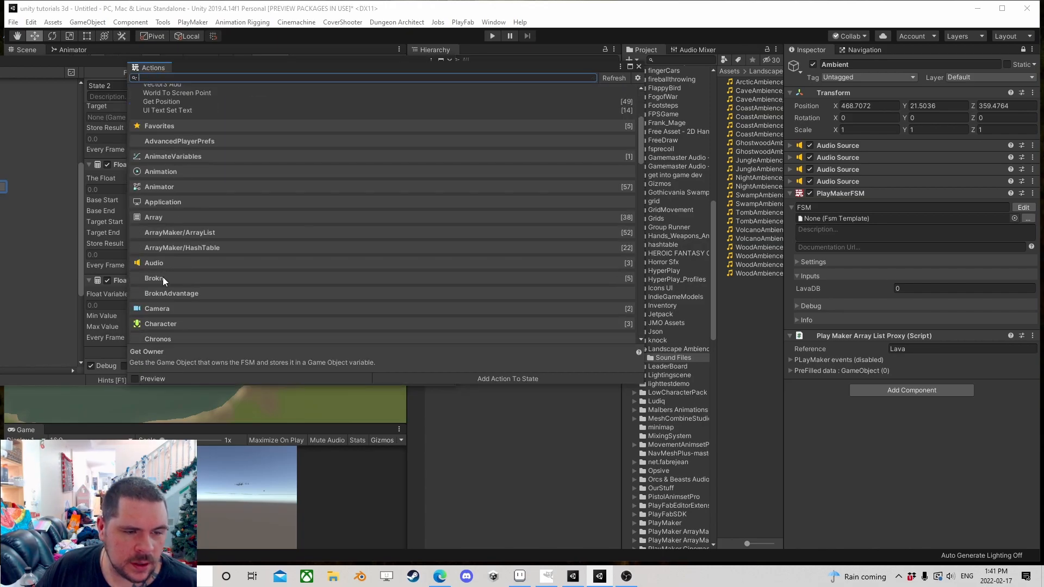
click(162, 279)
click(178, 279)
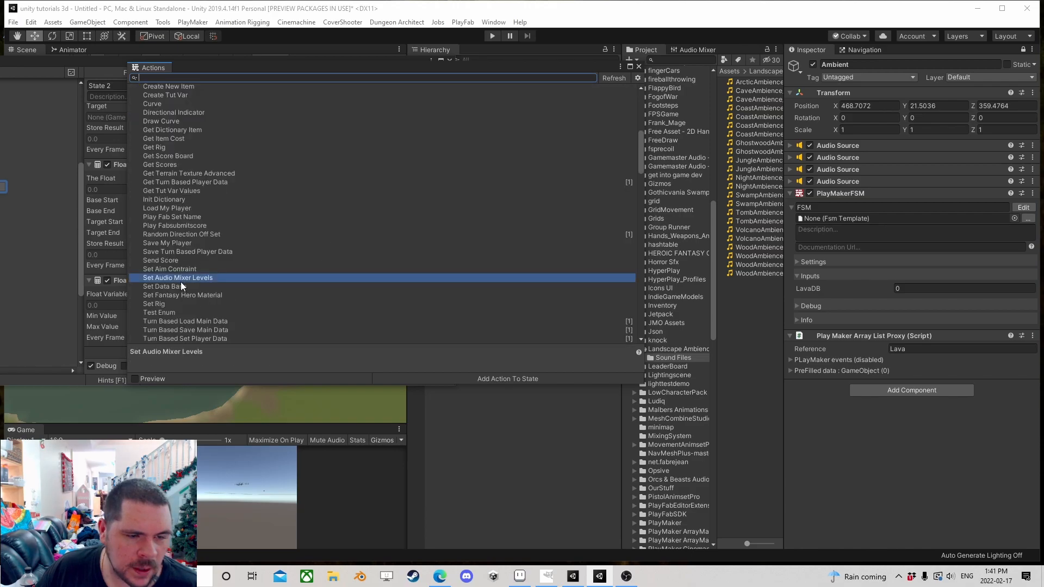
double_click(184, 280)
click(639, 66)
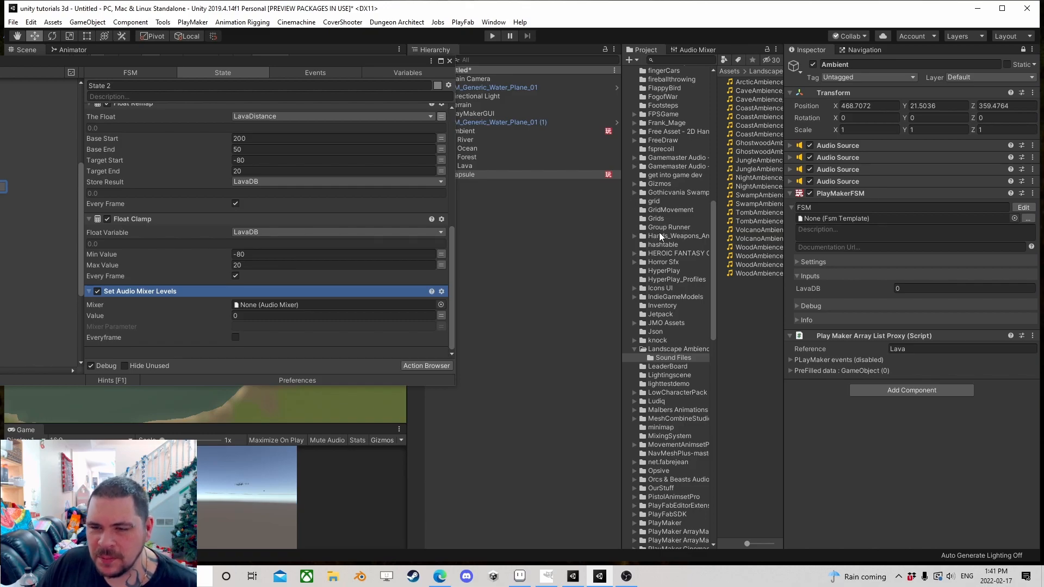
Step: Assign the Ambient mixer from the MixingSystem folder to Set Audio Mixer Levels and enable Everyframe
click(663, 349)
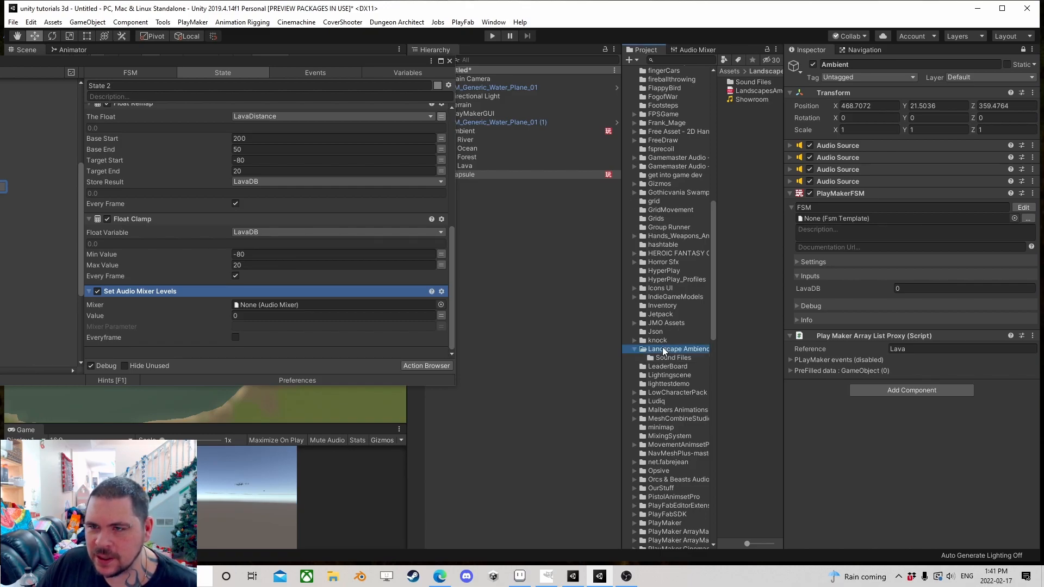
scroll(637, 322, up, 10)
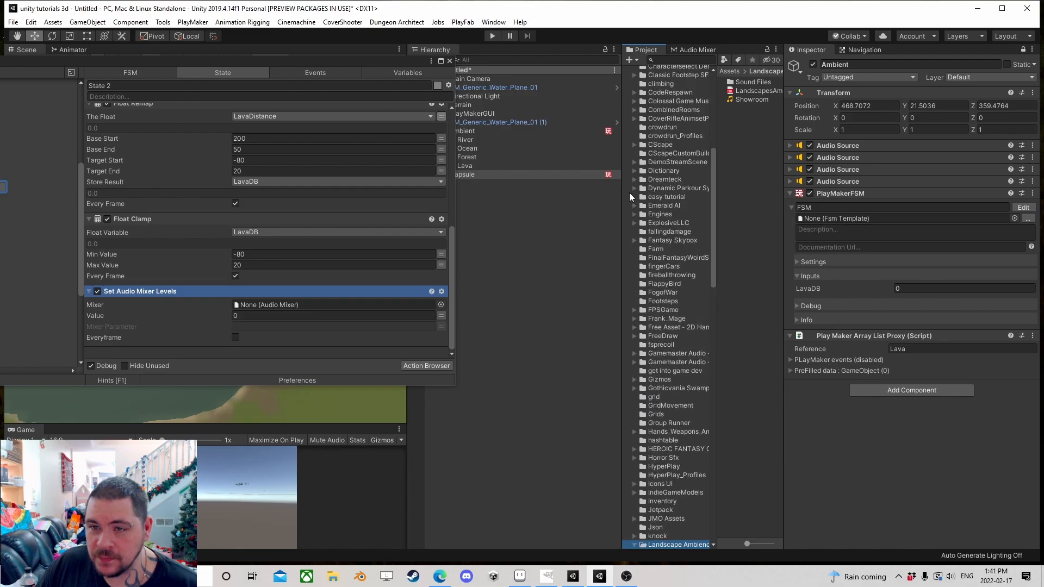
scroll(669, 299, down, 8)
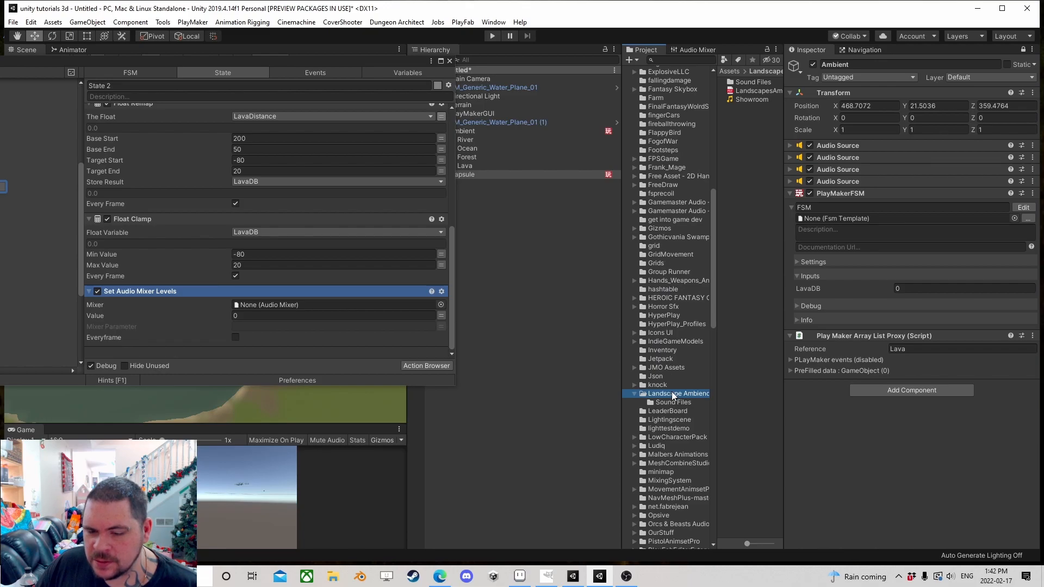
scroll(669, 386, down, 8)
click(669, 285)
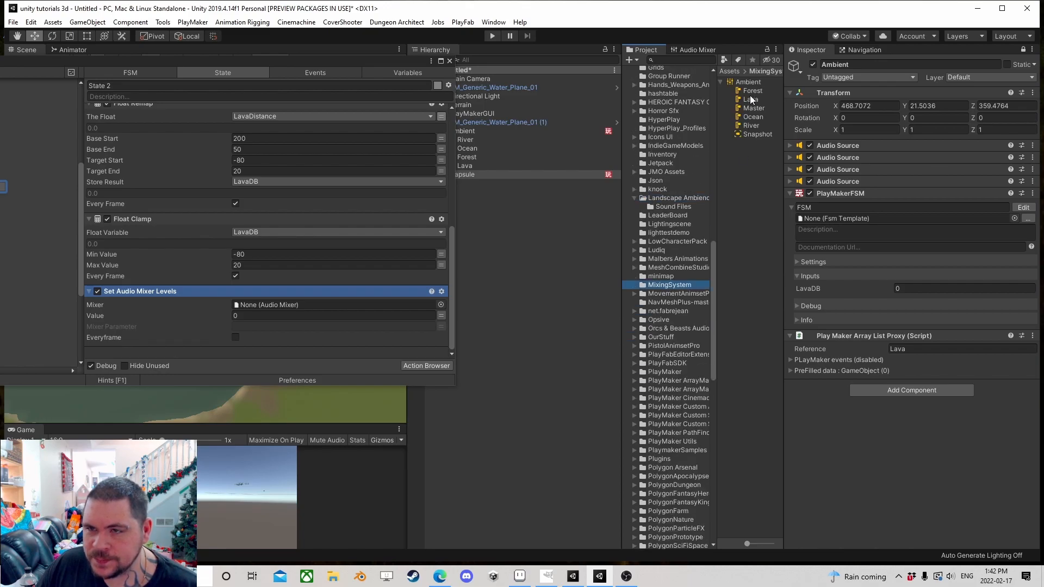
drag(753, 87, 270, 303)
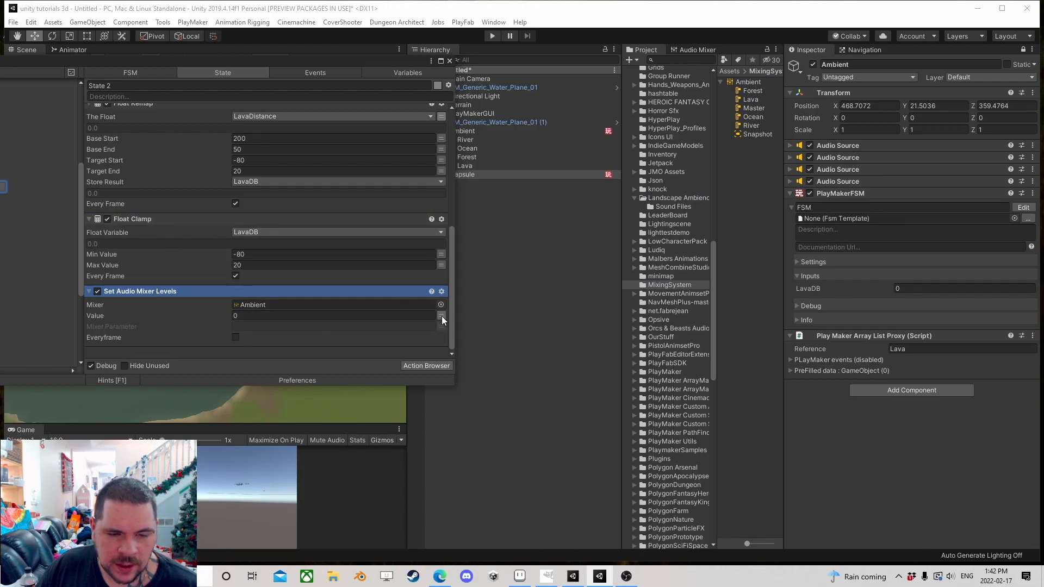
click(236, 338)
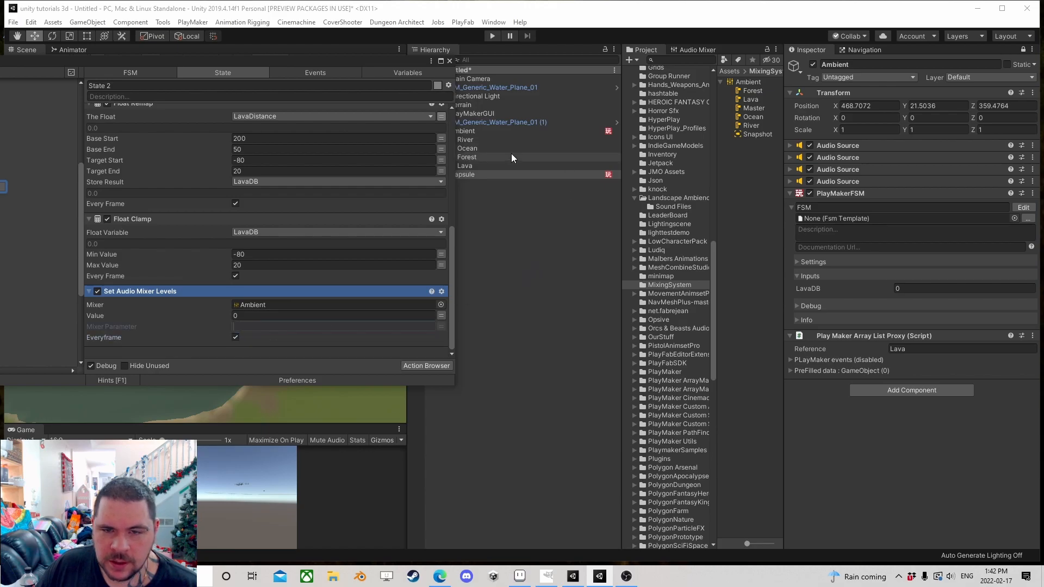
Step: Open the Ambient mixer in the Audio Mixer and widen the view to show its groups and exposed parameters
drag(401, 63, 360, 89)
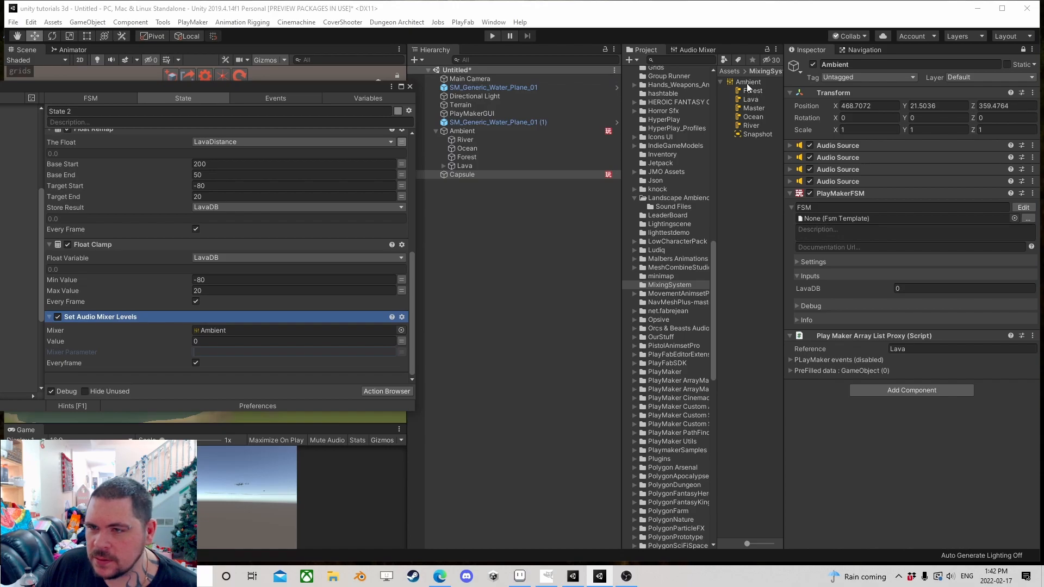
double_click(749, 84)
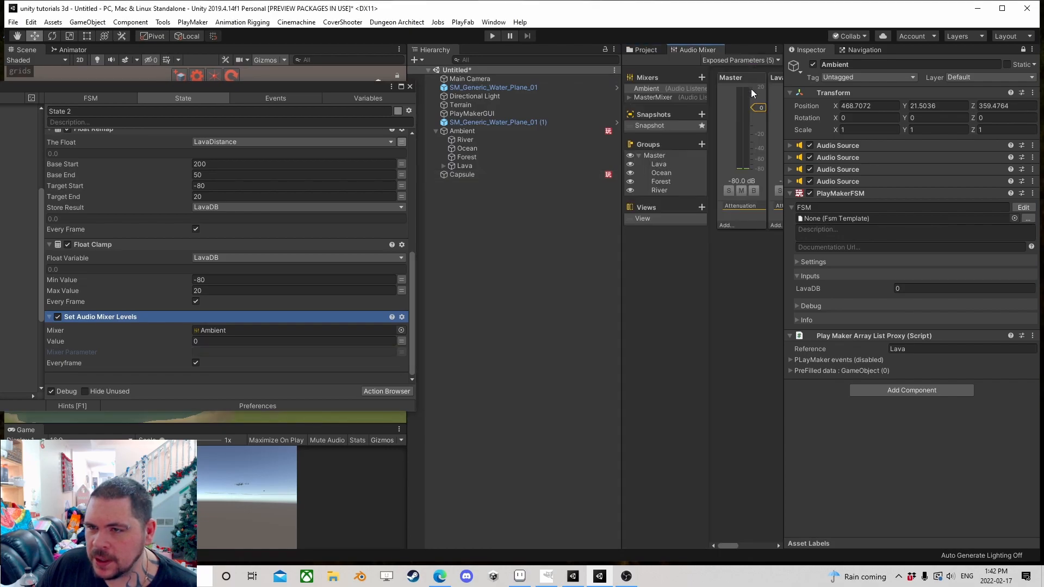
click(790, 182)
drag(785, 218, 890, 217)
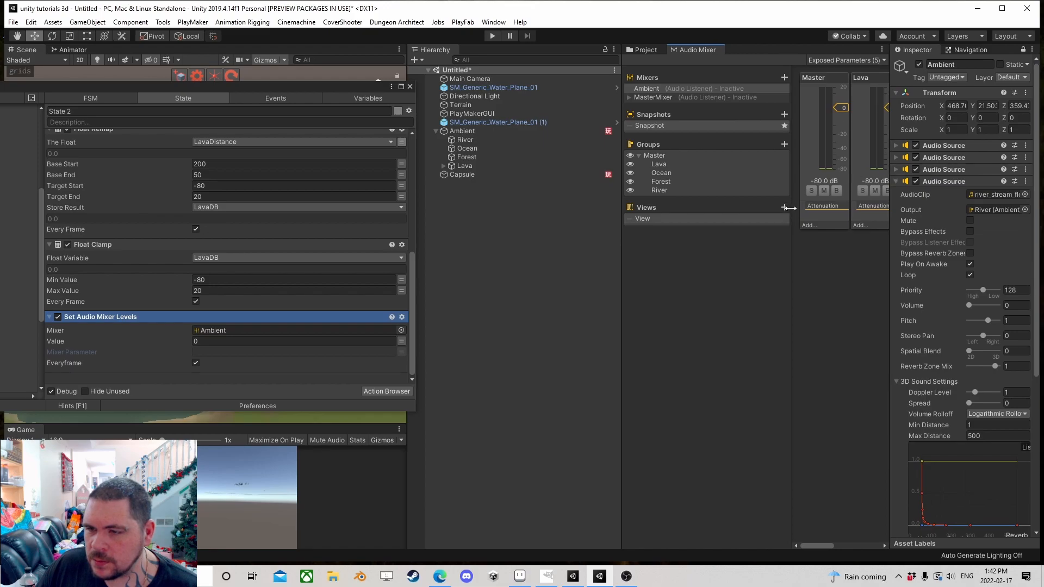
Step: Review the Ambient mixer's exposed parameters and enter LavaVolume as the Mixer Parameter of Set Audio Mixer Levels
drag(789, 209, 624, 210)
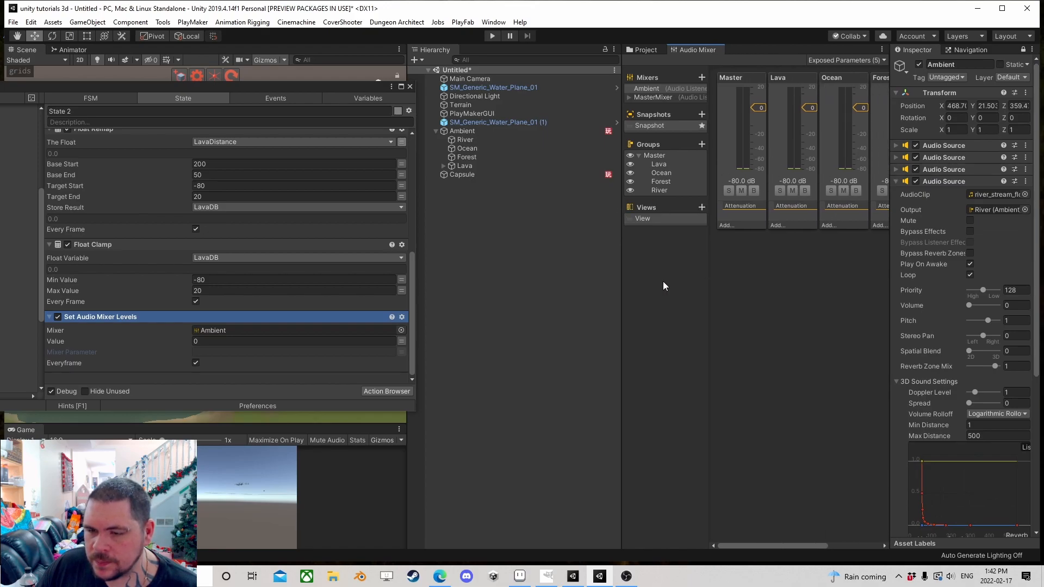
drag(620, 287, 494, 292)
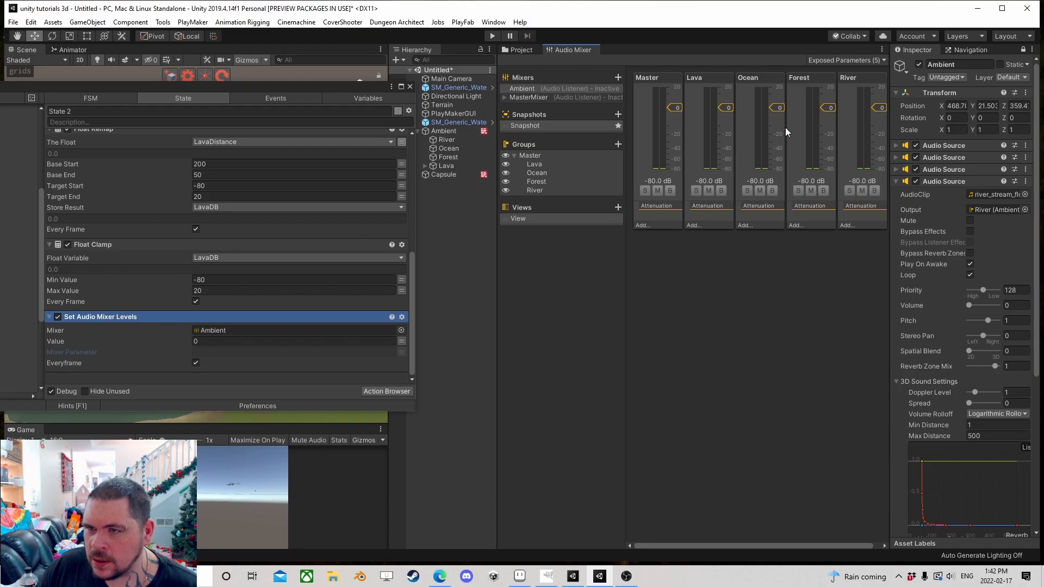
click(702, 82)
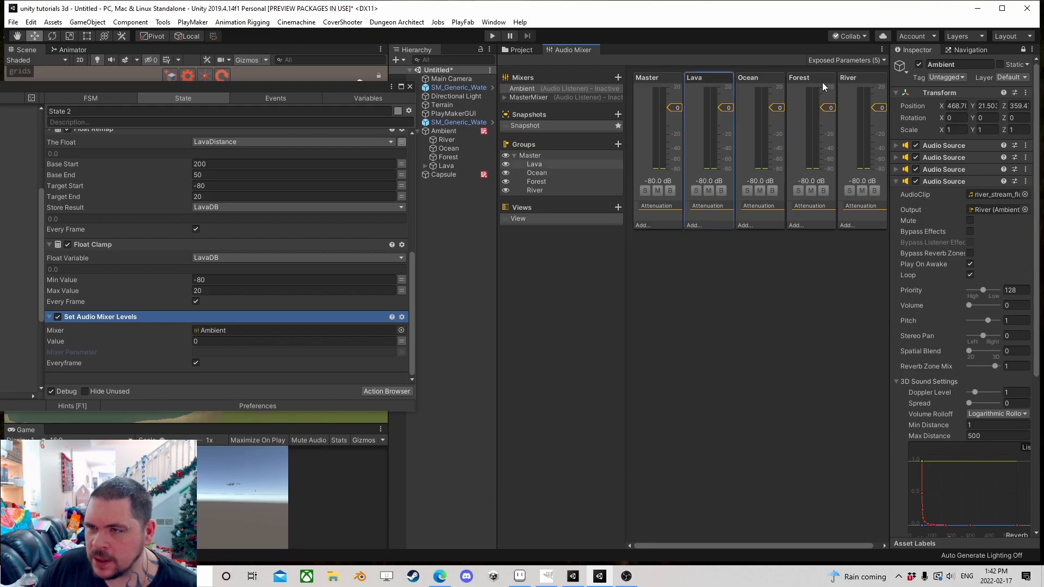
click(859, 60)
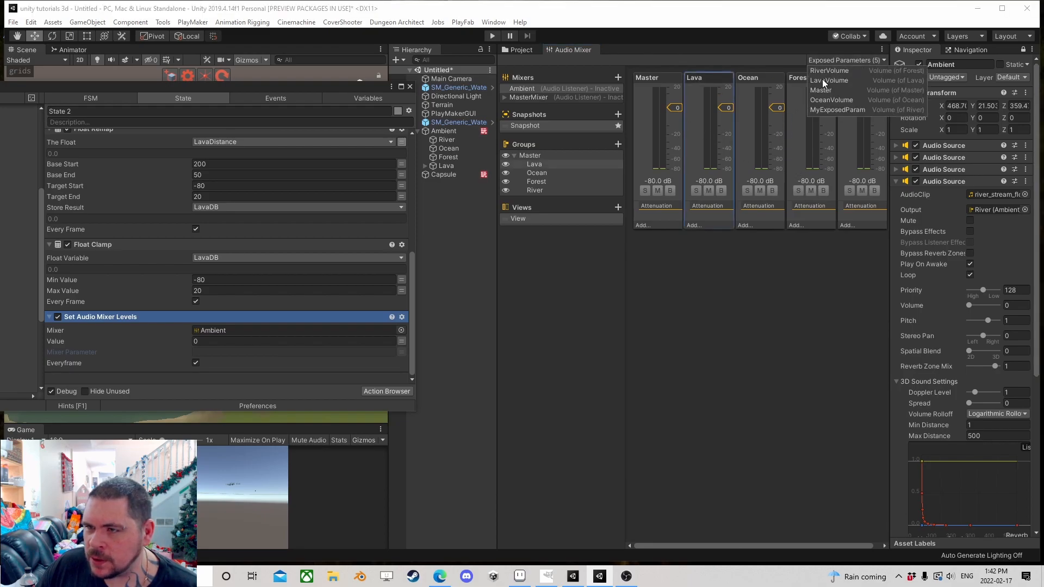
click(211, 351)
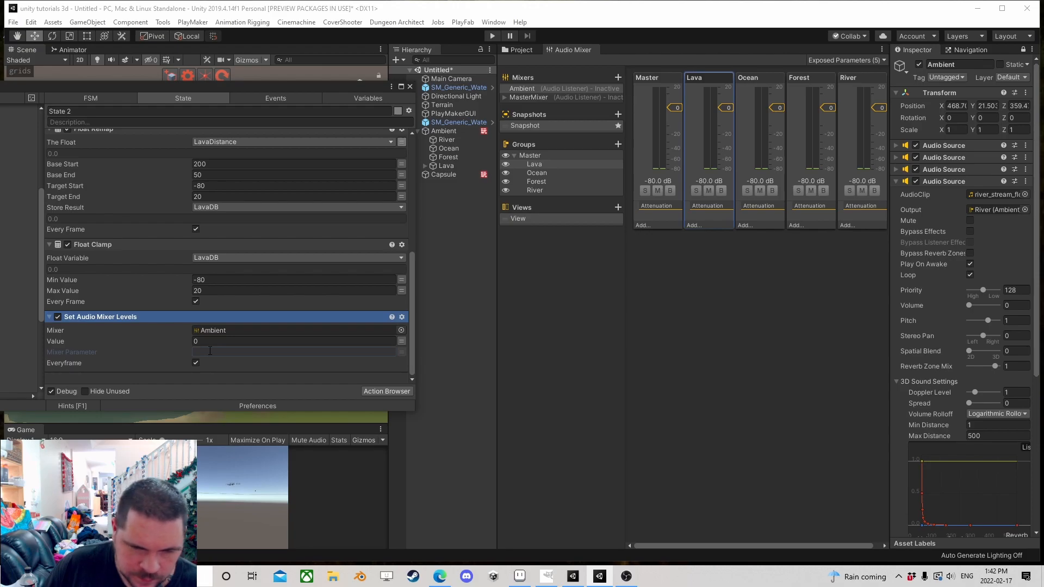
click(211, 350)
text(LavaVolume)
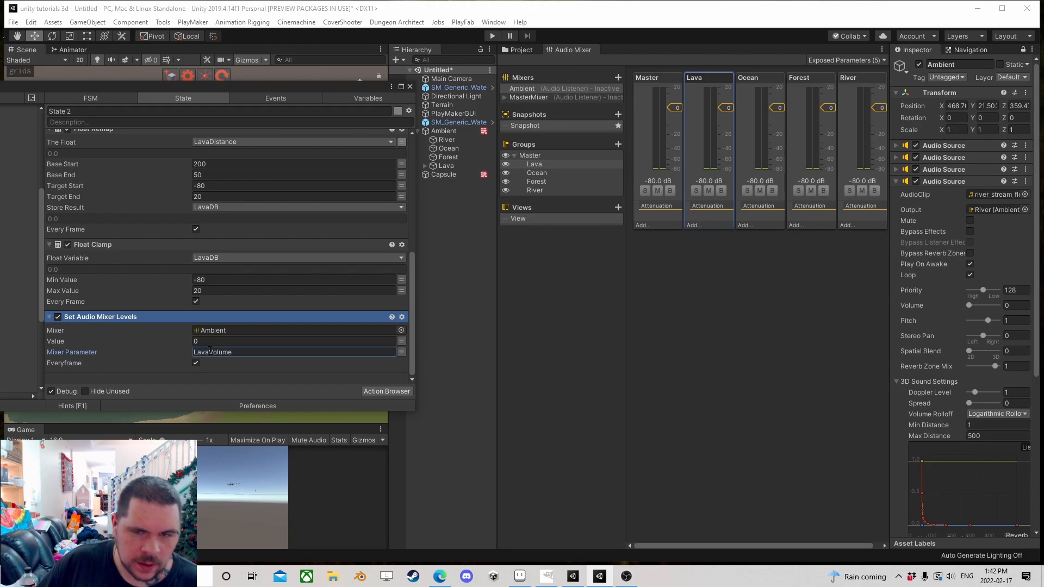
Step: Link the Value of Set Audio Mixer Levels to the LavaDB variable
drag(355, 91, 334, 76)
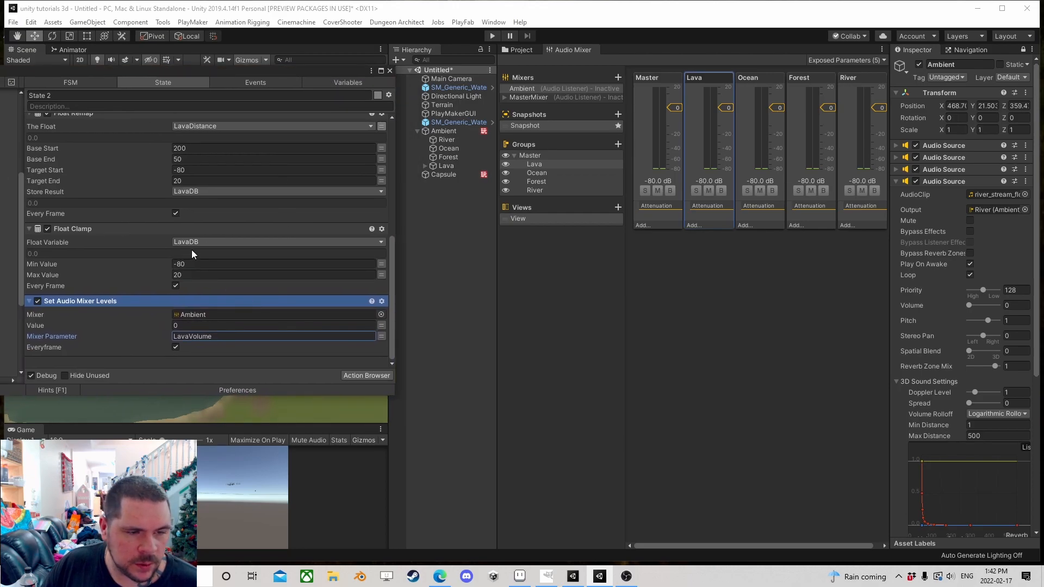
click(381, 326)
click(342, 325)
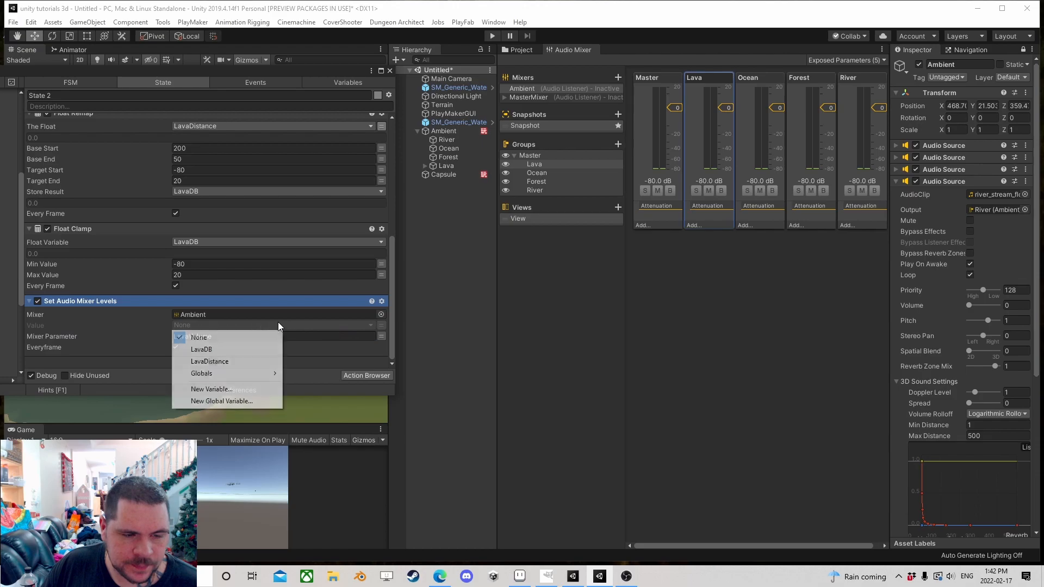
click(227, 350)
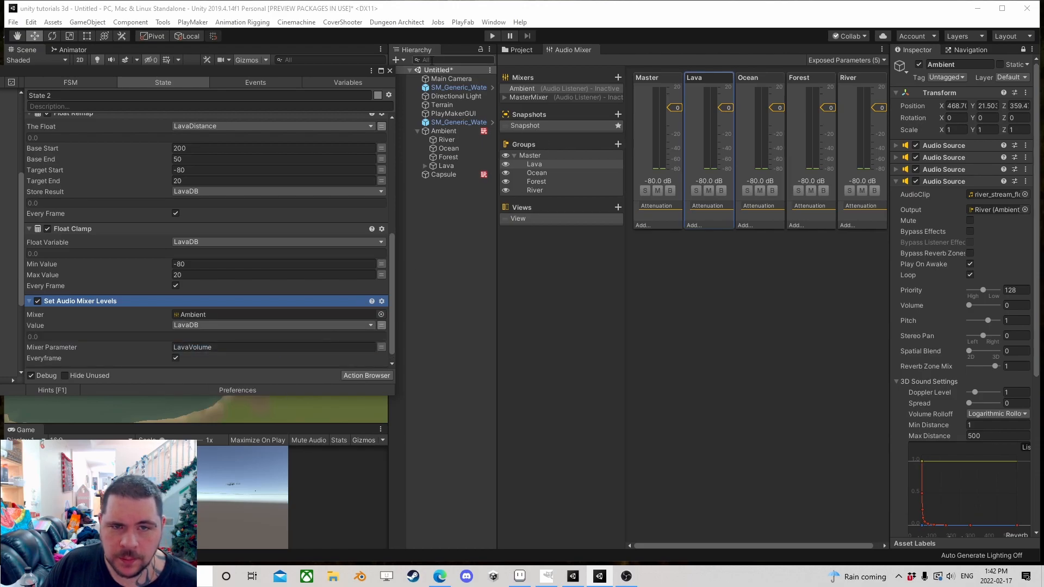
Step: Play the scene and move the capsule toward the lava to check the Lava group's level in the mixer
drag(337, 80, 350, 268)
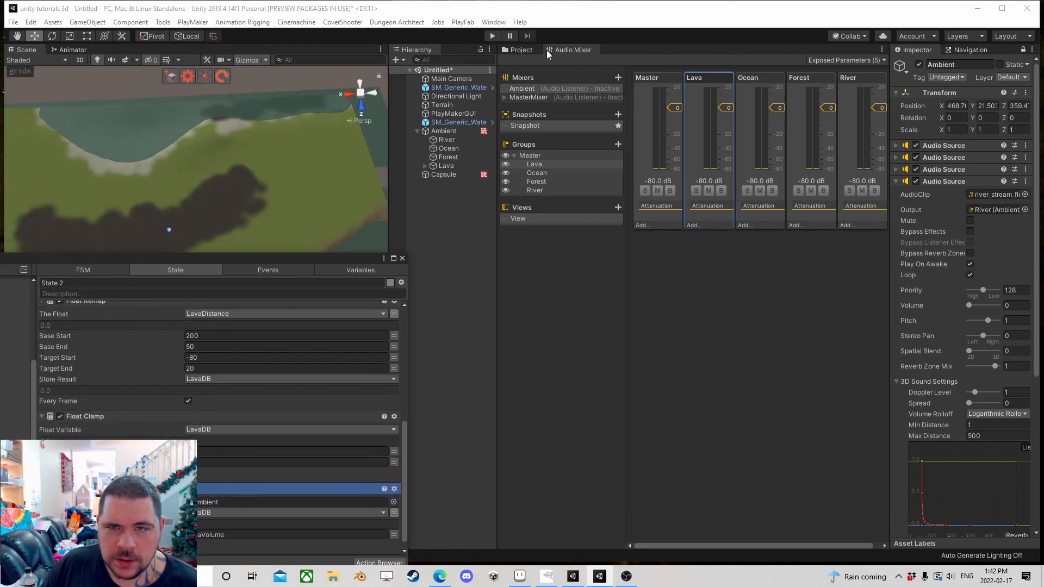
click(495, 39)
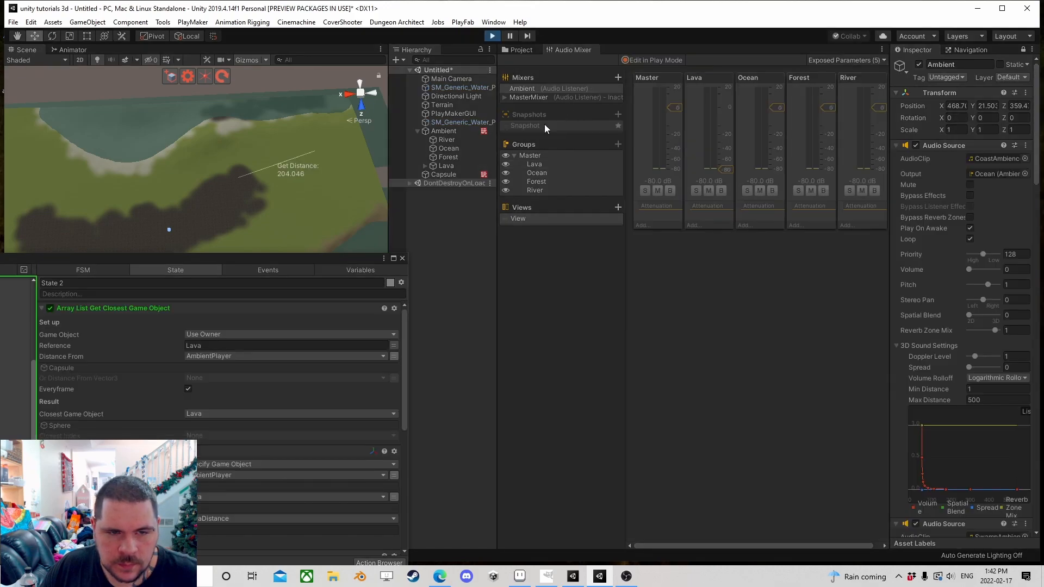
click(458, 175)
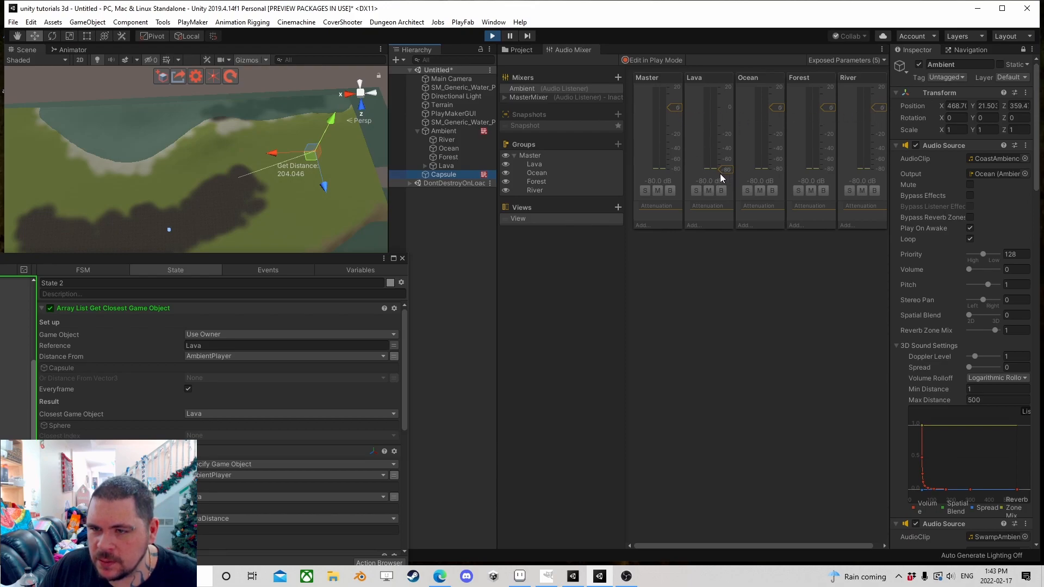
drag(311, 163, 284, 169)
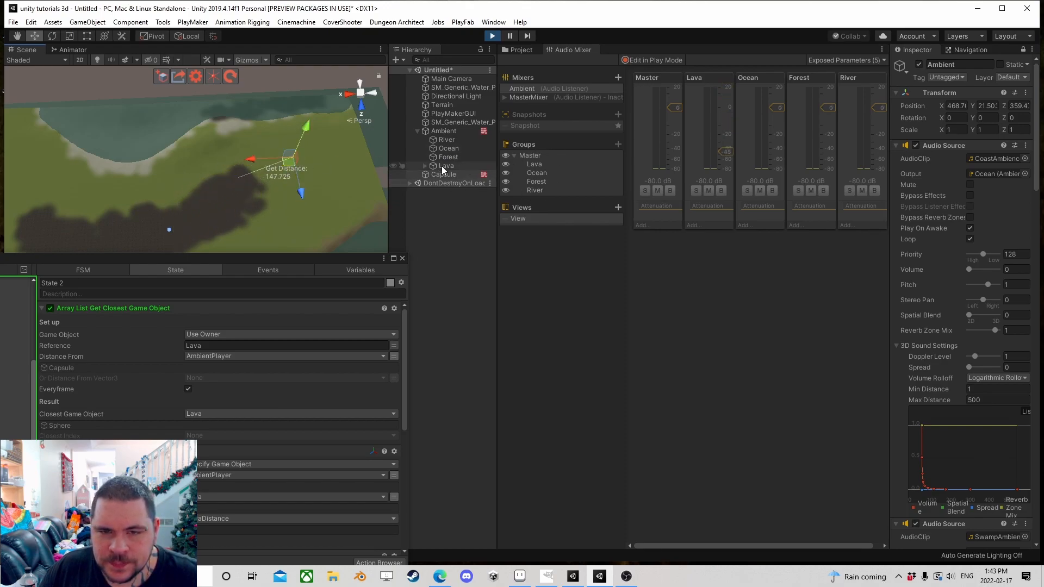
Step: Unlock the Inspector on Ambient, set the volume of the audio source routed to Lava to 1, and collapse the audio sources
click(441, 131)
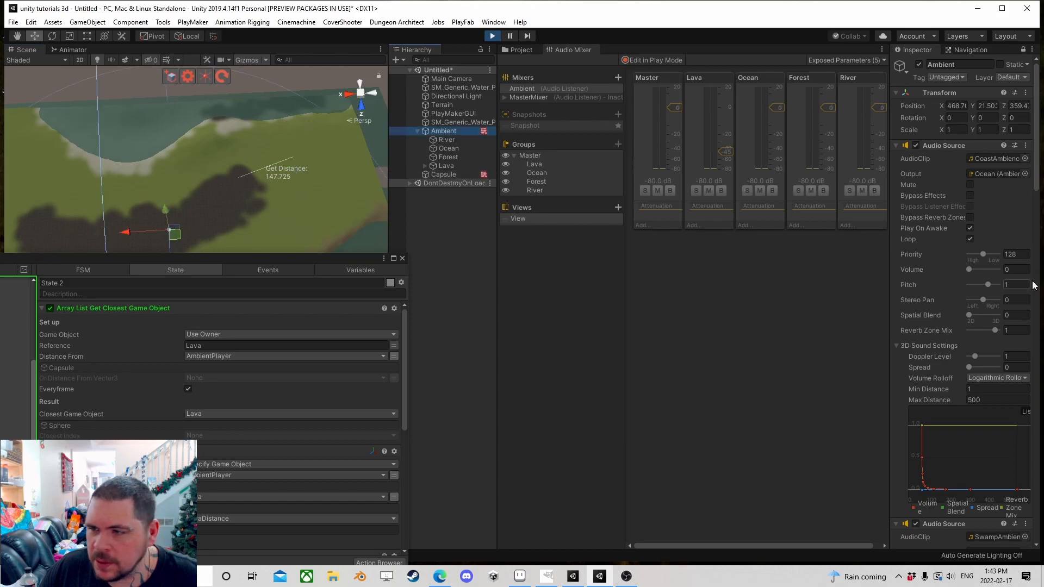
click(1024, 51)
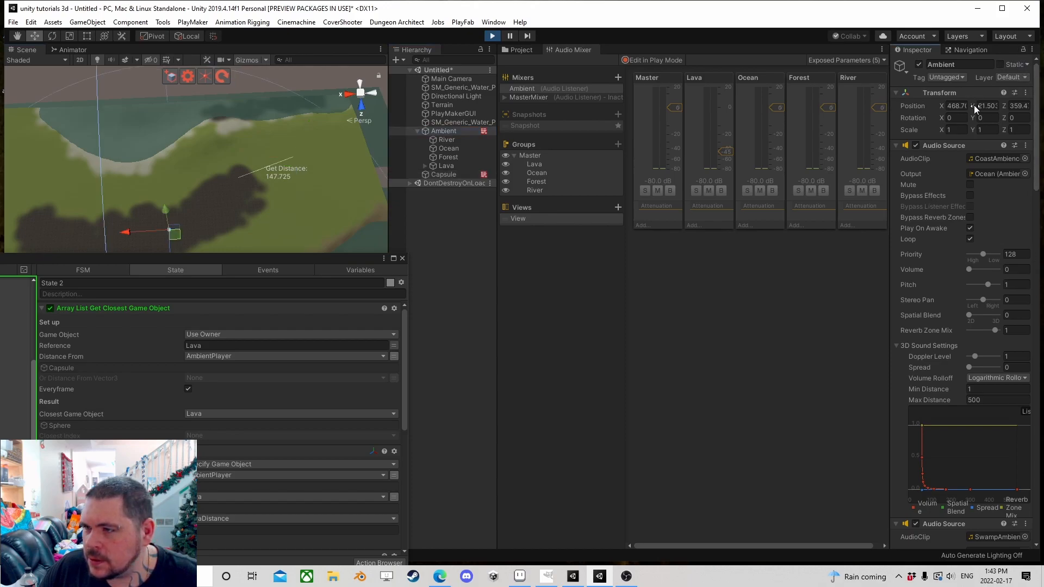
drag(969, 269, 939, 273)
click(896, 147)
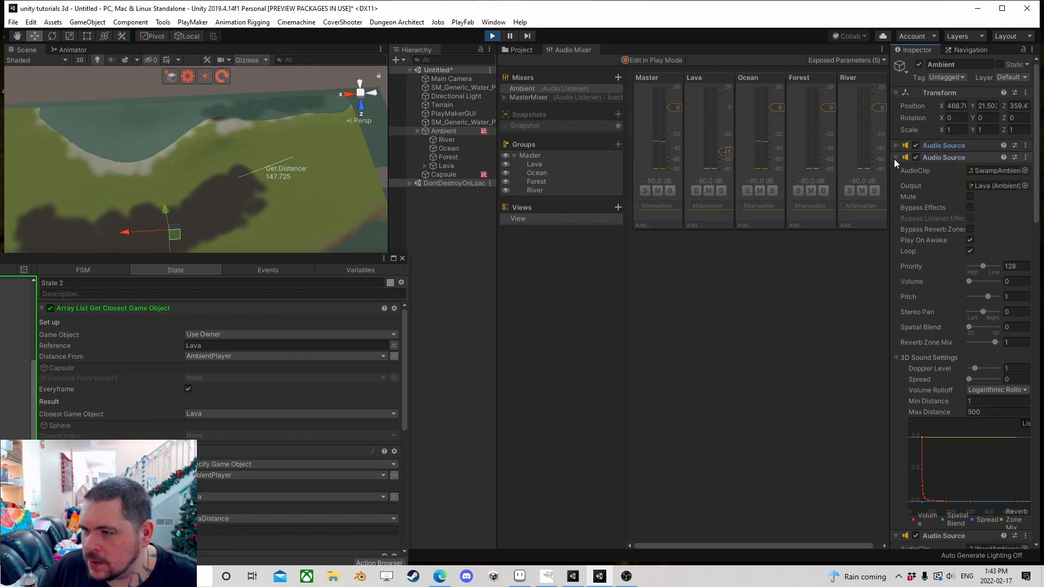
drag(969, 280, 999, 281)
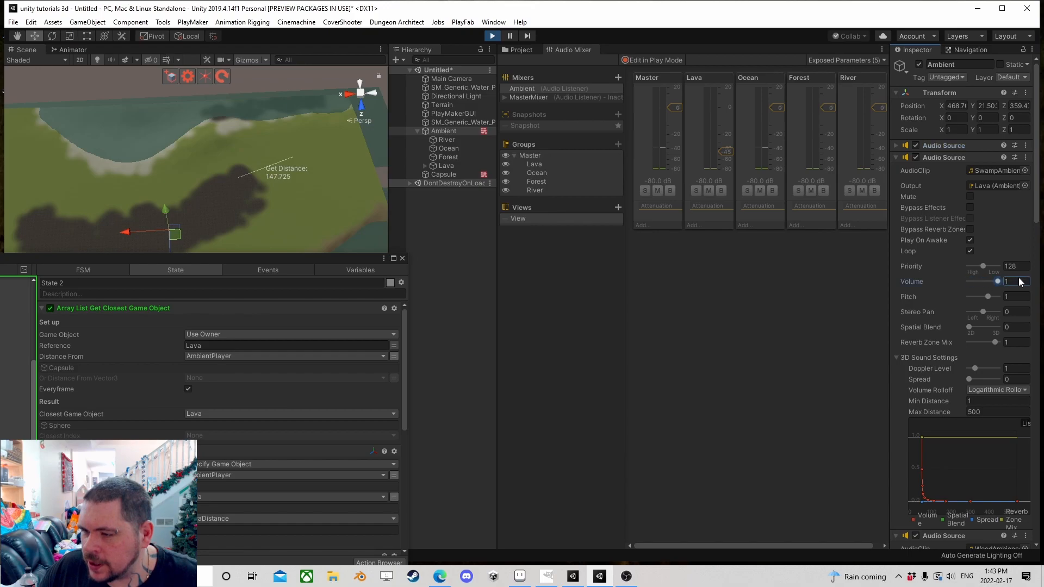
click(896, 158)
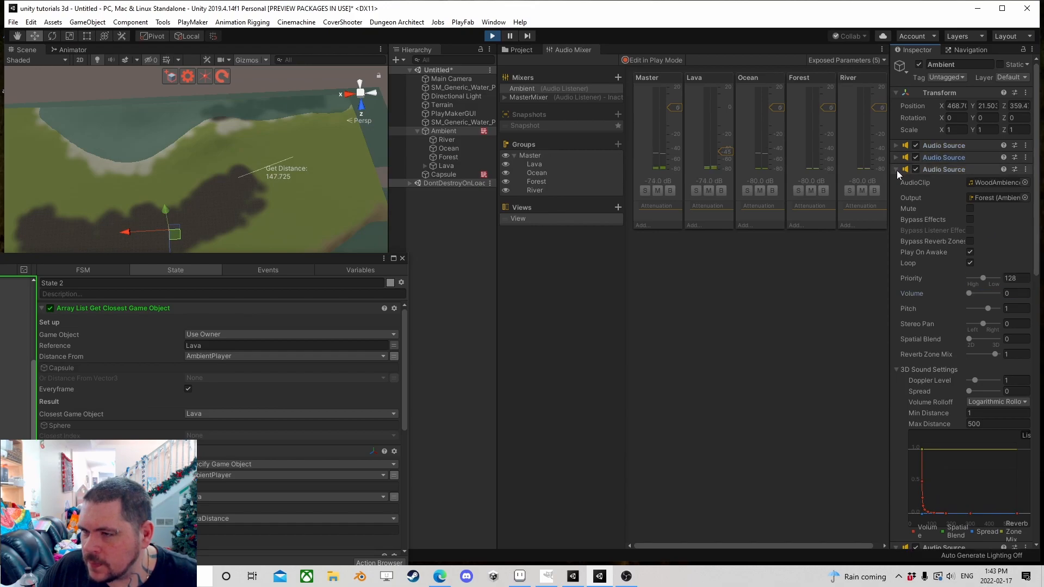
click(897, 169)
click(897, 182)
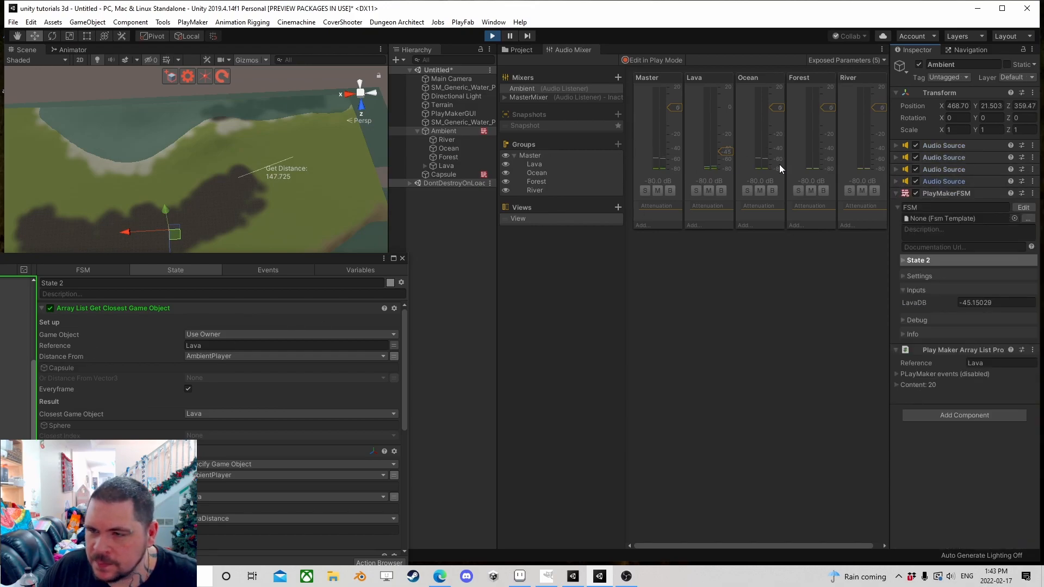
Step: Raise the system speaker volume to 99 and move the capsule closer to the lava to hear its sound
drag(311, 252, 507, 259)
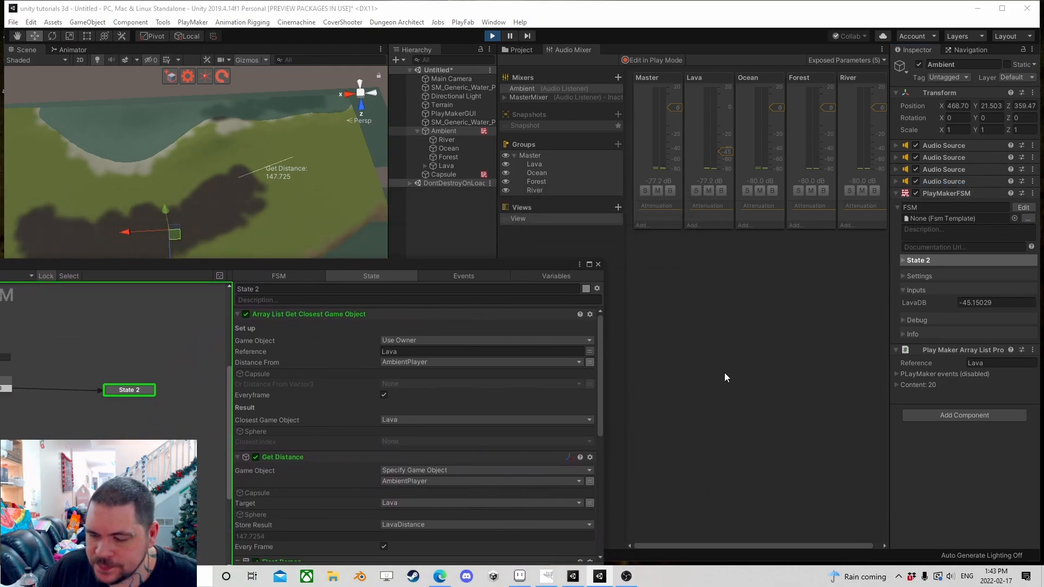
click(950, 577)
drag(924, 547, 1008, 549)
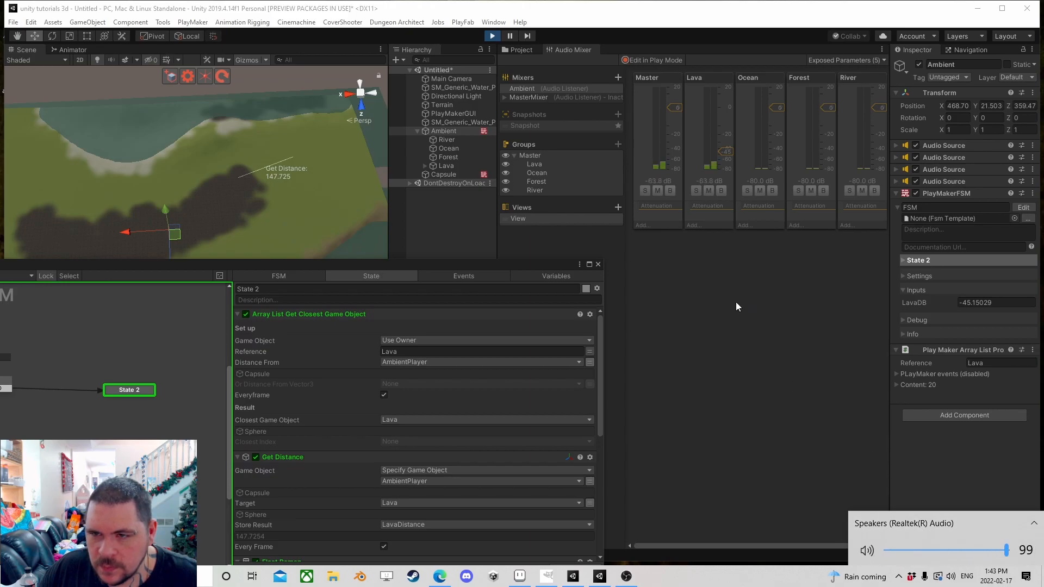
click(450, 174)
drag(300, 170, 191, 170)
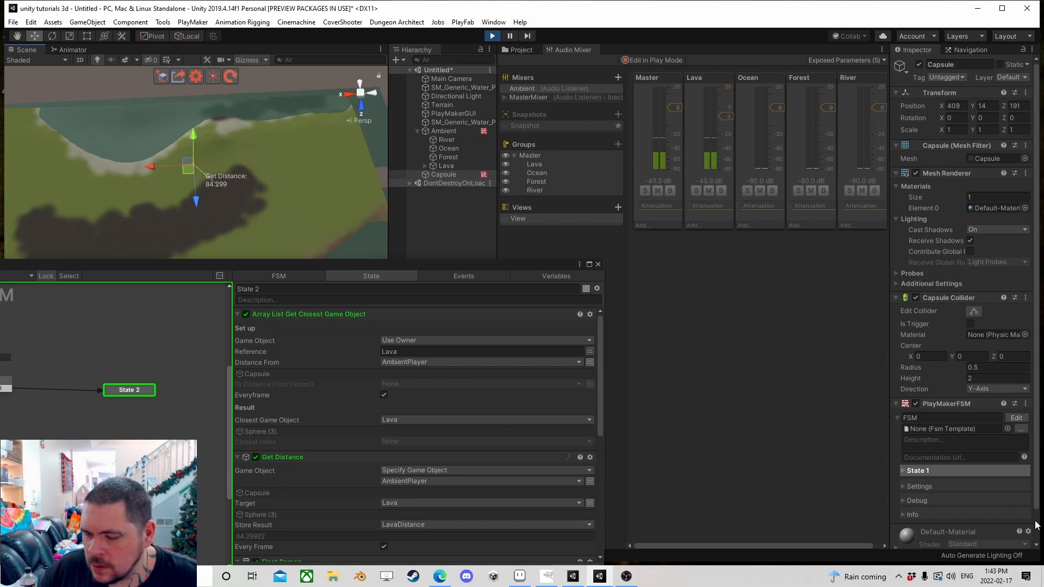
Step: Move the capsule into the lava area to test its loudness, reducing the system speaker volume to 24
click(951, 581)
scroll(936, 551, down, 4)
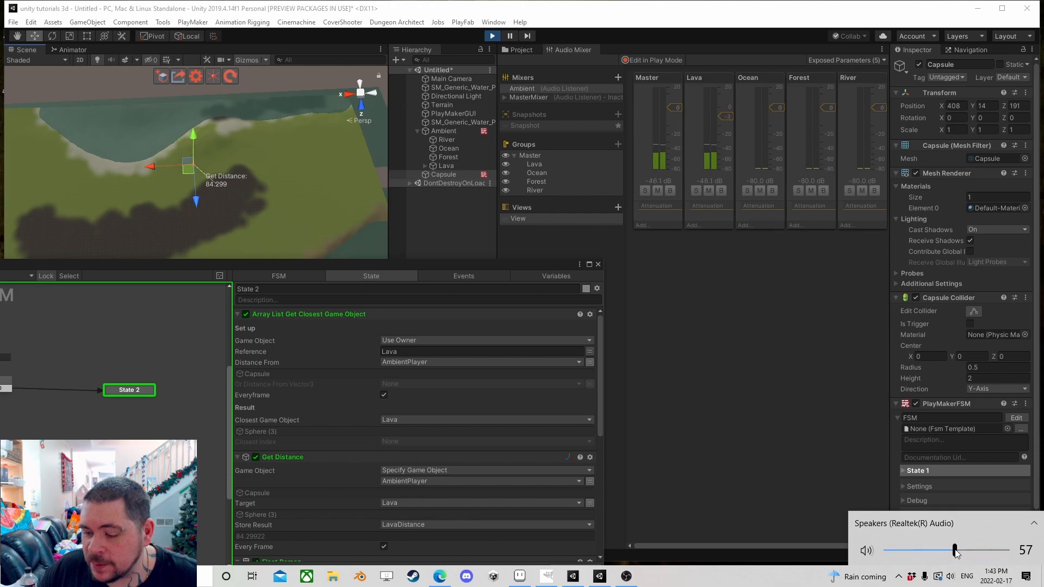
click(444, 173)
drag(187, 174, 214, 208)
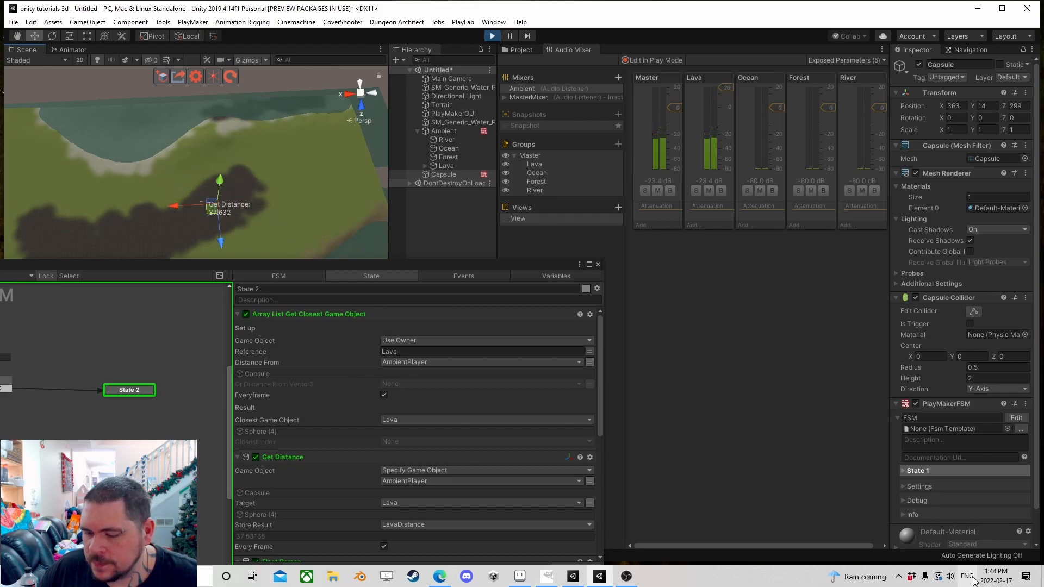
click(950, 577)
drag(925, 551, 915, 552)
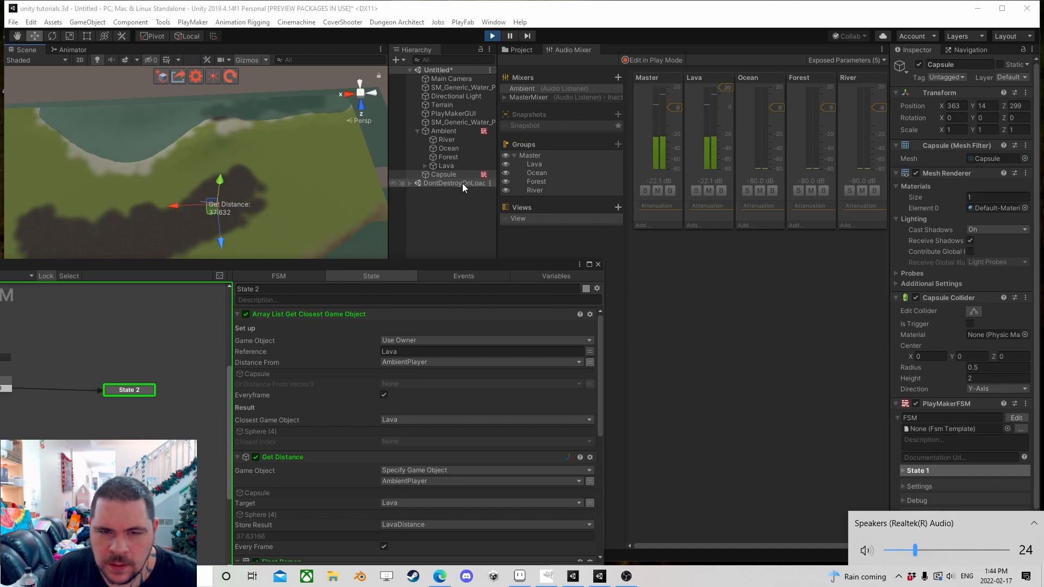
Step: Move the capsule along the lava and away from it to test the volume fade, and stop playing
click(430, 174)
drag(214, 207, 113, 247)
middle_drag(134, 228, 207, 213)
drag(208, 214, 156, 181)
drag(198, 207, 374, 134)
click(498, 37)
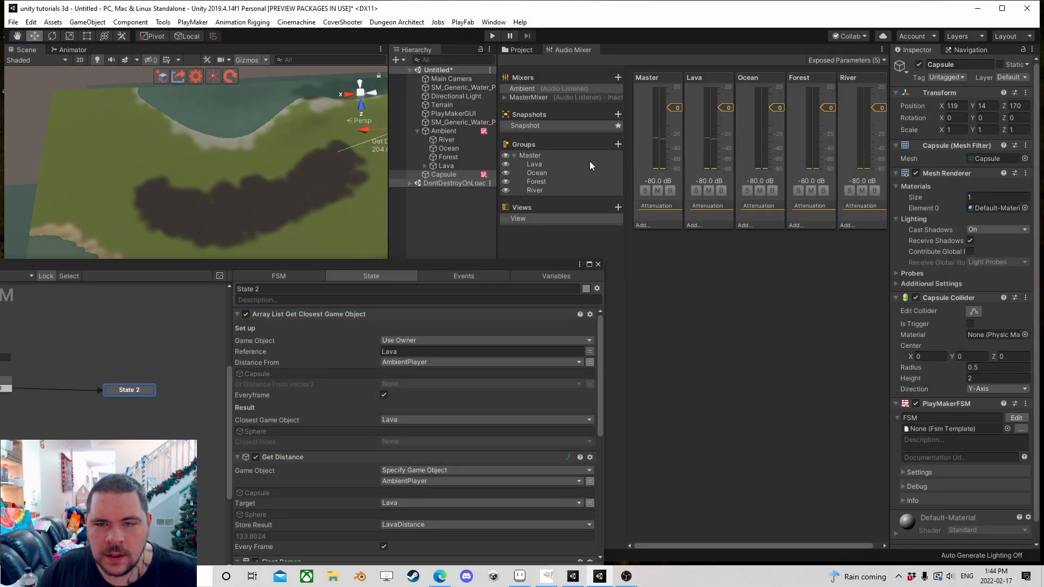
Step: Close the PlayMaker editor and create a 3D Sphere as a child of Ocean
drag(528, 266, 576, 122)
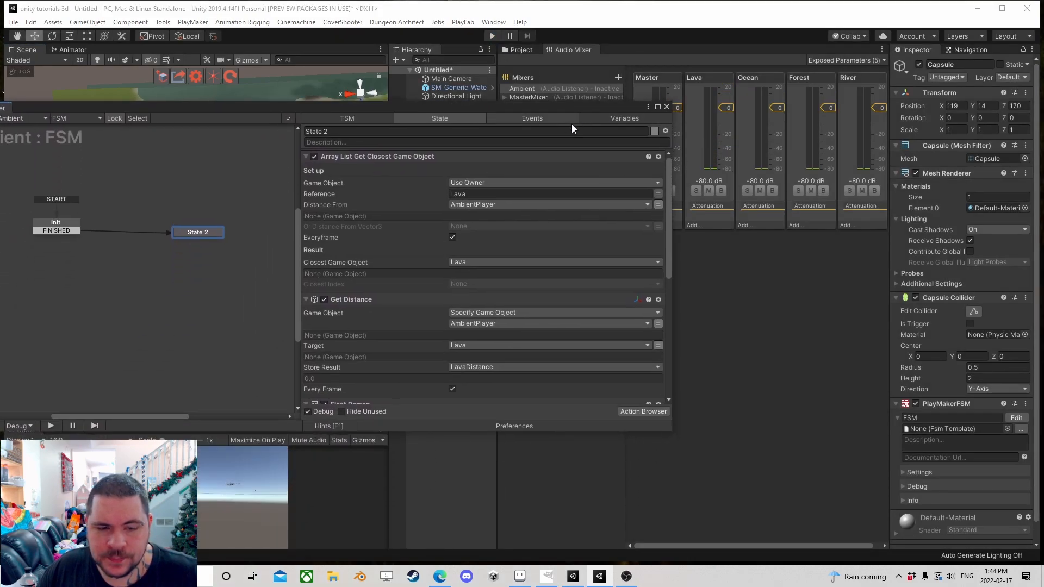
click(667, 107)
click(444, 165)
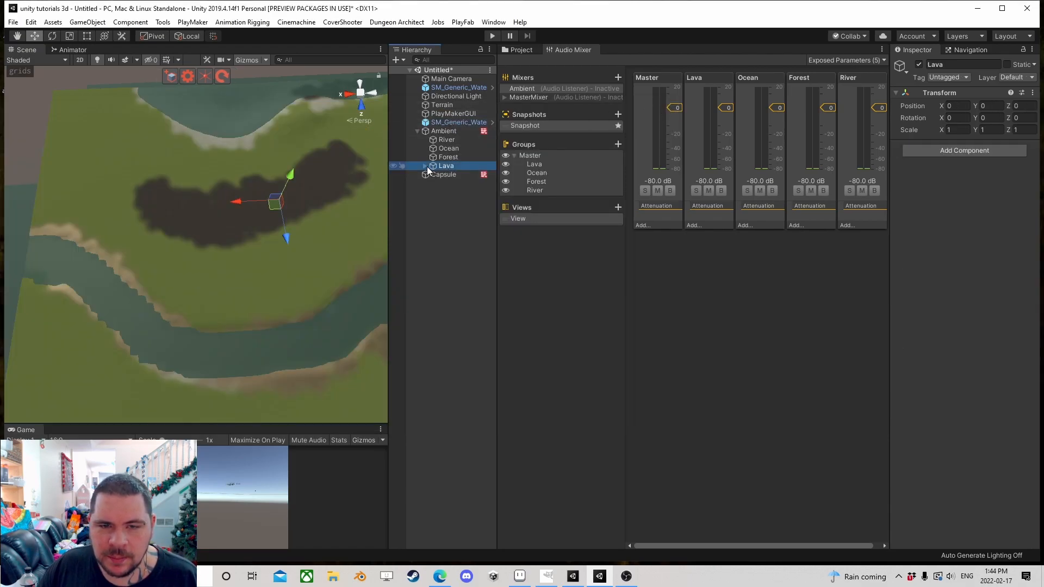
click(426, 167)
click(427, 167)
right_click(456, 150)
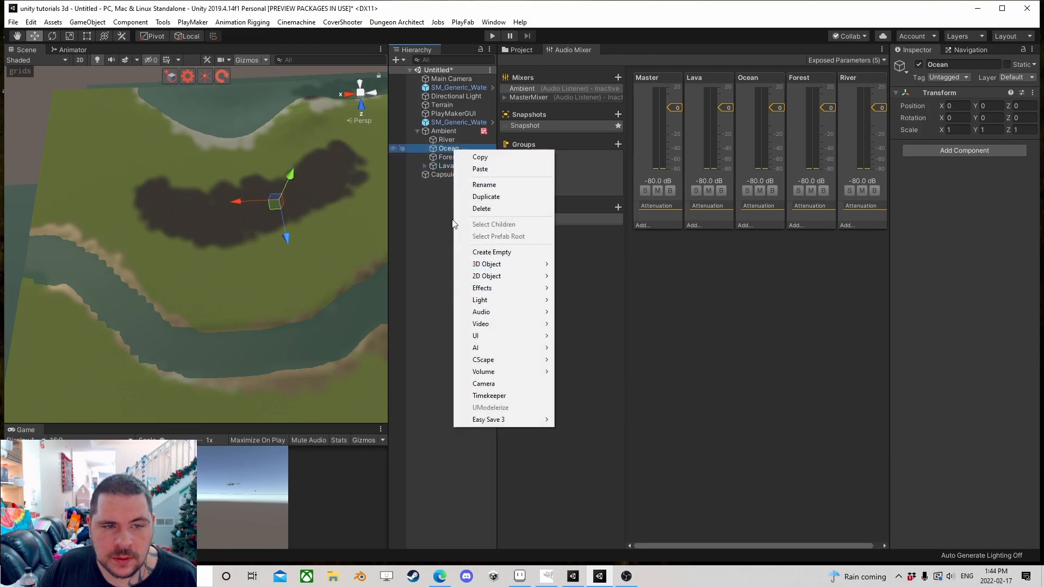
mouse_move(509, 265)
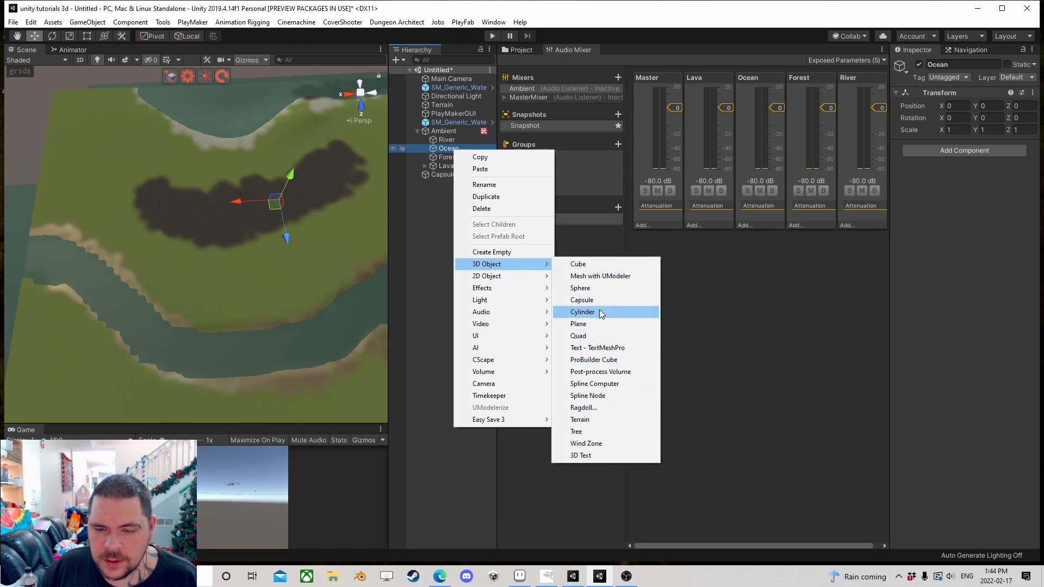
click(600, 288)
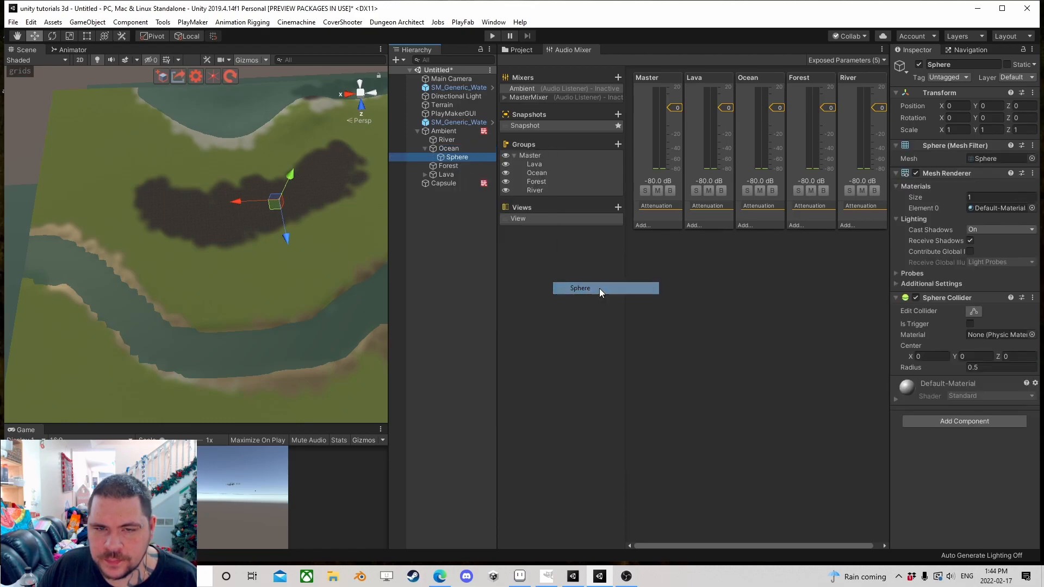
Step: Set the sphere's scale to 50 on all axes and remove its Sphere Collider
click(958, 129)
text(5)
text(50)
key(Tab)
text(50)
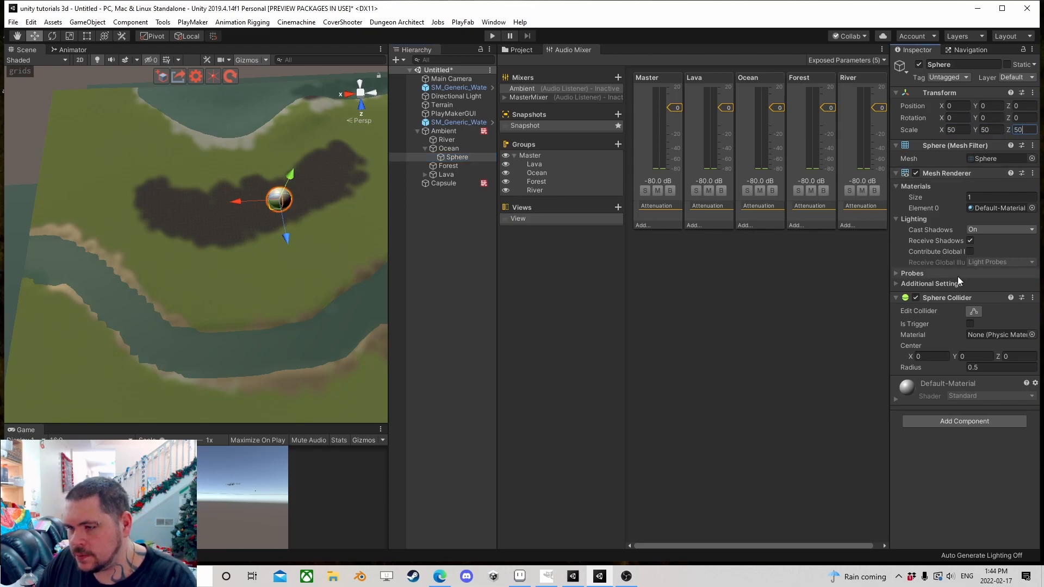
right_click(957, 298)
click(969, 325)
Step: Move the sphere to the ocean's shoreline and place repeated duplicates of it along the coast
middle_drag(266, 171, 156, 266)
scroll(201, 262, up, 2)
drag(145, 333, 74, 236)
key(ctrl+d)
key(ctrl+d)
key(ctrl+d)
key(ctrl+d)
key(ctrl+d)
key(ctrl+d)
key(ctrl+d)
key(ctrl+d)
key(ctrl+d)
key(ctrl+d)
Step: Place further sphere duplicates around the bay and across its open water until Ocean holds 19 spheres, and select the Ocean parent
middle_drag(83, 236, 216, 256)
key(ctrl+d)
drag(181, 256, 246, 209)
key(ctrl+d)
key(ctrl+d)
key(ctrl+d)
key(ctrl+d)
key(ctrl+d)
key(ctrl+d)
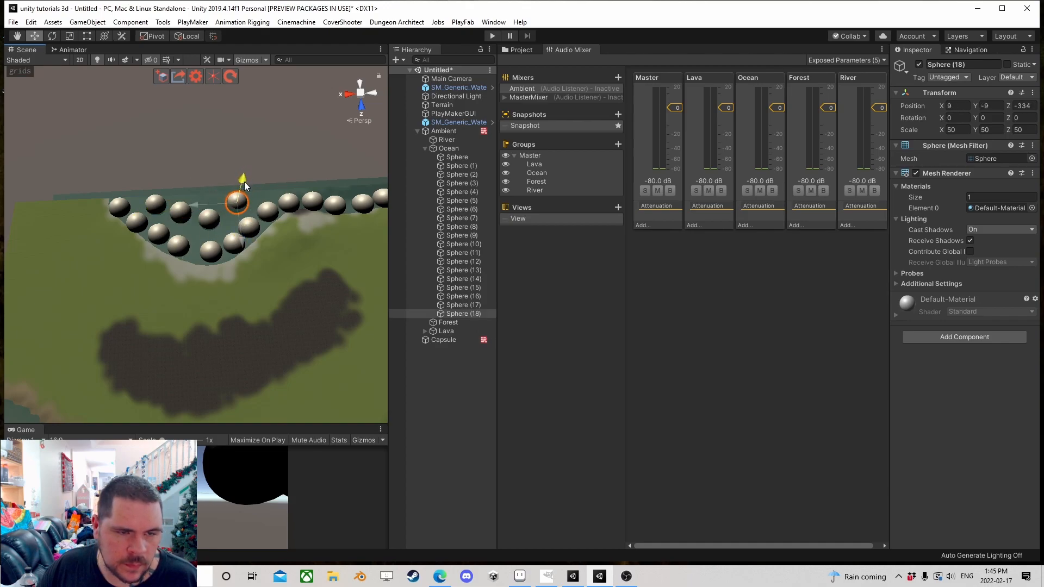
click(183, 214)
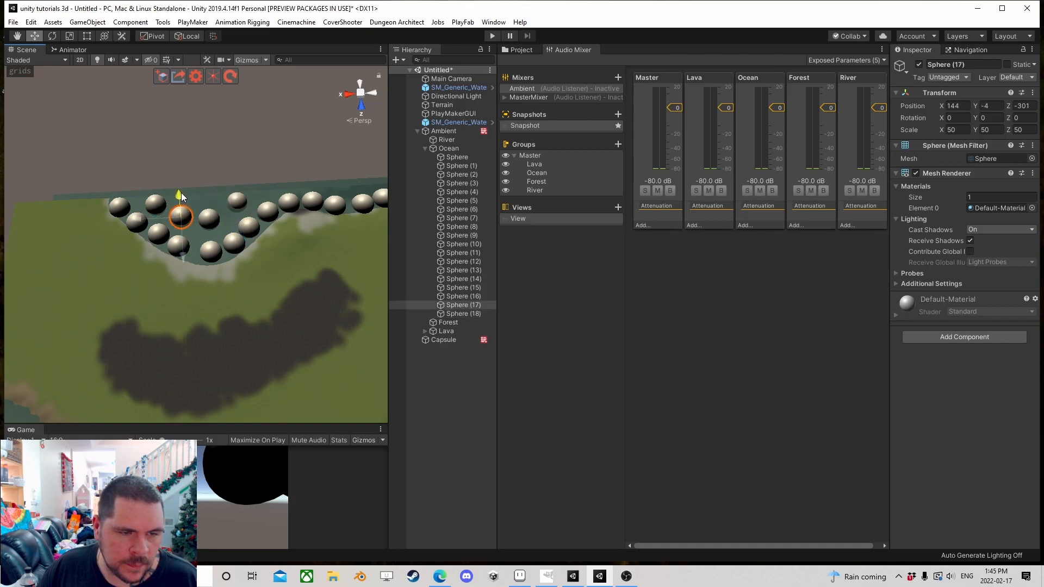
click(455, 149)
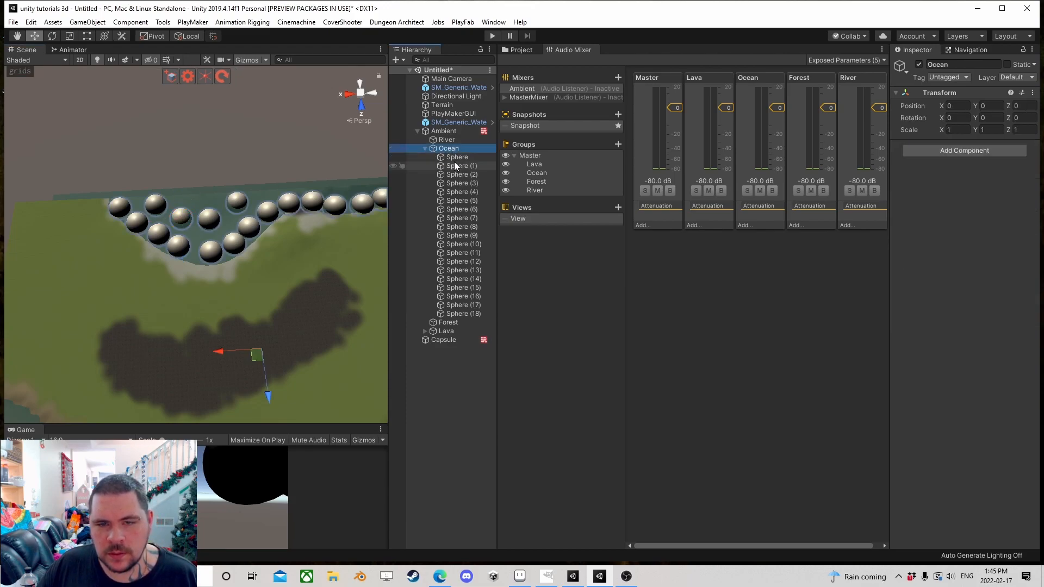
Step: Deactivate all 19 spheres under Ocean and collapse the Ocean group
click(455, 158)
shift+click(452, 314)
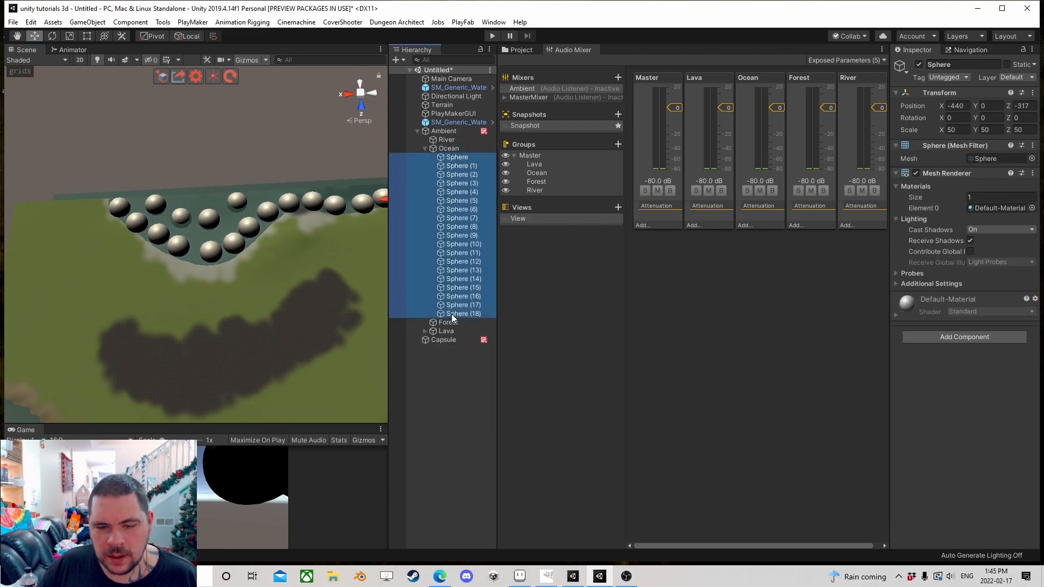
click(919, 64)
click(426, 148)
Step: Open Ambient's FSM and duplicate the Array List Get All Child Of Game Object action within the Init state
click(443, 131)
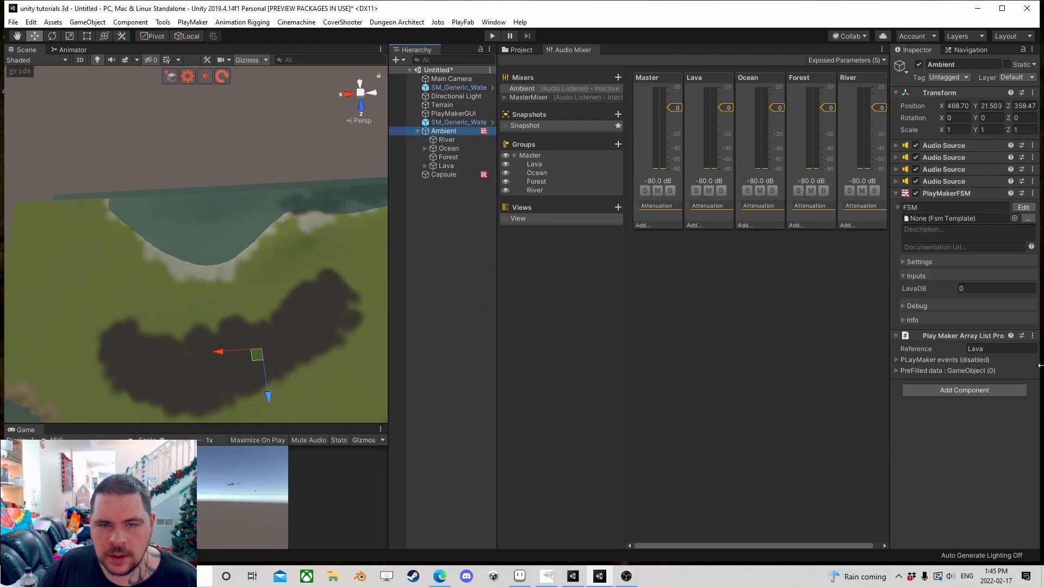
click(1023, 207)
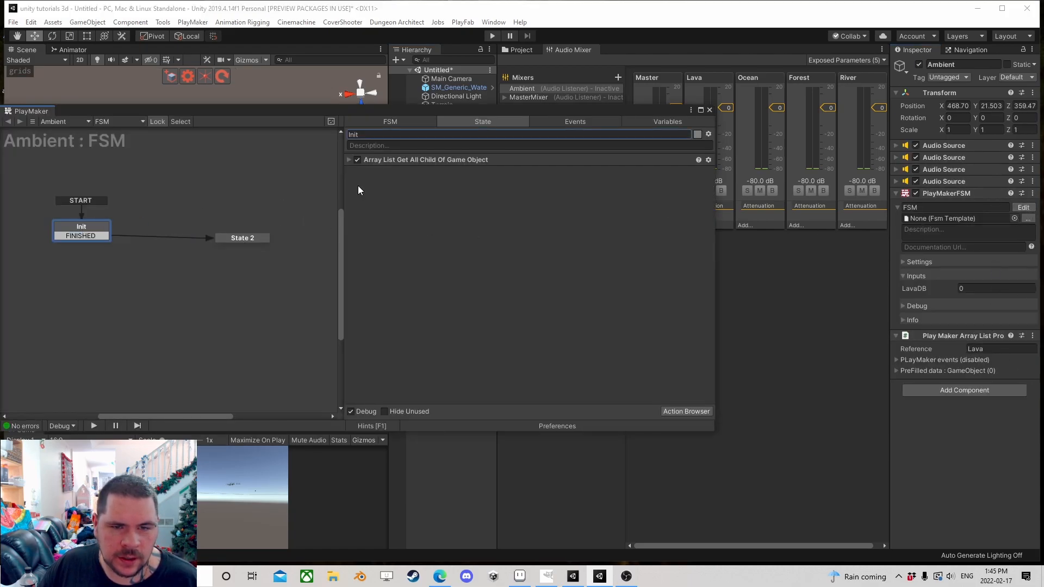
right_click(413, 161)
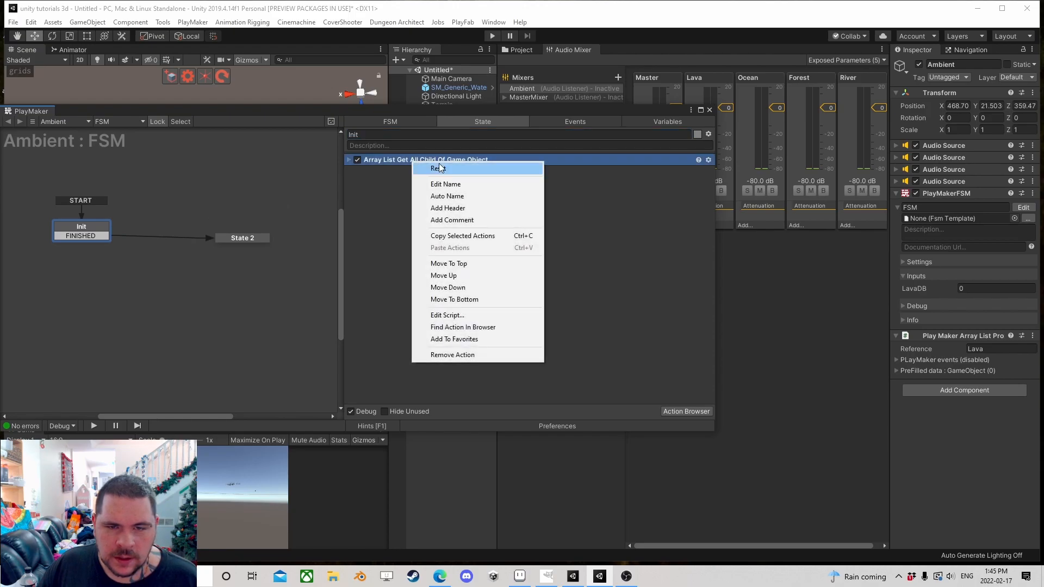
click(463, 235)
right_click(394, 210)
click(435, 318)
click(353, 173)
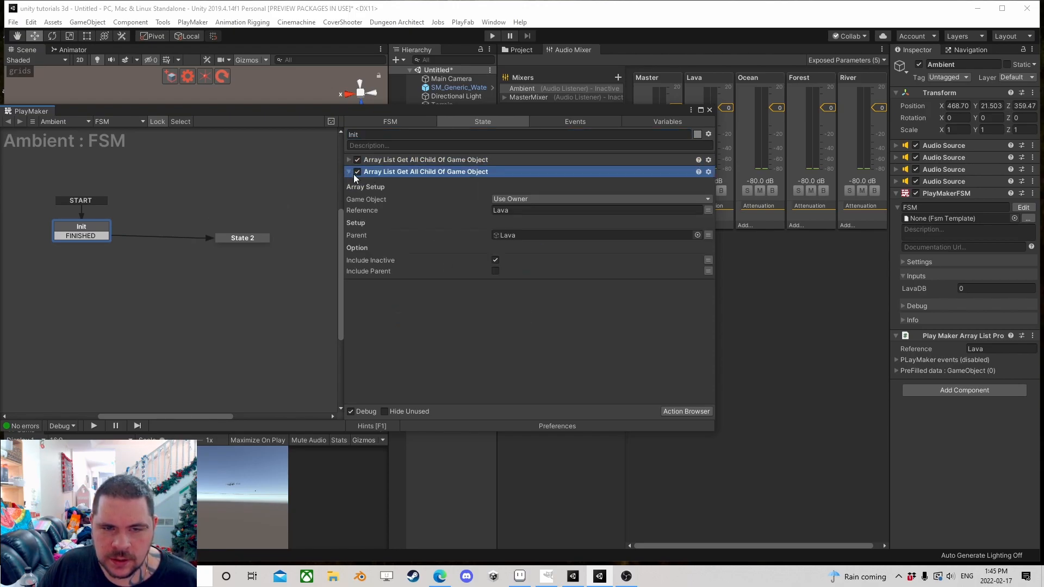
Step: Add a second Play Maker Array List Proxy component to Ambient and set its reference to Ocean
click(940, 387)
text(array)
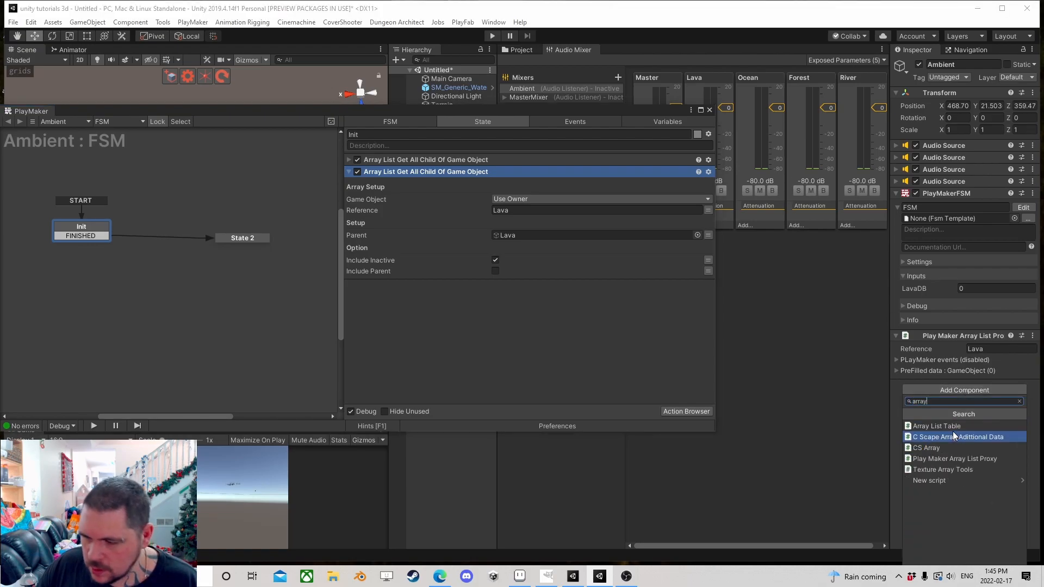
click(970, 460)
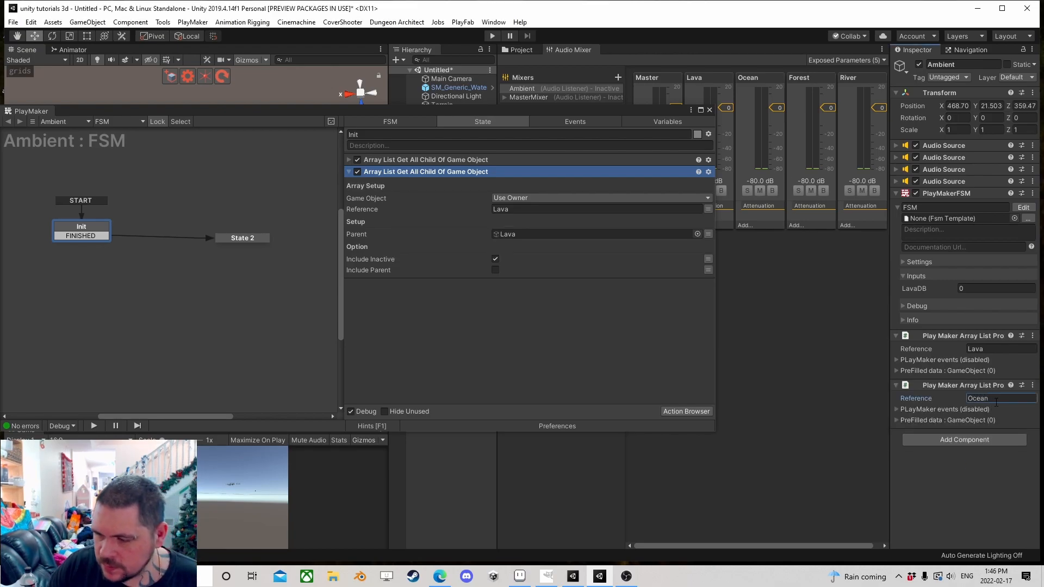
Step: Set the duplicated Init action's reference to Ocean and assign the Ocean object as its parent
click(521, 210)
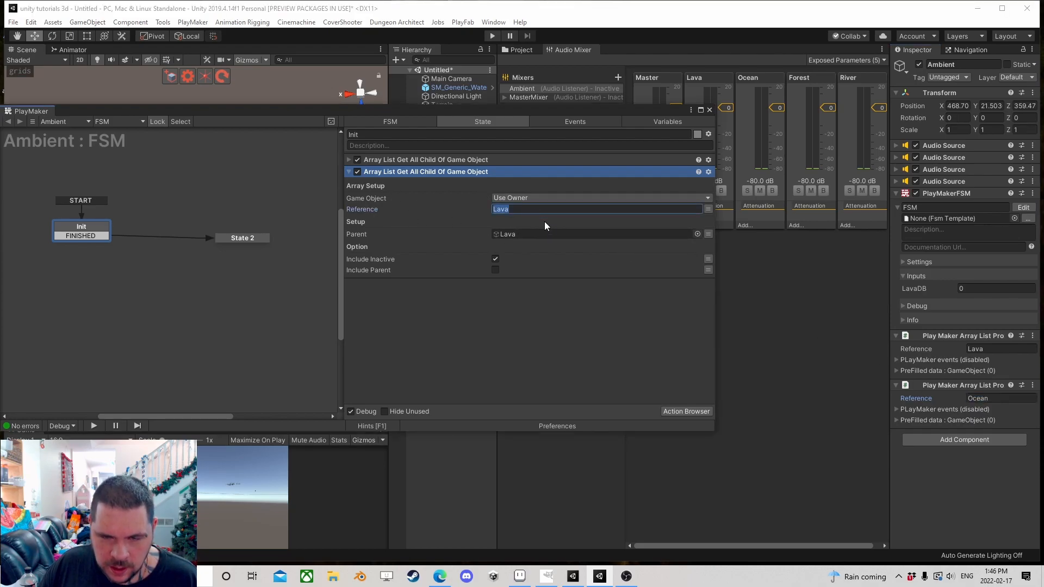
key(ctrl+v)
drag(591, 118, 271, 94)
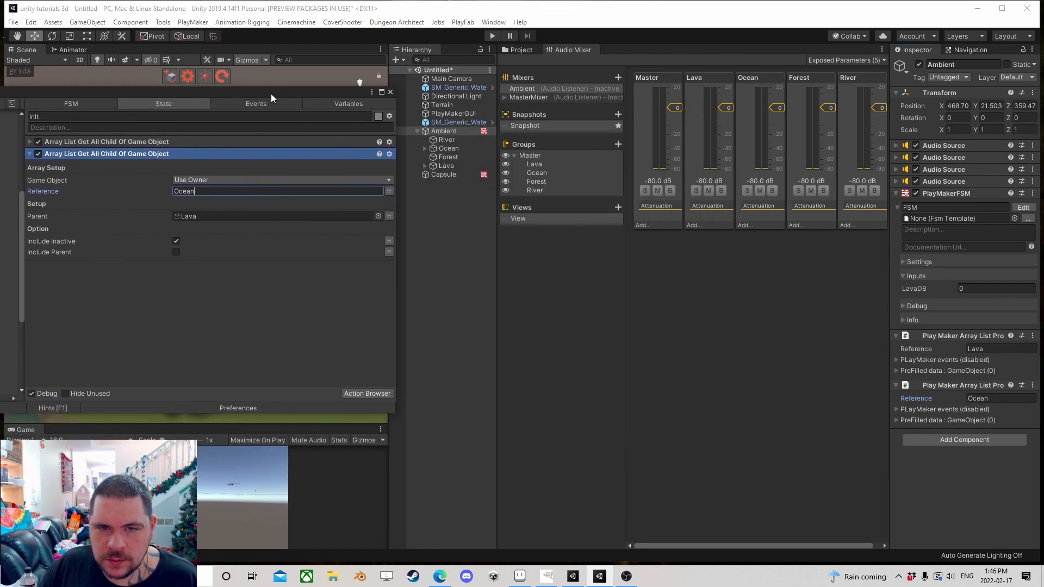
drag(449, 150, 211, 217)
drag(241, 91, 570, 133)
Step: Collapse the five lava actions in State 2 and paste a copy of all of them below the originals
click(236, 259)
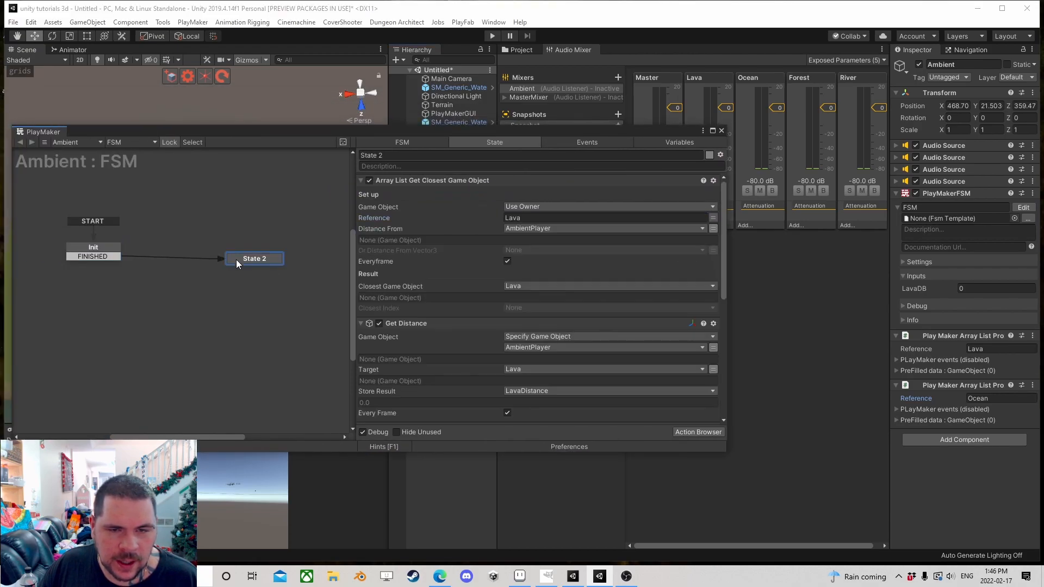
click(360, 181)
click(359, 194)
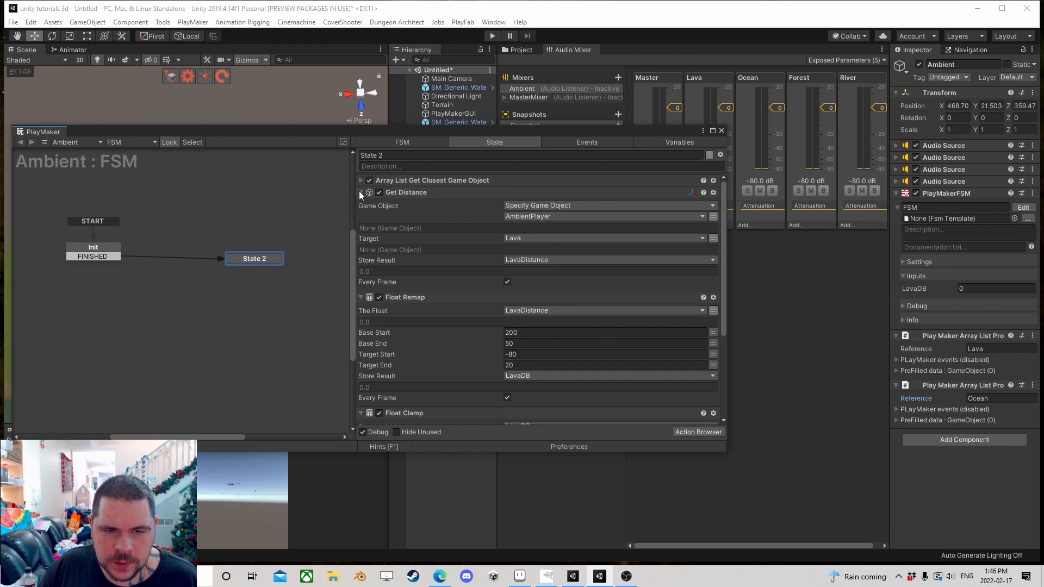
click(359, 201)
click(361, 216)
click(360, 227)
click(404, 227)
shift+click(410, 182)
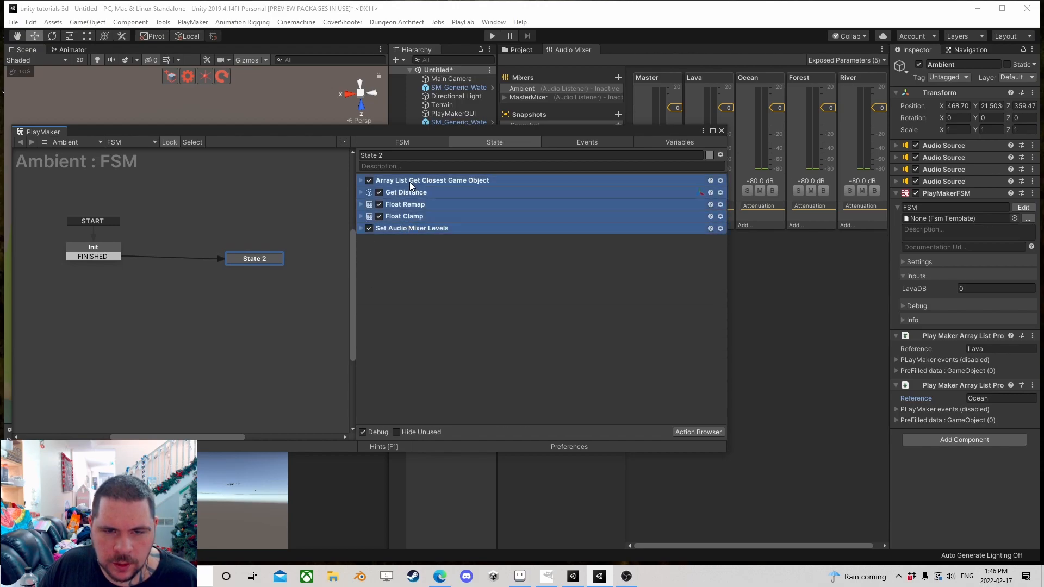
right_click(410, 181)
click(421, 253)
right_click(389, 255)
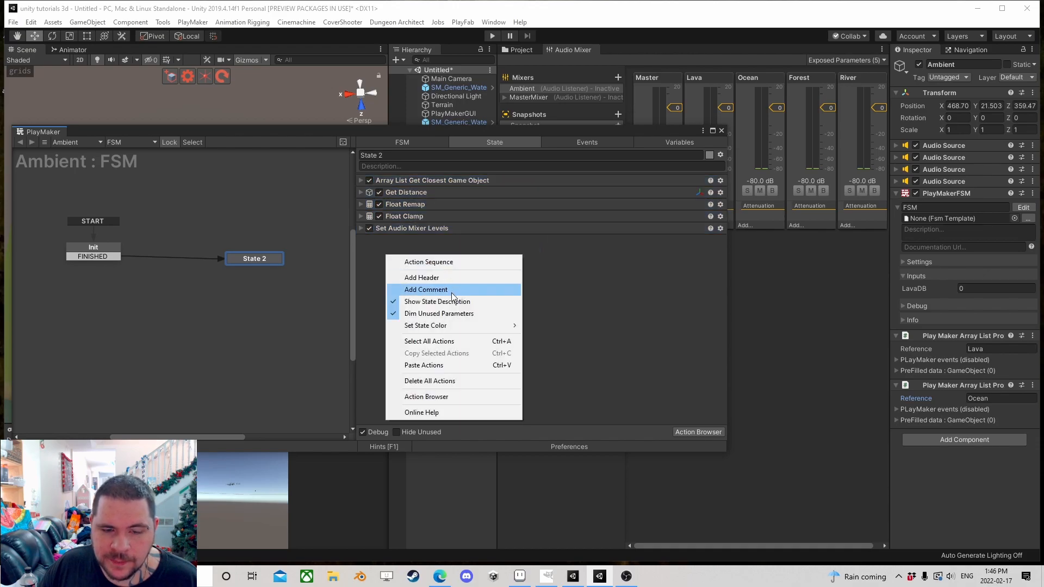
click(433, 364)
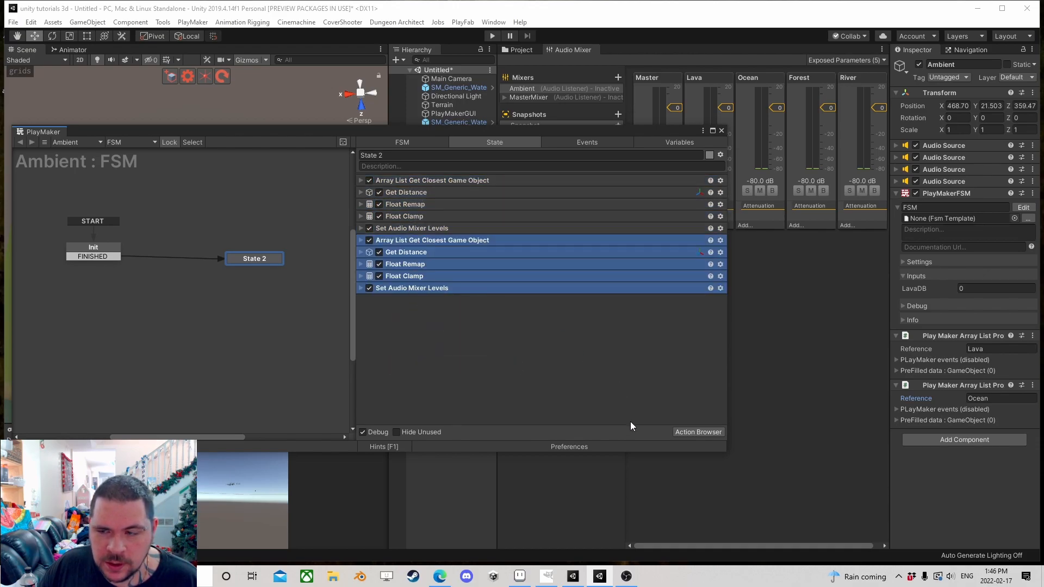
click(459, 333)
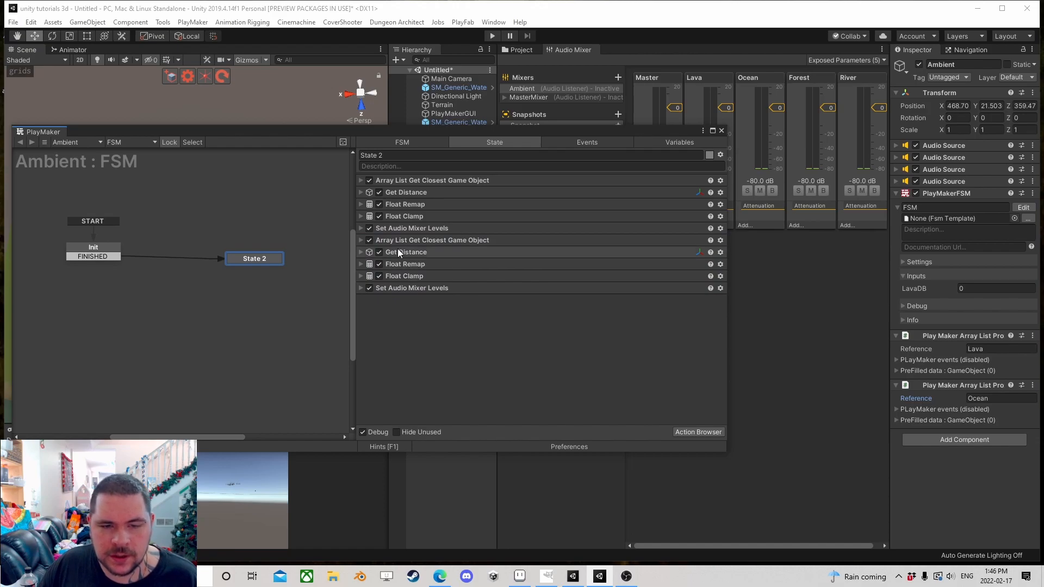
Step: Set the copied Array List Get Closest Game Object action's reference to Ocean and store its result in a new variable named Ocean
click(362, 240)
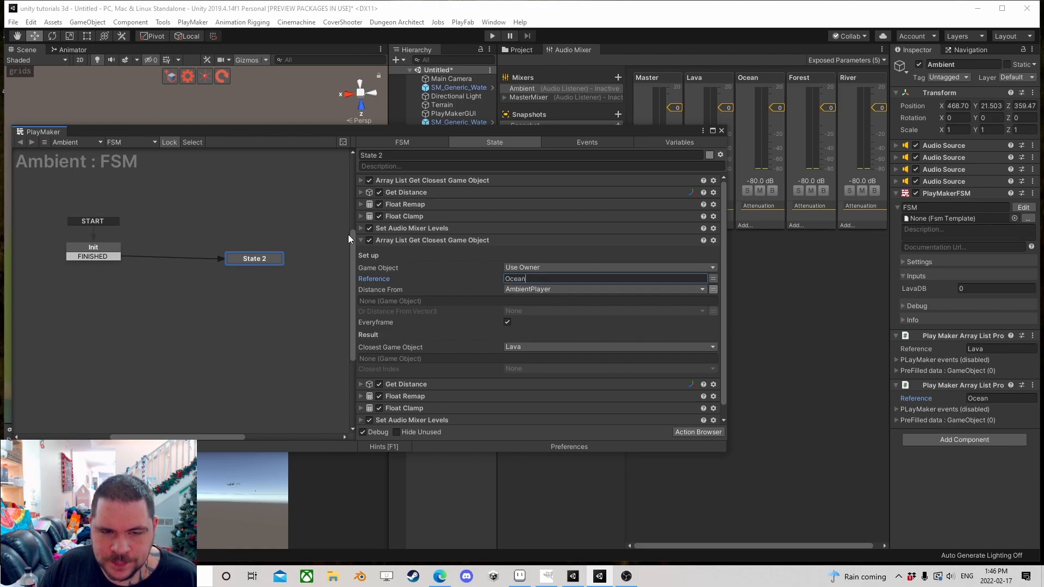
click(525, 347)
click(569, 399)
text(Ocean)
key(Return)
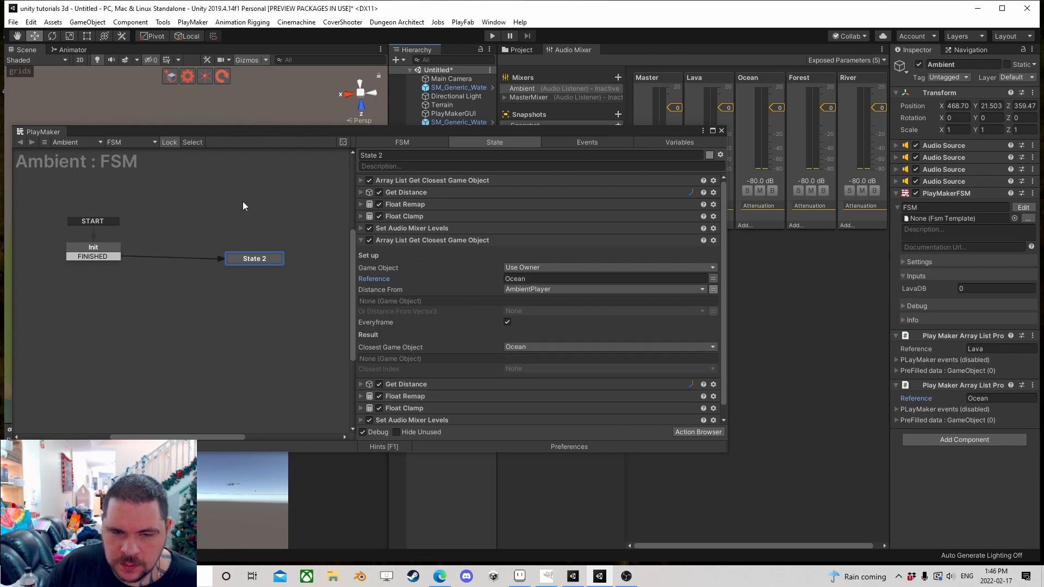
click(360, 240)
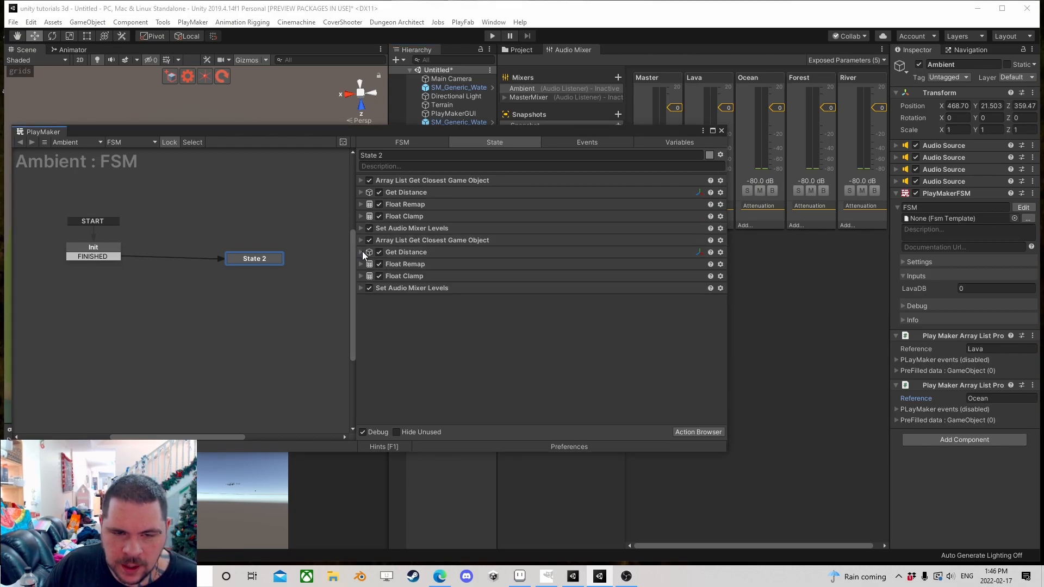
Step: Set the copied Get Distance action's target to Ocean and store its result in a new variable named OceanDistance
click(361, 252)
click(527, 299)
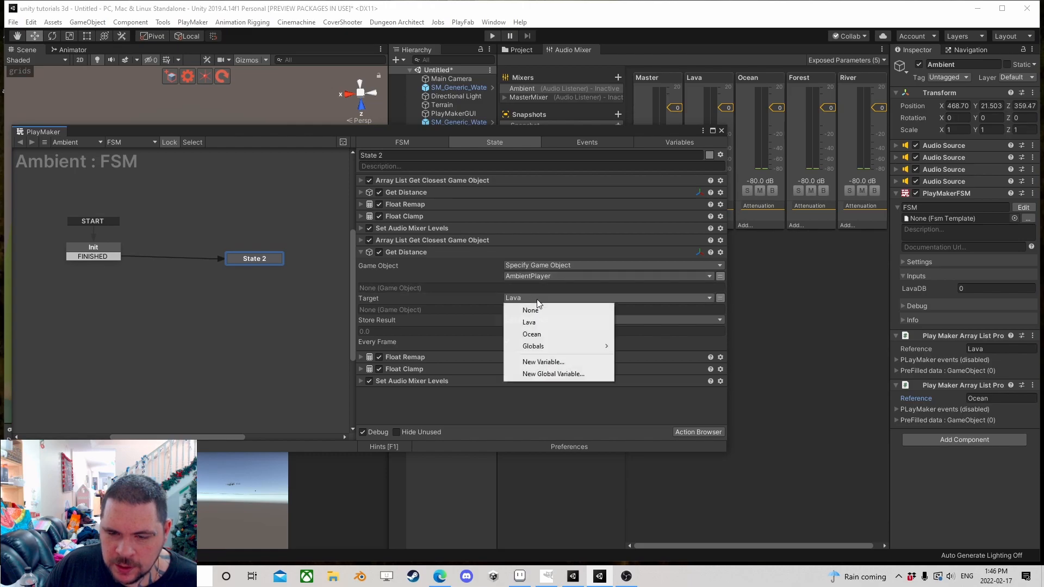
click(530, 333)
click(523, 321)
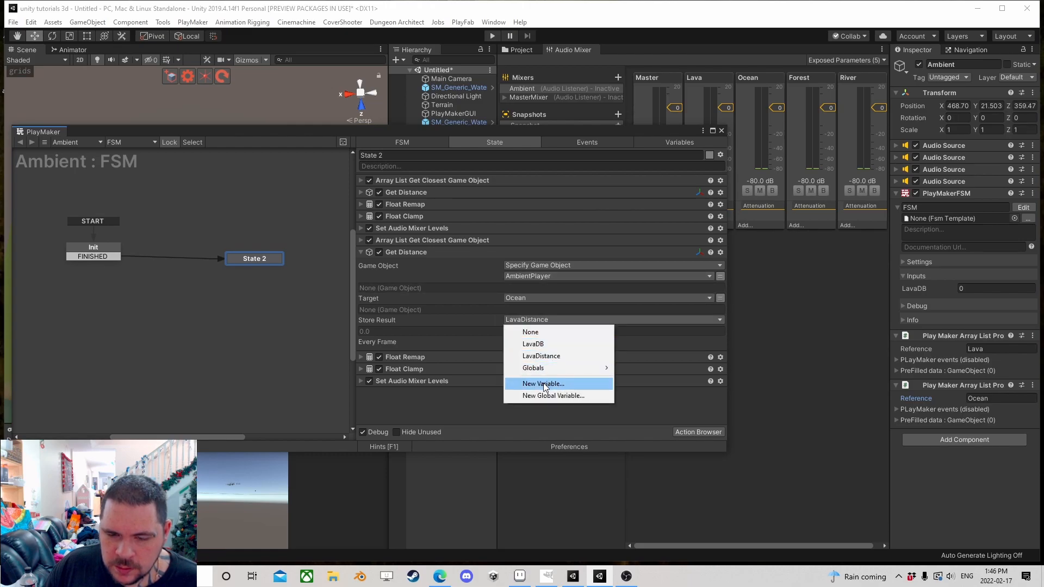
click(543, 384)
text(OceanDistance)
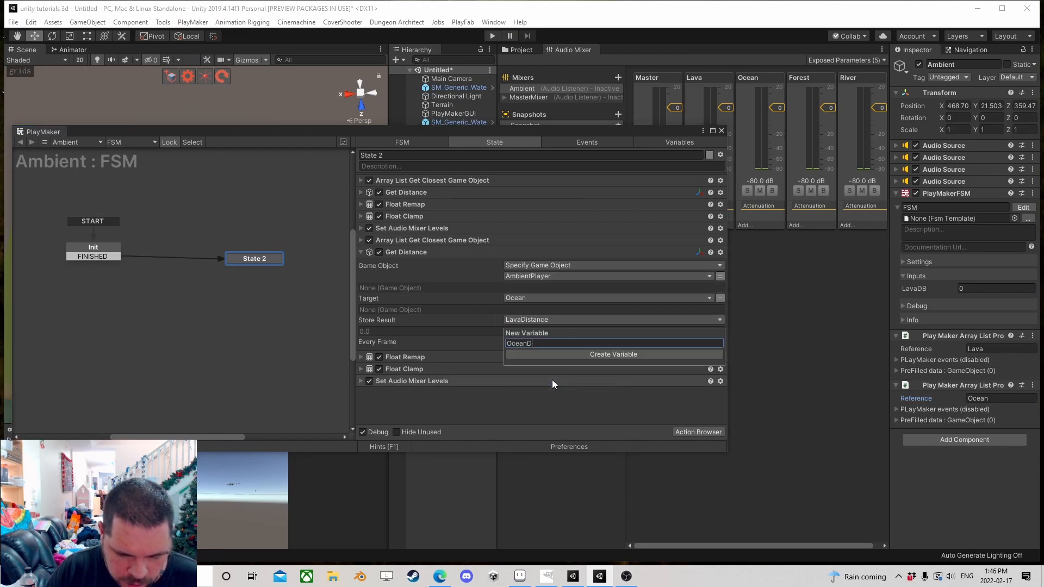
key(Return)
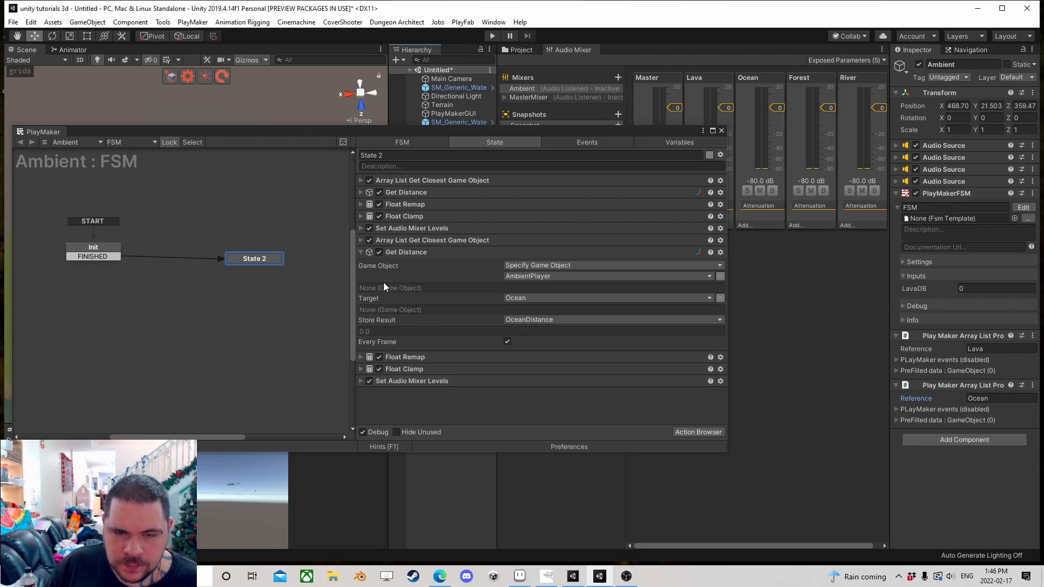
click(360, 252)
Step: Make the copied Float Remap action use OceanDistance and store its result in a new variable named OceanDB
click(361, 264)
click(533, 277)
click(546, 325)
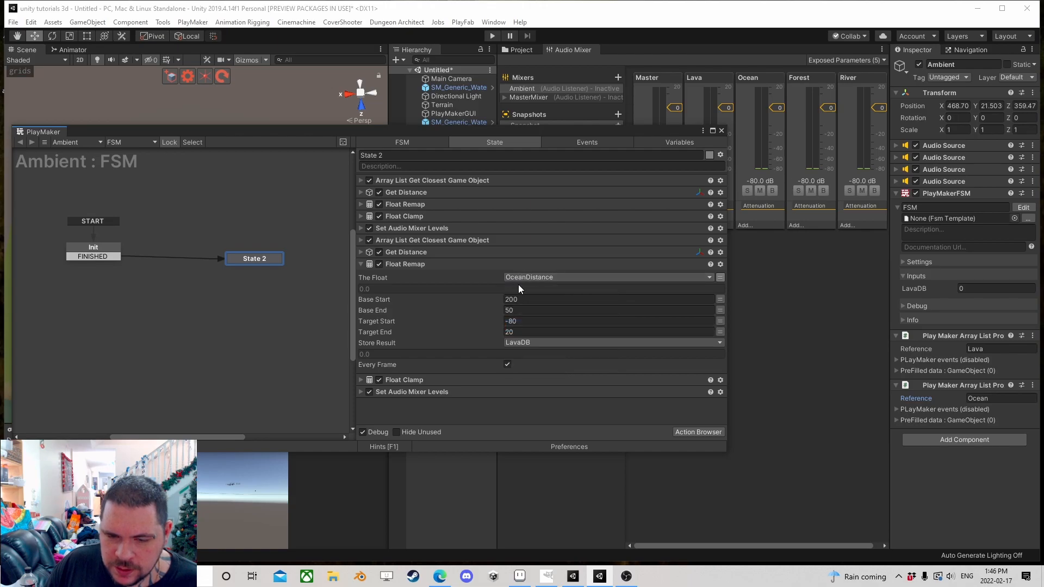
click(524, 342)
click(542, 418)
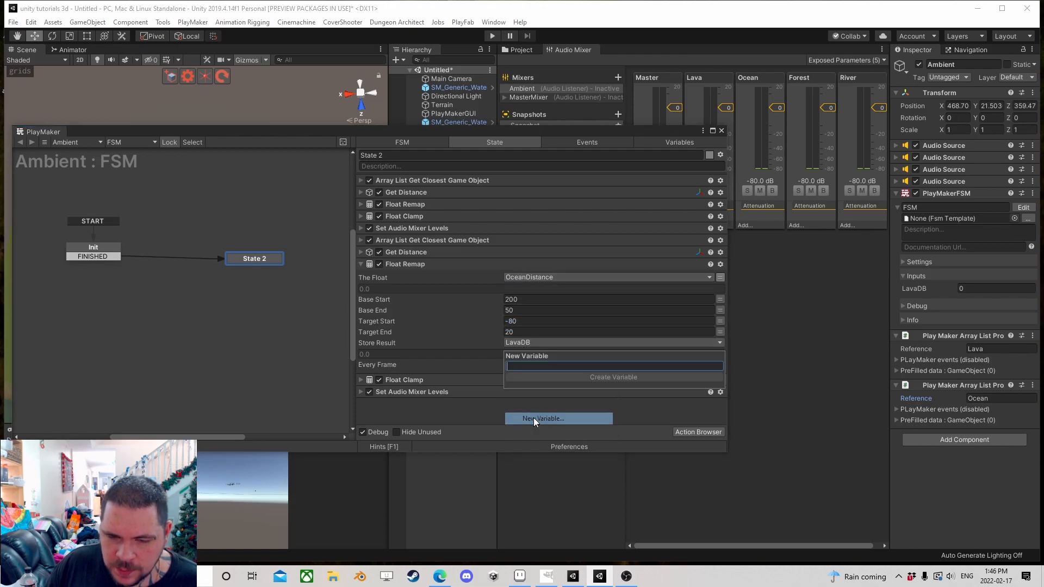
text(OceanDB)
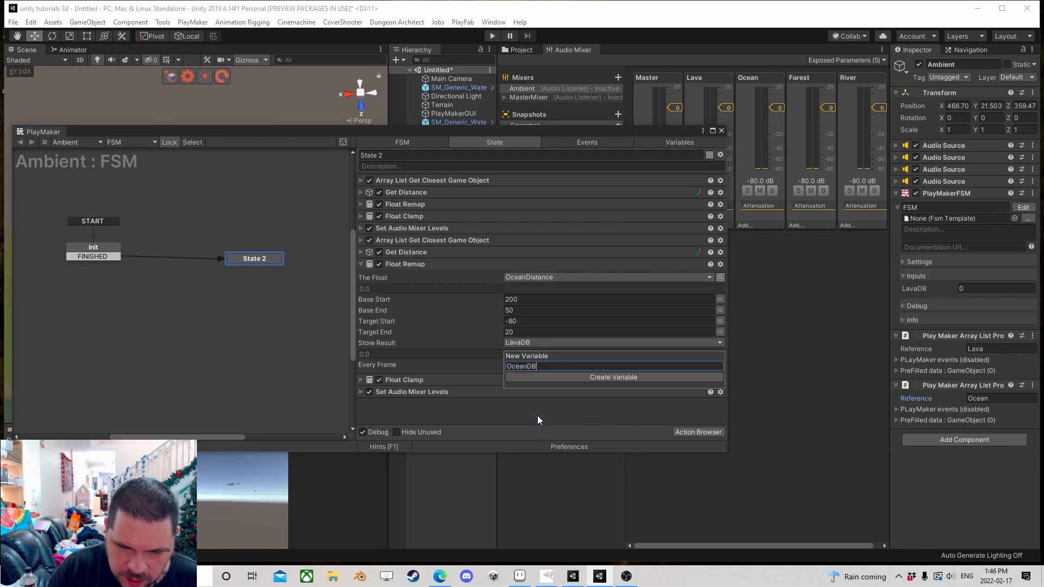
key(Return)
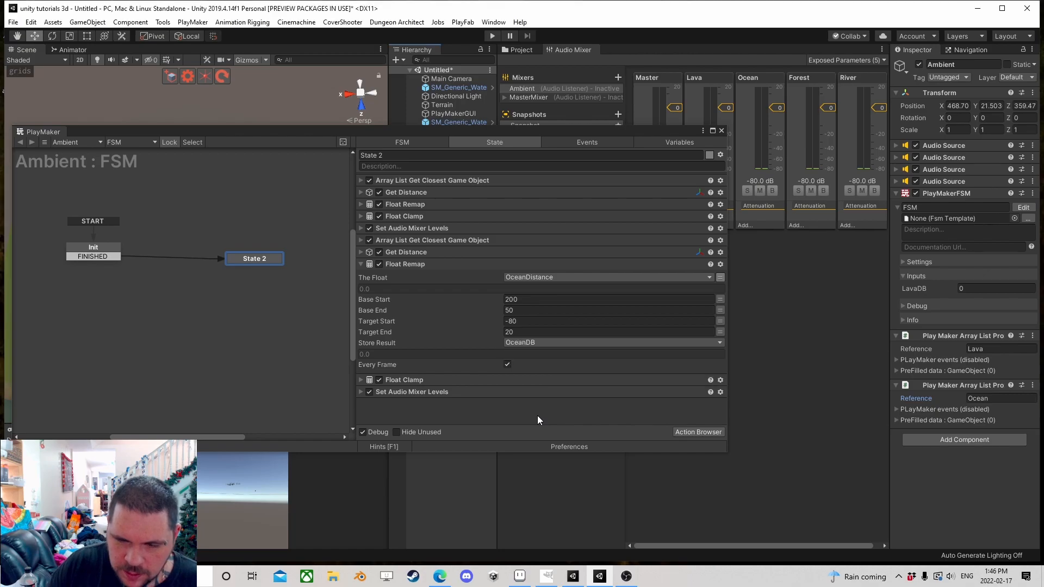
click(361, 265)
Step: Set the copied Float Clamp action's float variable to OceanDB
click(362, 275)
click(543, 290)
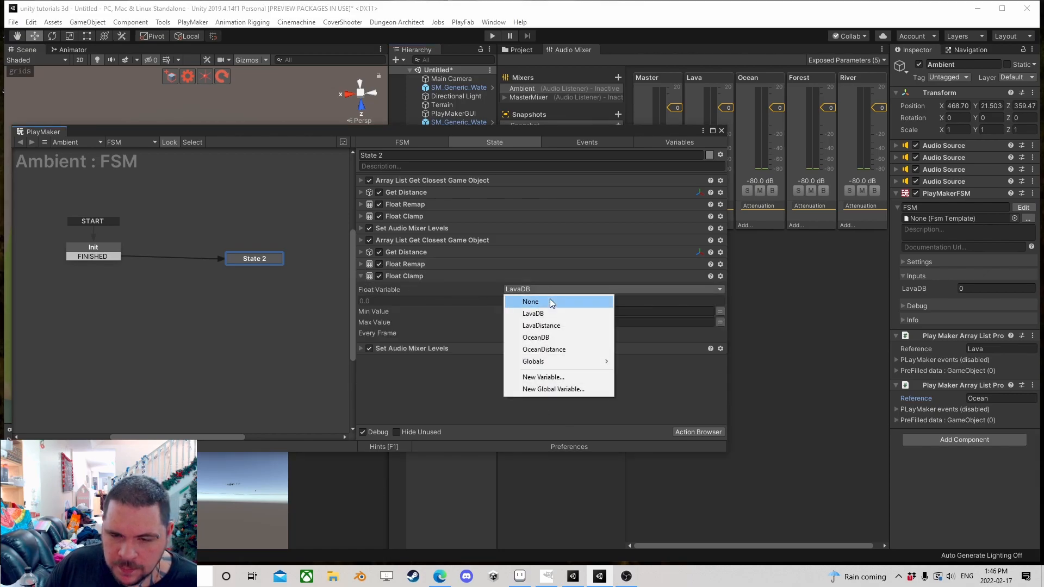
click(546, 337)
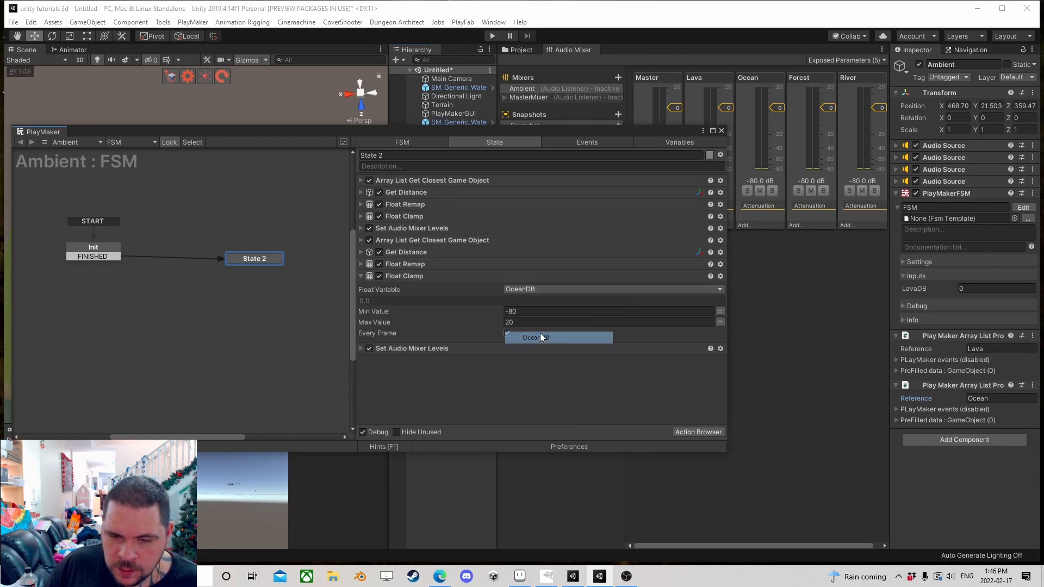
click(360, 276)
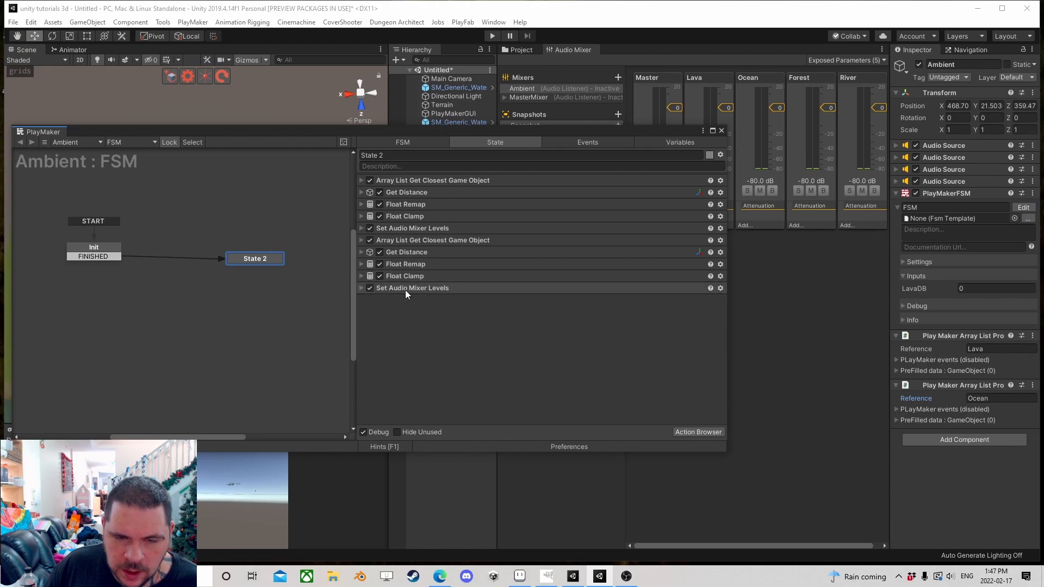
Step: Set the copied Set Audio Mixer Levels action's parameter to OceanVolume and its value to OceanDB, and close the PlayMaker editor
click(406, 289)
click(361, 288)
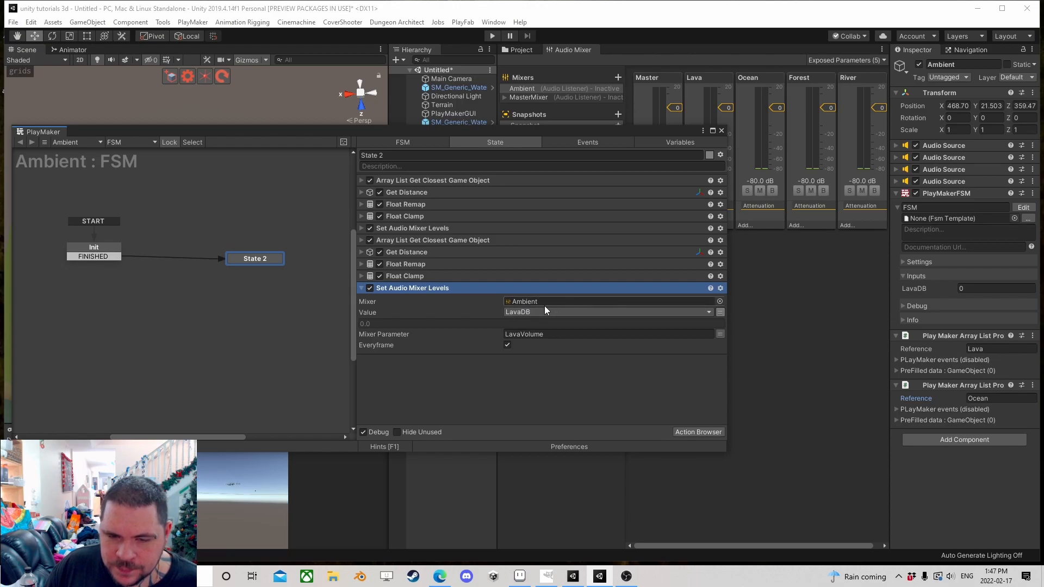
text(Ocean)
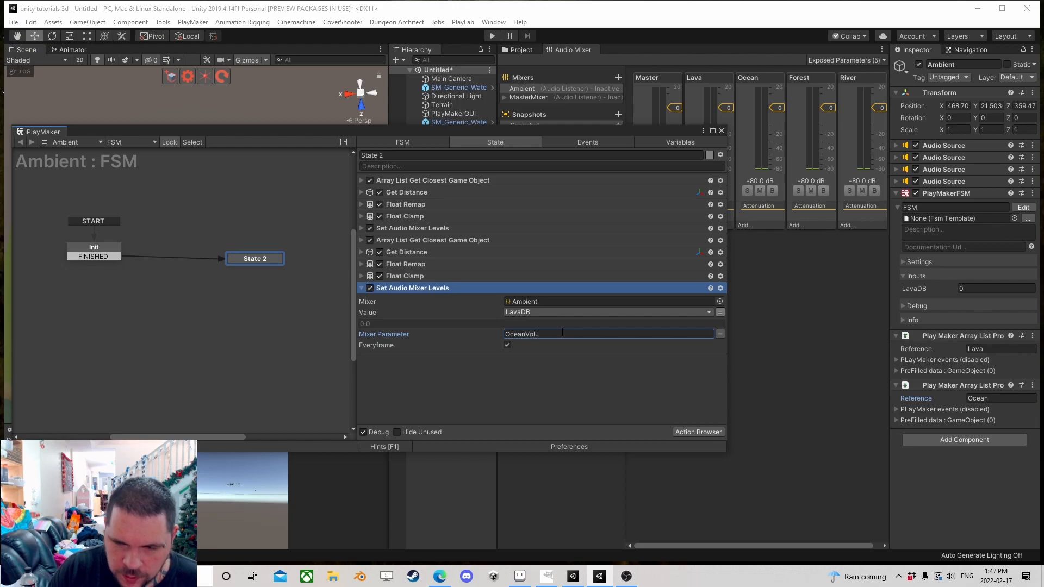
click(526, 312)
click(544, 360)
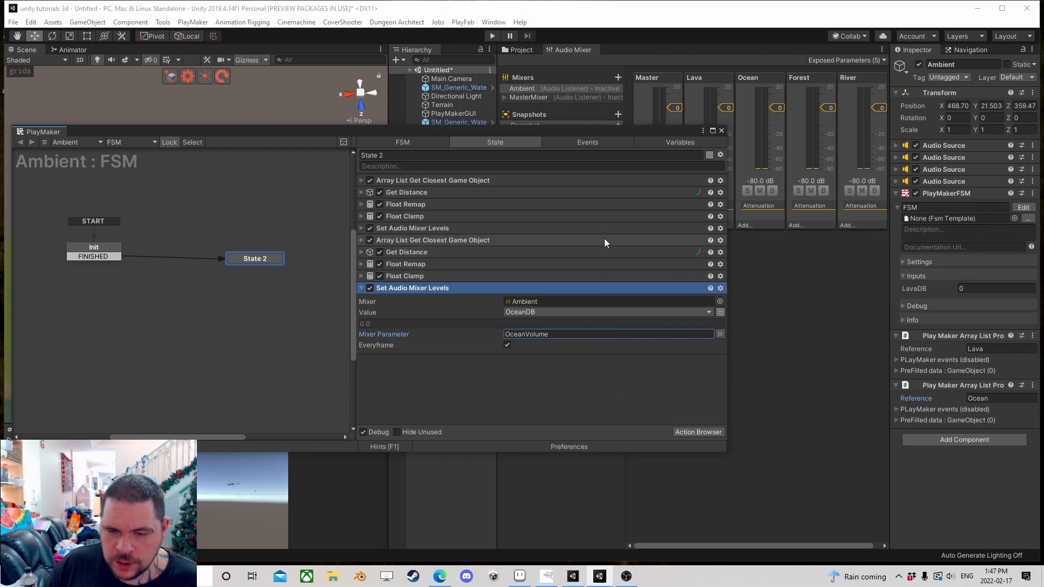
click(361, 289)
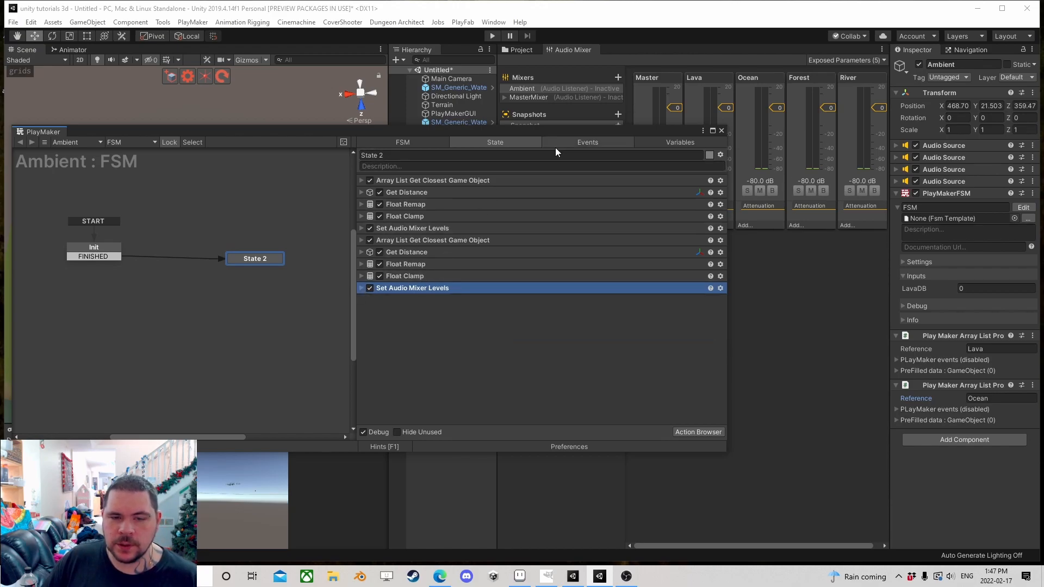
click(721, 131)
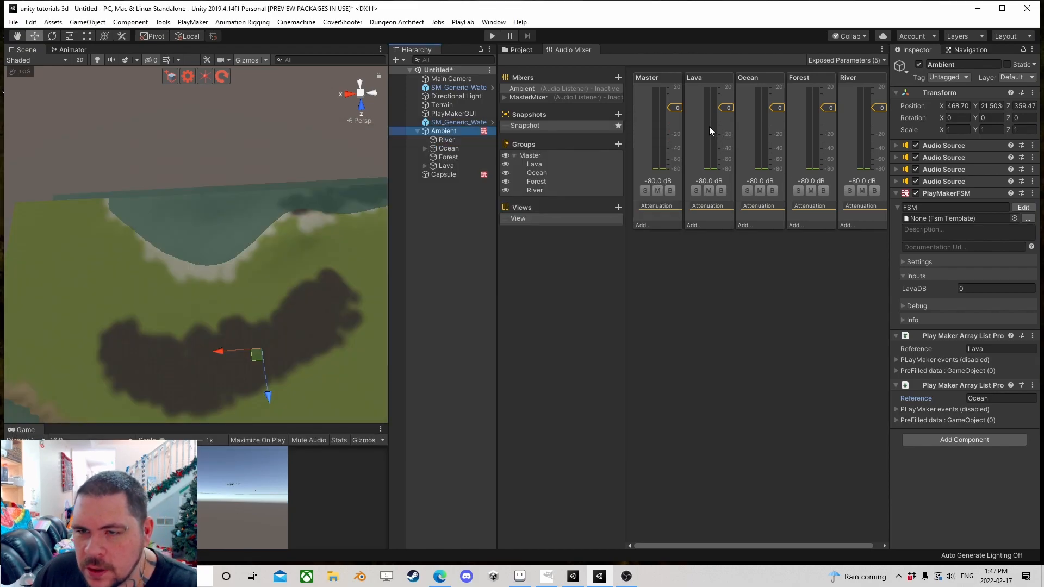
Step: Raise the volume of Ambient's Audio Source routed to the Ocean mixer group to 1
click(896, 181)
click(896, 169)
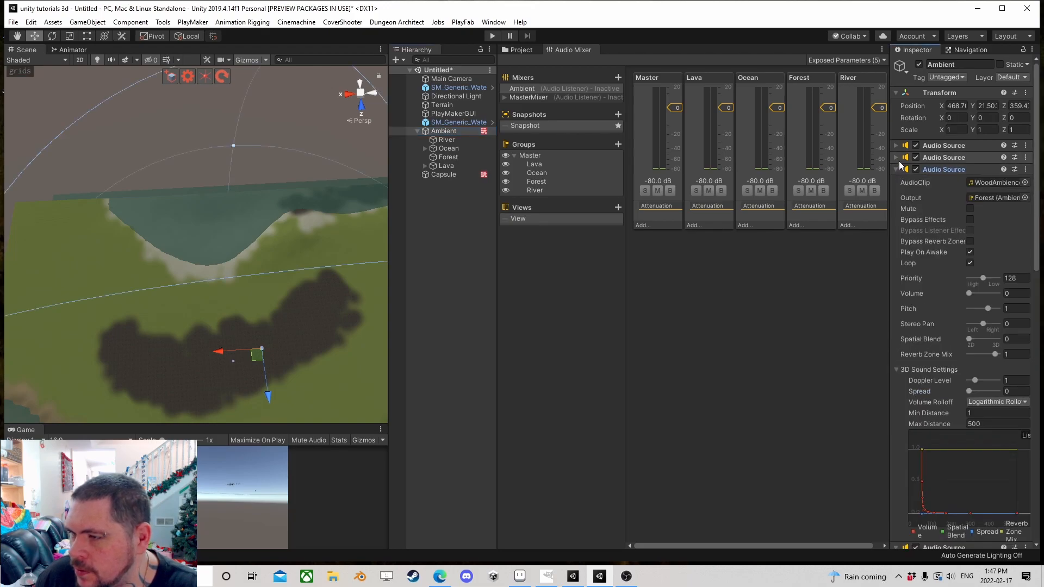
click(896, 158)
click(896, 145)
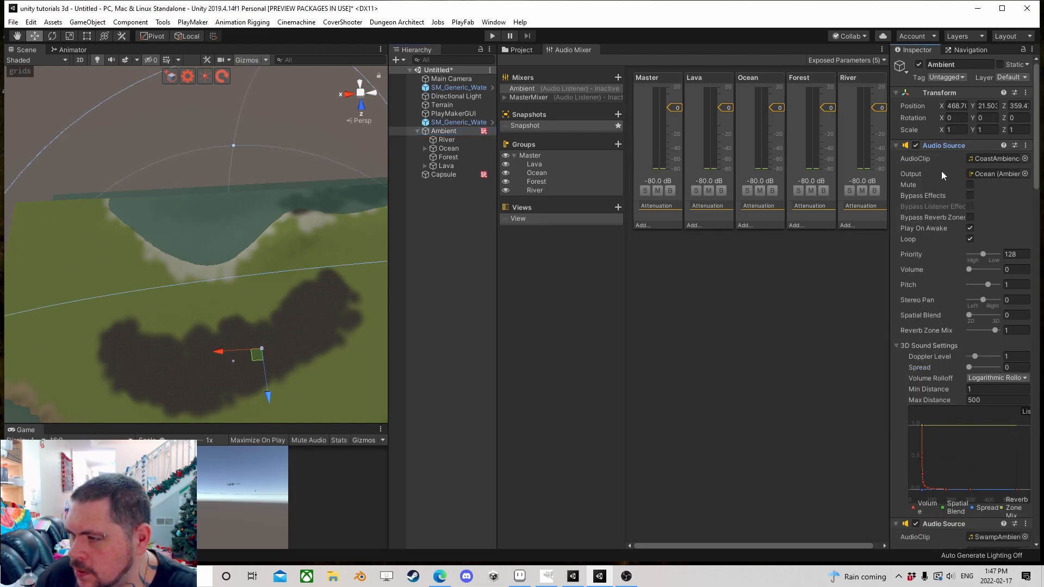
drag(969, 269, 999, 269)
Step: Run the scene with the Capsule selected and lower the computer's speaker volume to 16
click(492, 36)
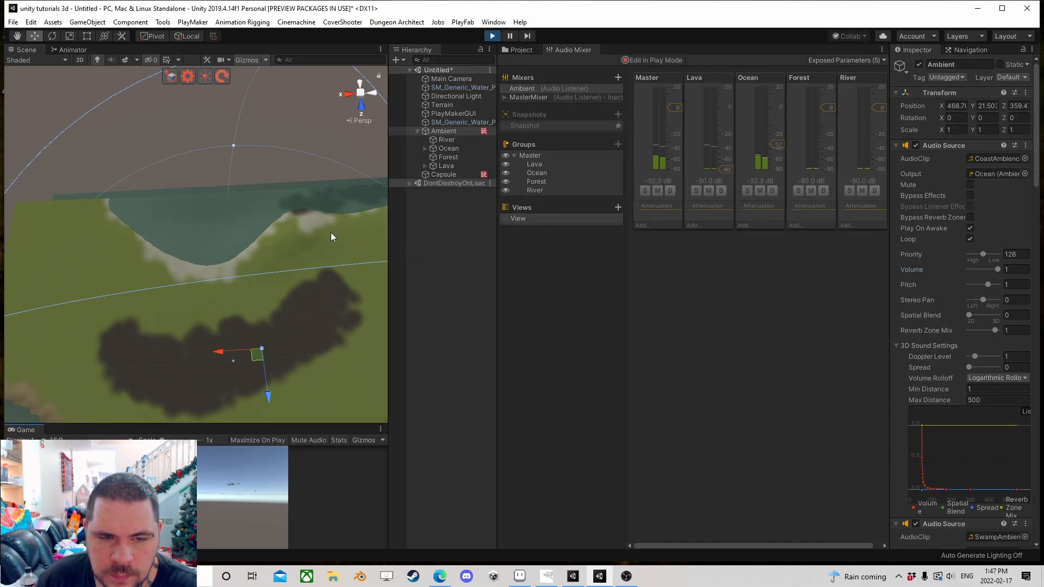
scroll(332, 234, down, 3)
alt+drag(327, 239, 271, 180)
click(442, 174)
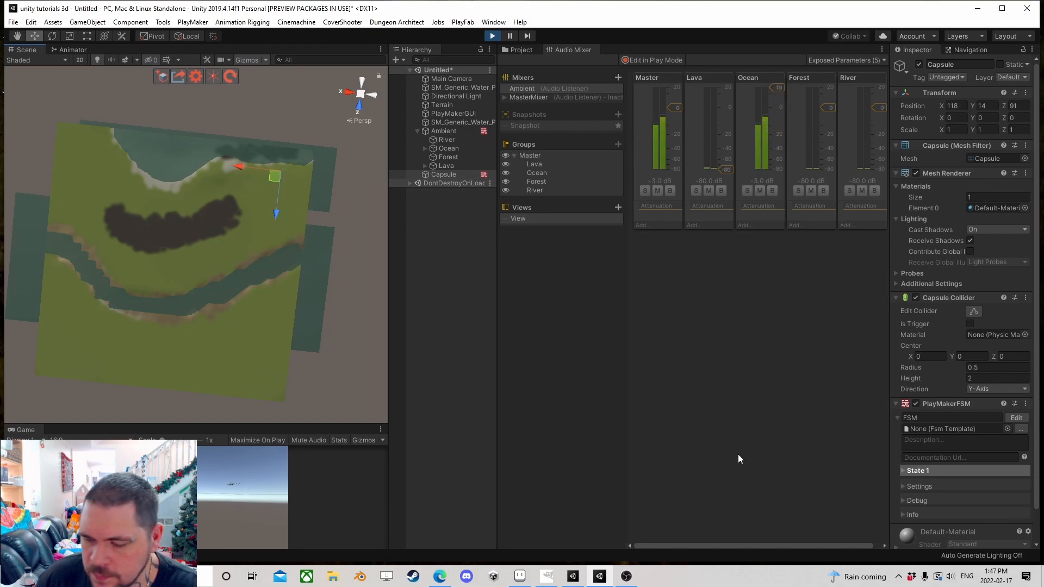
click(950, 576)
drag(917, 551, 908, 551)
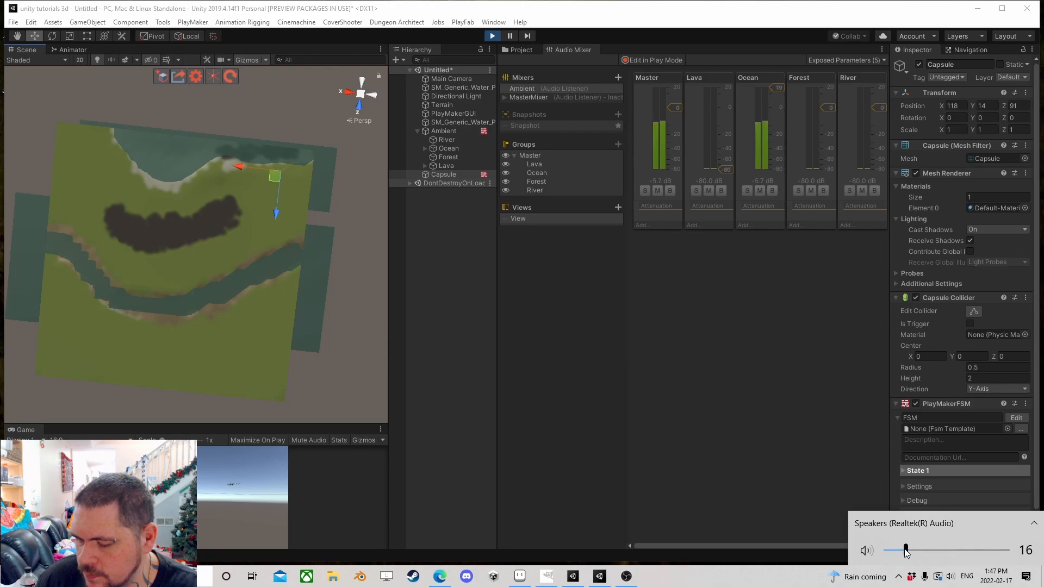
Step: Move the Capsule from the ocean shore towards the lava area to test how the mixer levels respond
click(307, 200)
drag(278, 178, 212, 190)
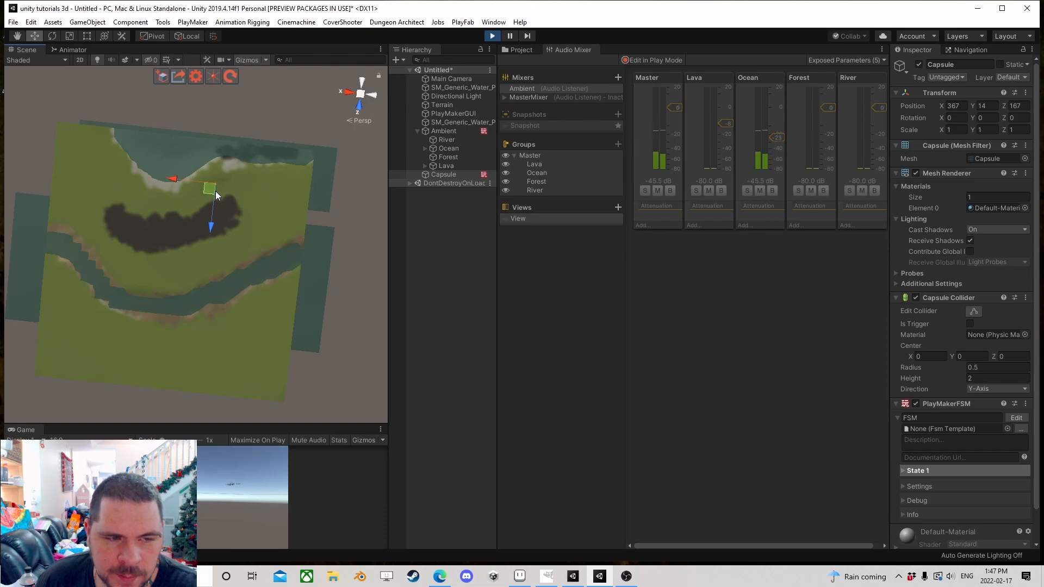
drag(210, 191, 205, 228)
right_drag(197, 248, 276, 211)
middle_drag(272, 294, 285, 167)
drag(269, 159, 267, 172)
right_drag(266, 172, 262, 174)
middle_drag(262, 175, 237, 197)
scroll(236, 197, up, 2)
Step: Raise the volume of Ambient's Audio Source routed to the Lava mixer group while the scene is running
click(452, 132)
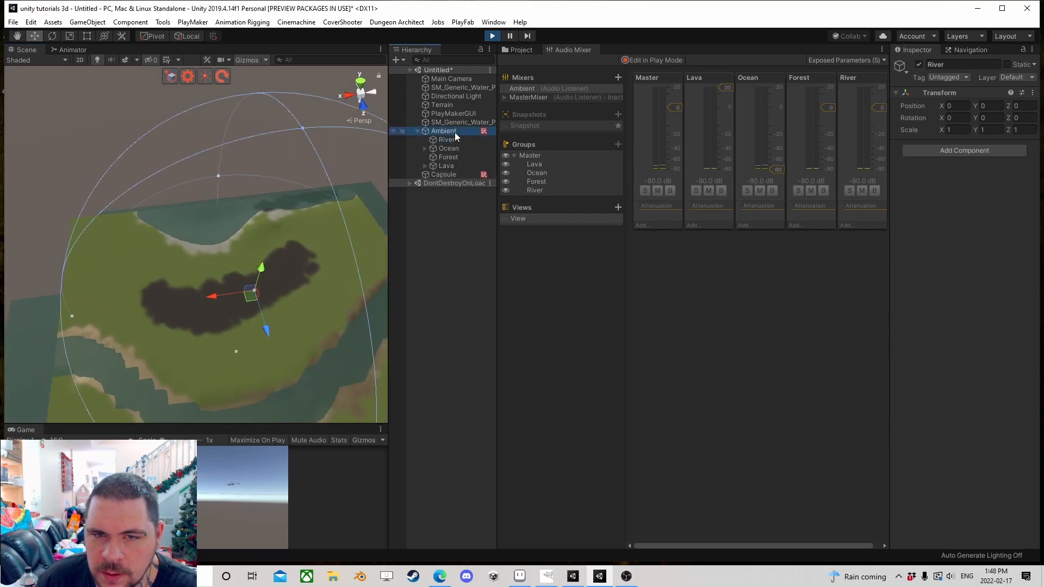
scroll(955, 255, down, 6)
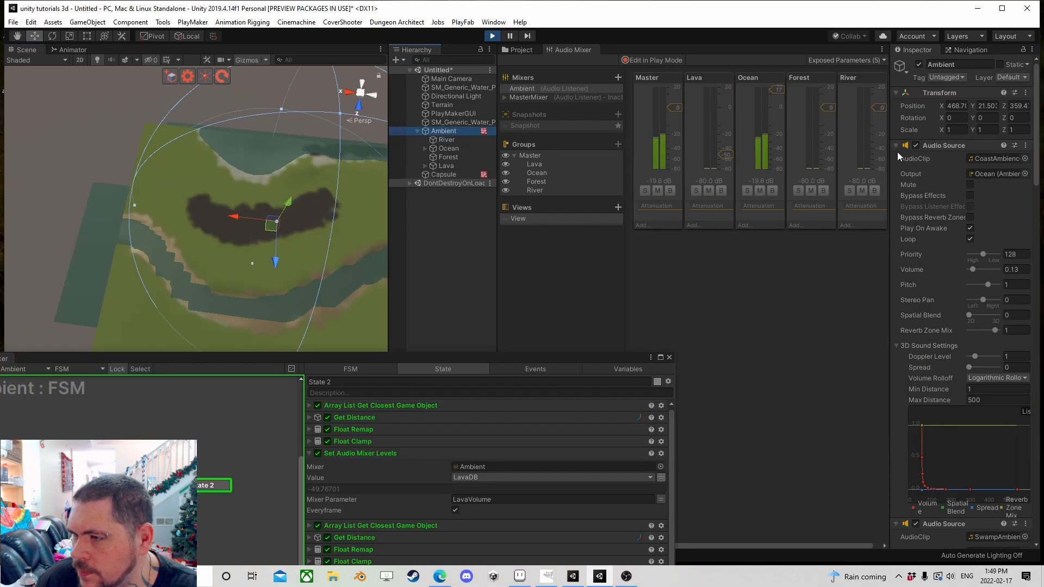
click(896, 146)
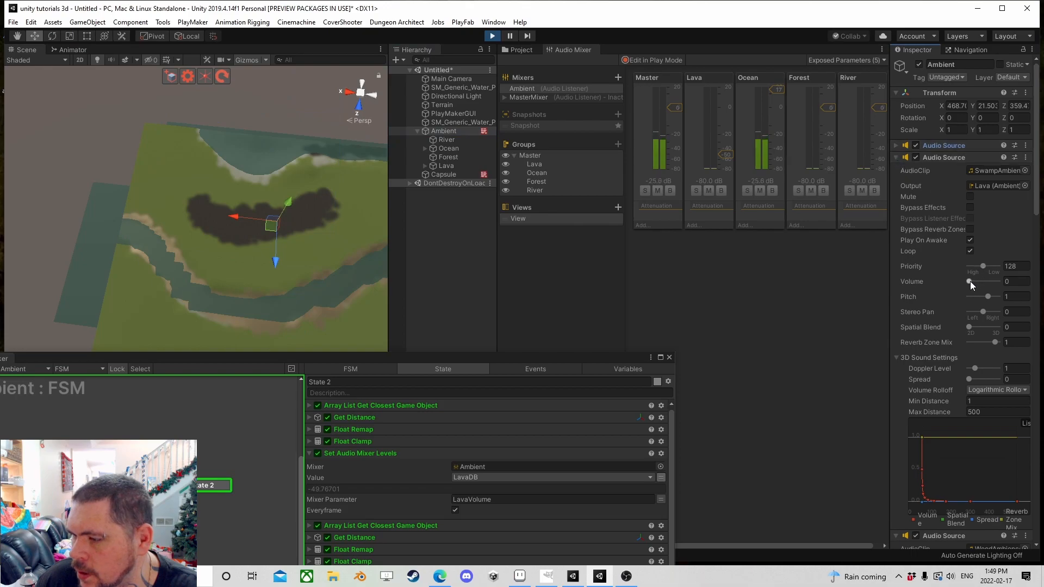
click(440, 130)
Step: Move the Capsule between the ocean and lava to about X 350, Z 149, and lower the speaker volume to 23
click(451, 175)
mouse_move(302, 171)
mouse_down()
mouse_move(298, 197)
mouse_move(302, 187)
mouse_up()
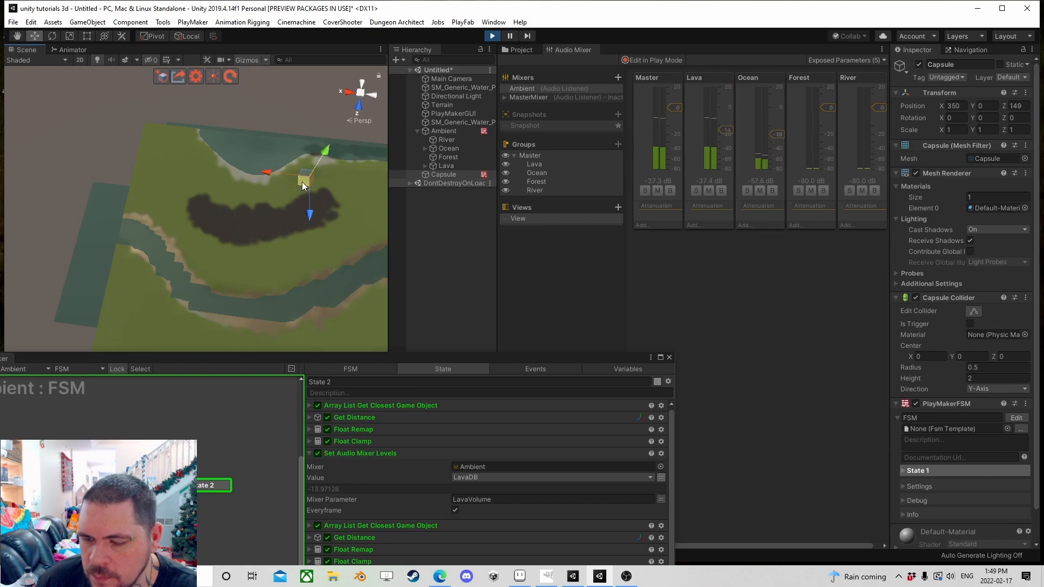
click(951, 577)
drag(936, 551, 917, 552)
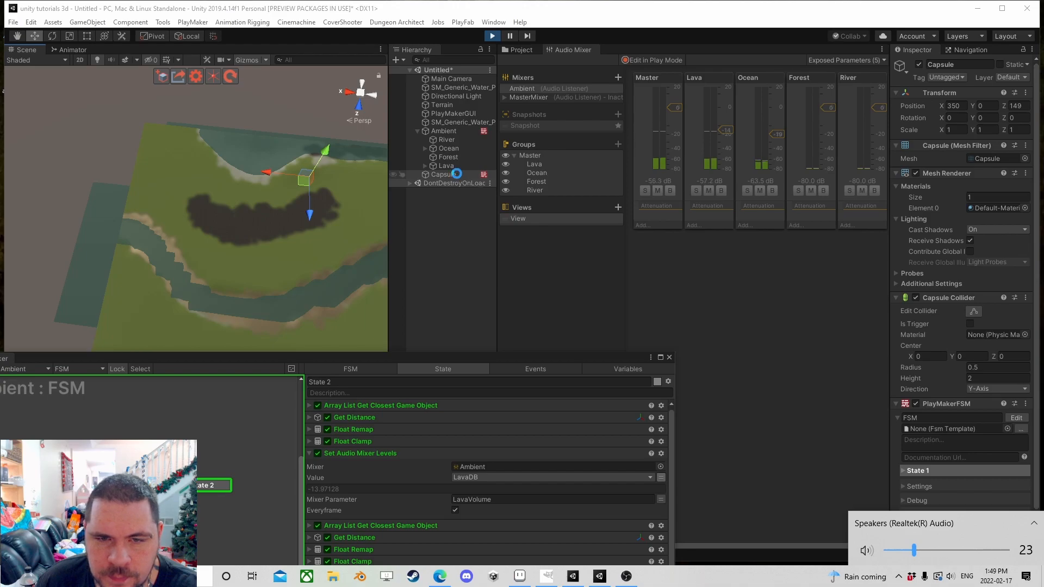
Step: Move the Capsule past the lava and back to the ocean to compare the mixer levels, and stop the scene
click(455, 174)
drag(300, 181, 259, 196)
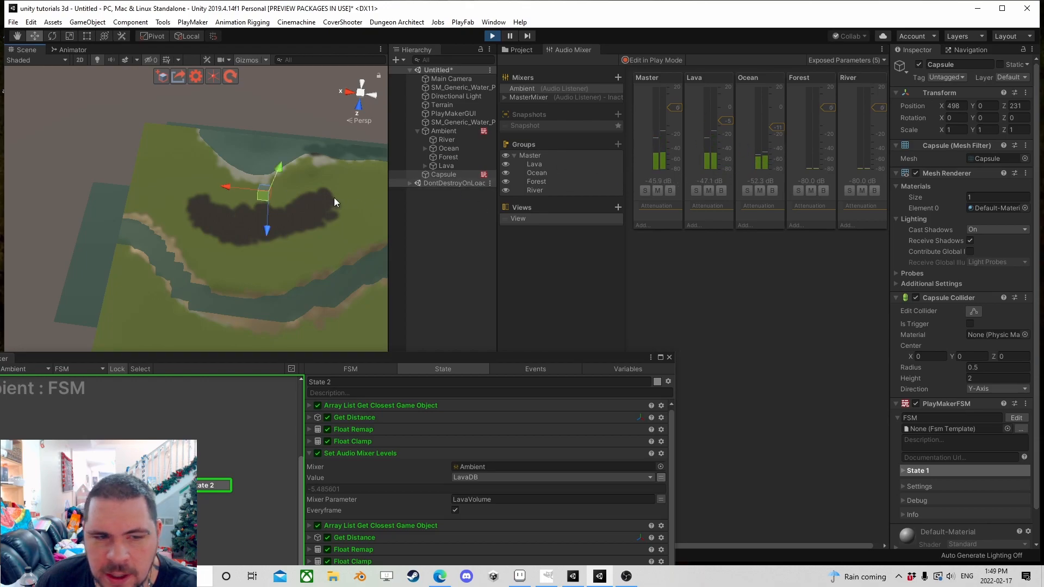
drag(261, 197, 292, 189)
middle_drag(349, 216, 253, 216)
drag(180, 192, 230, 164)
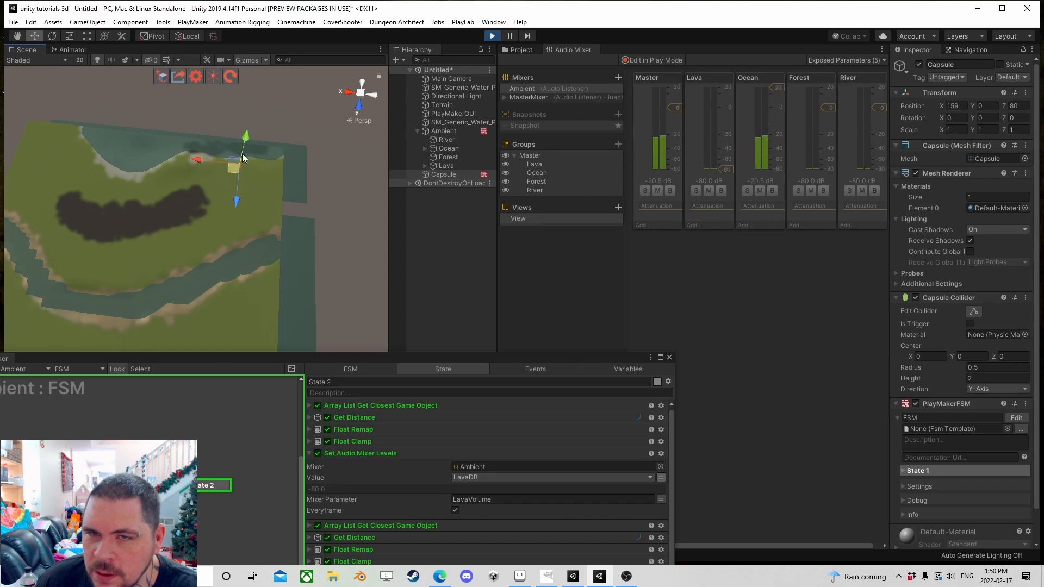
click(493, 36)
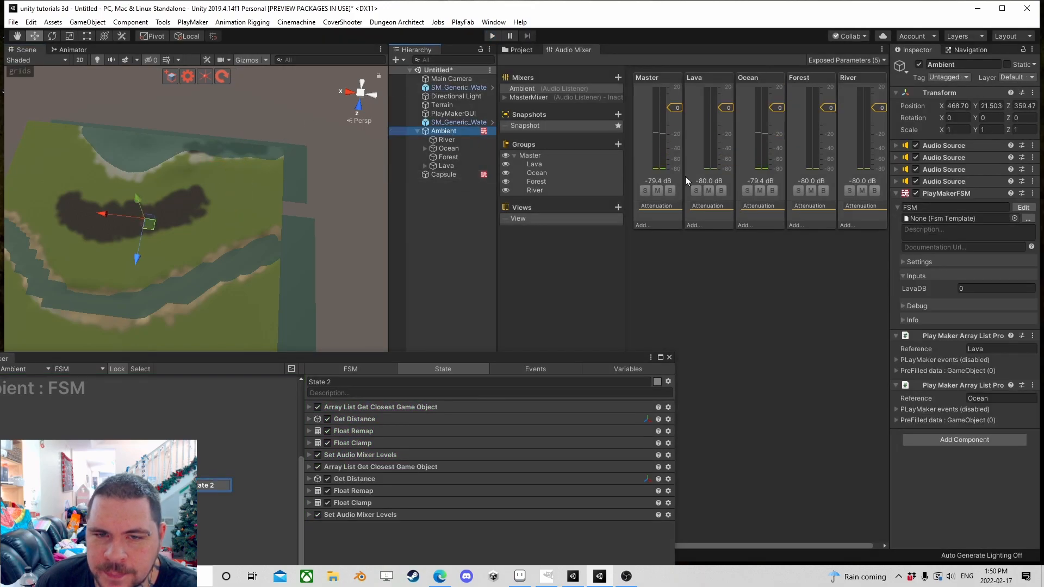
Step: Set Base Start to 400 in State 2's OceanDistance Float Remap action and close the PlayMaker editor
click(740, 224)
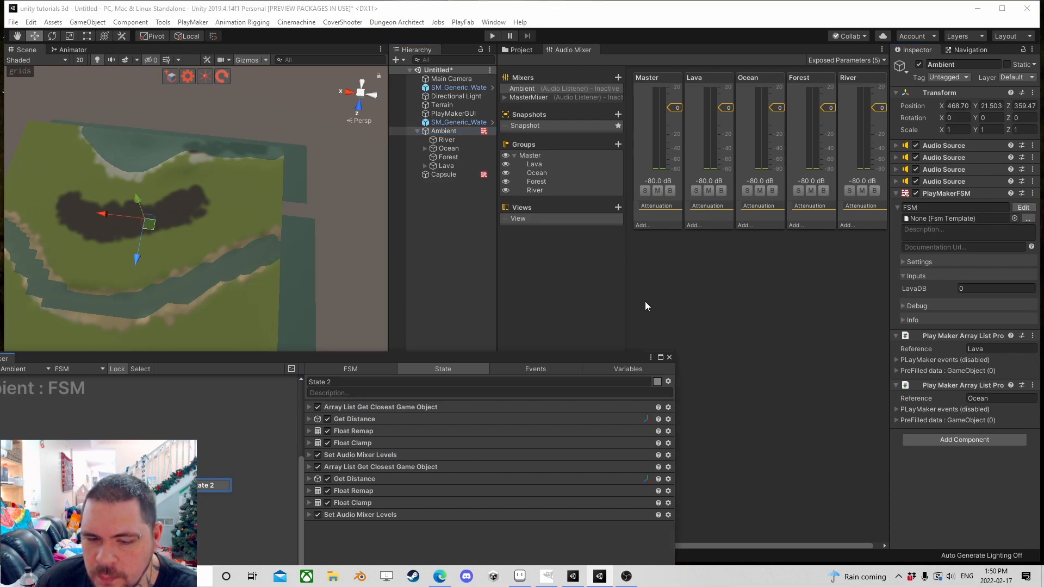
drag(511, 356, 573, 125)
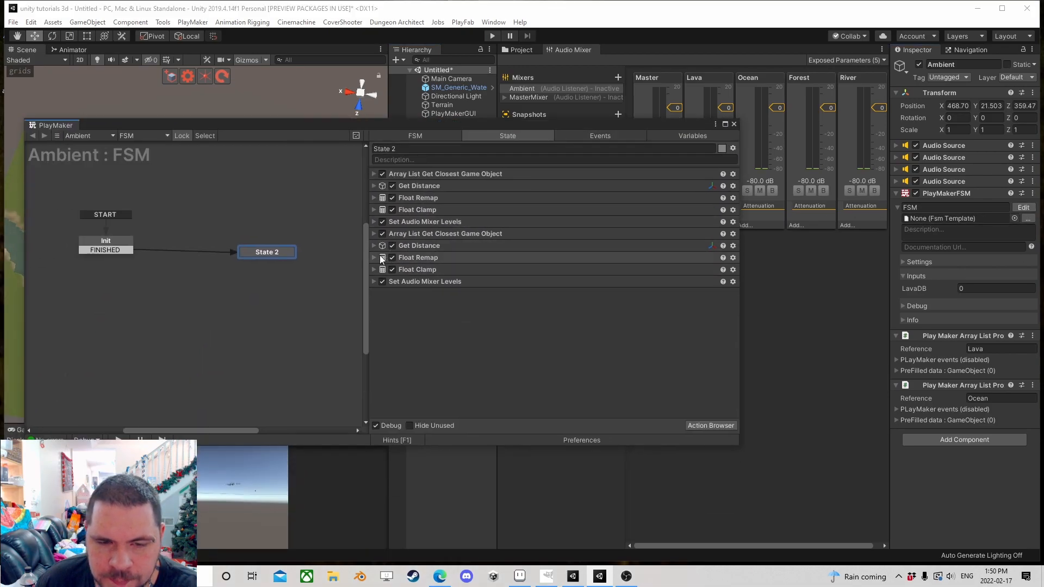
click(373, 198)
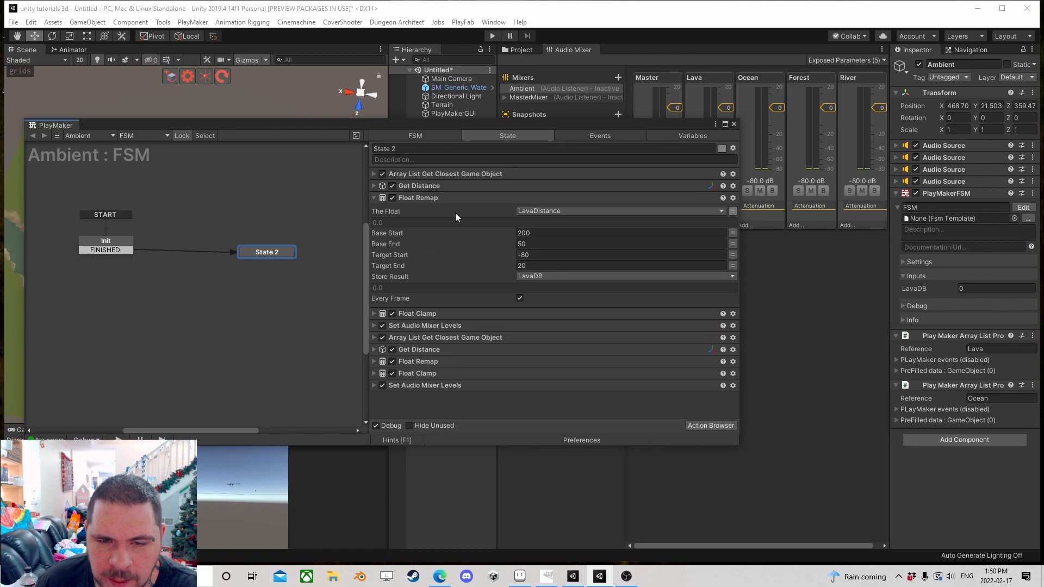
click(374, 198)
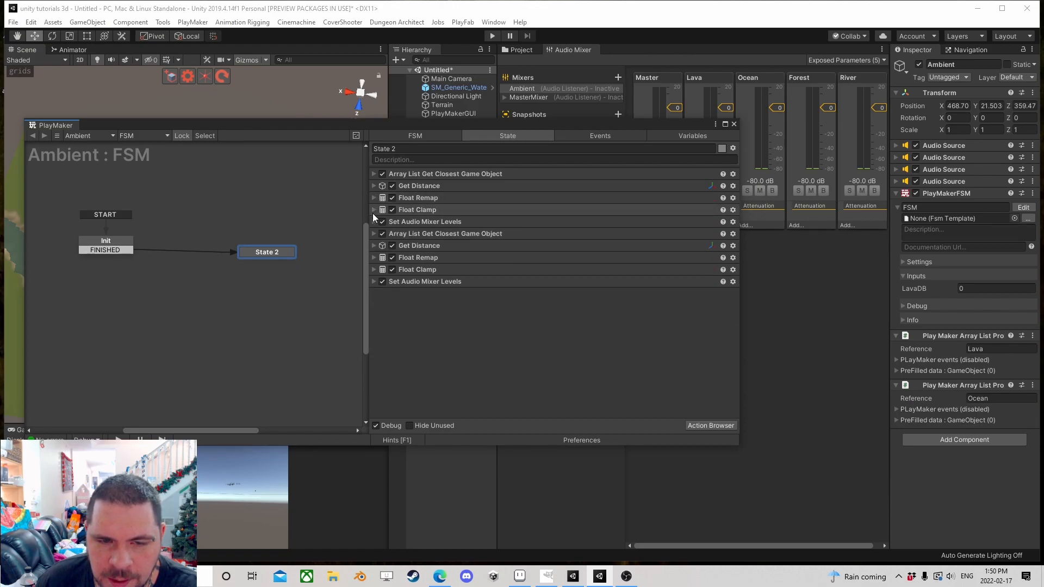
click(374, 258)
click(543, 292)
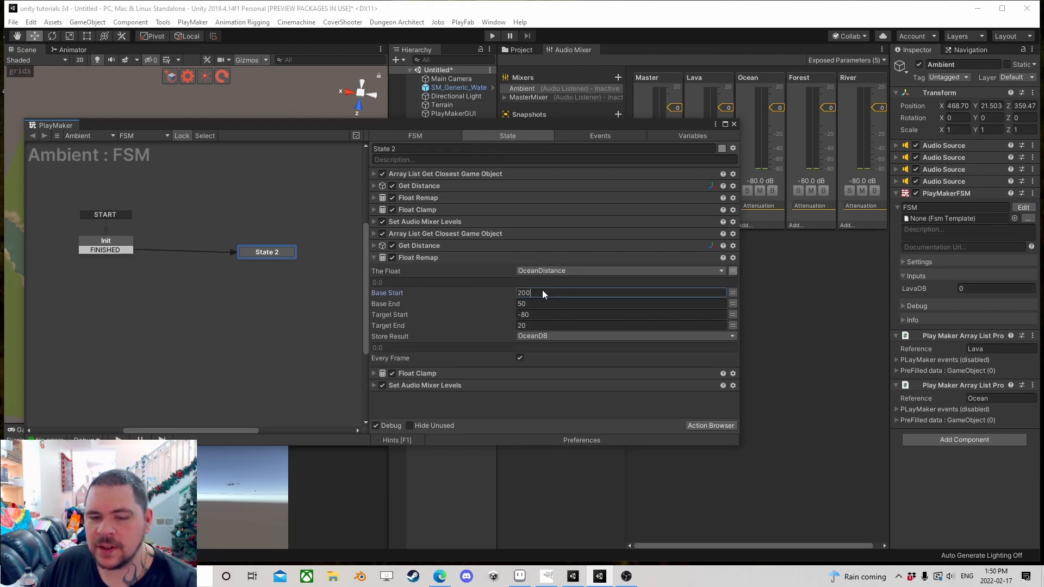
text(400)
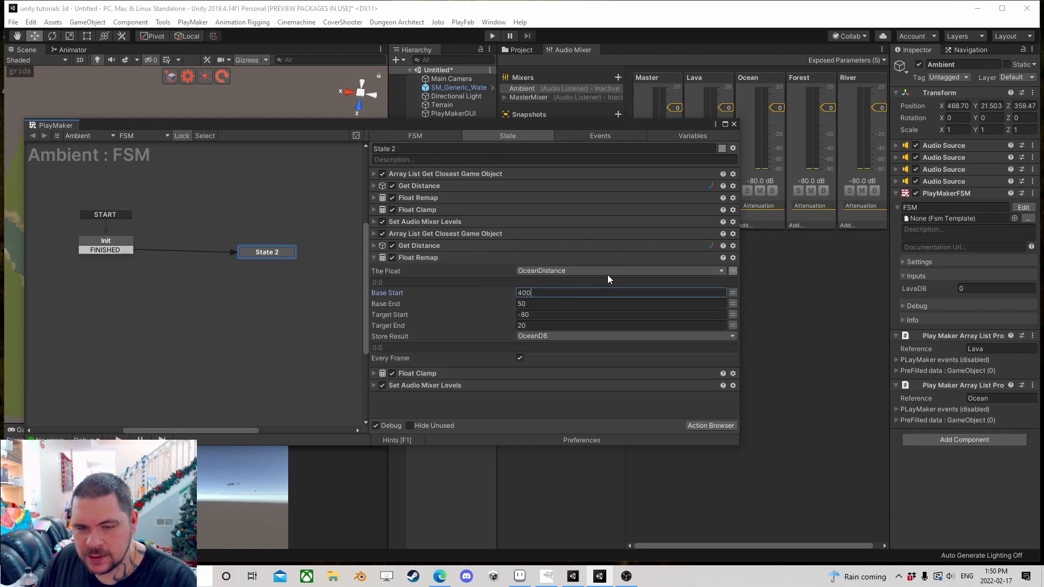
click(734, 124)
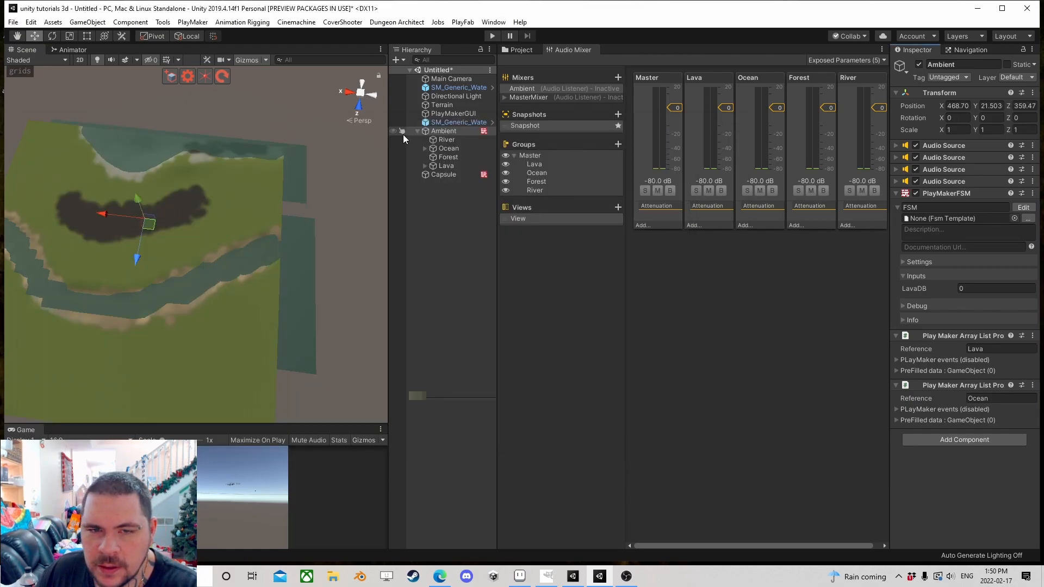
Step: Set the volume of Ambient's Audio Source routed to the Lava mixer group to 1
click(898, 157)
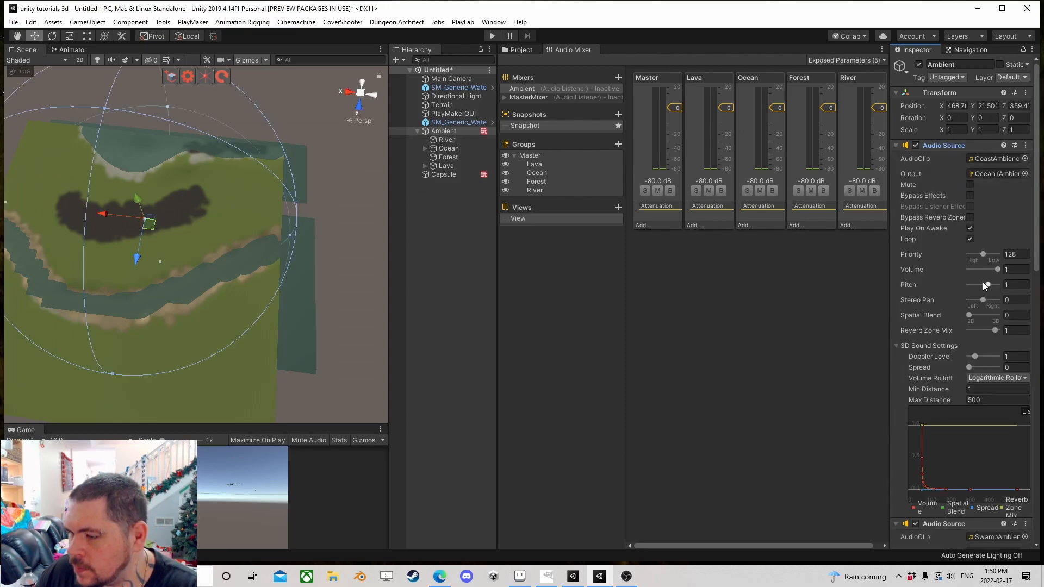
click(896, 145)
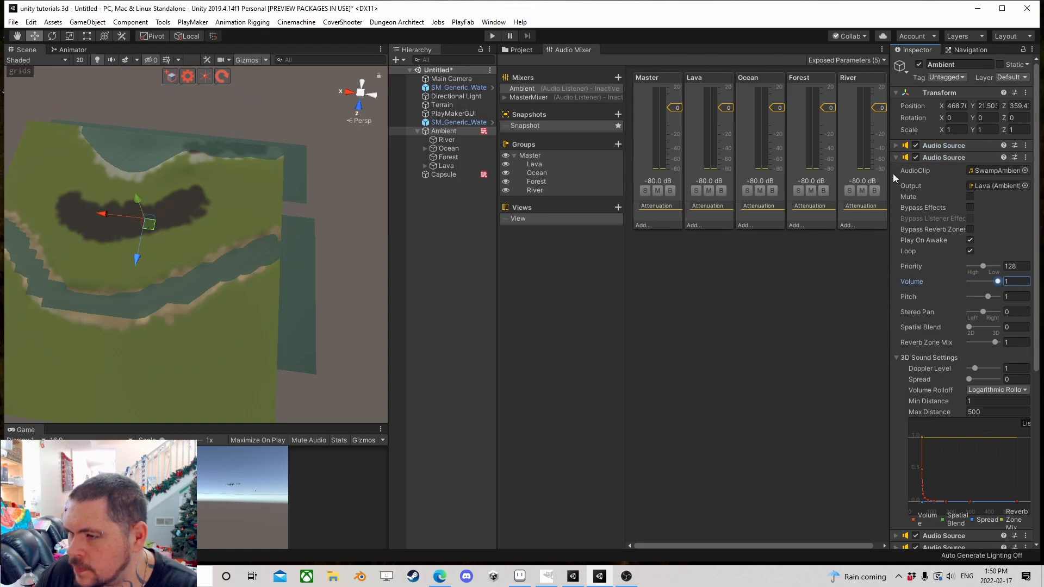
click(896, 158)
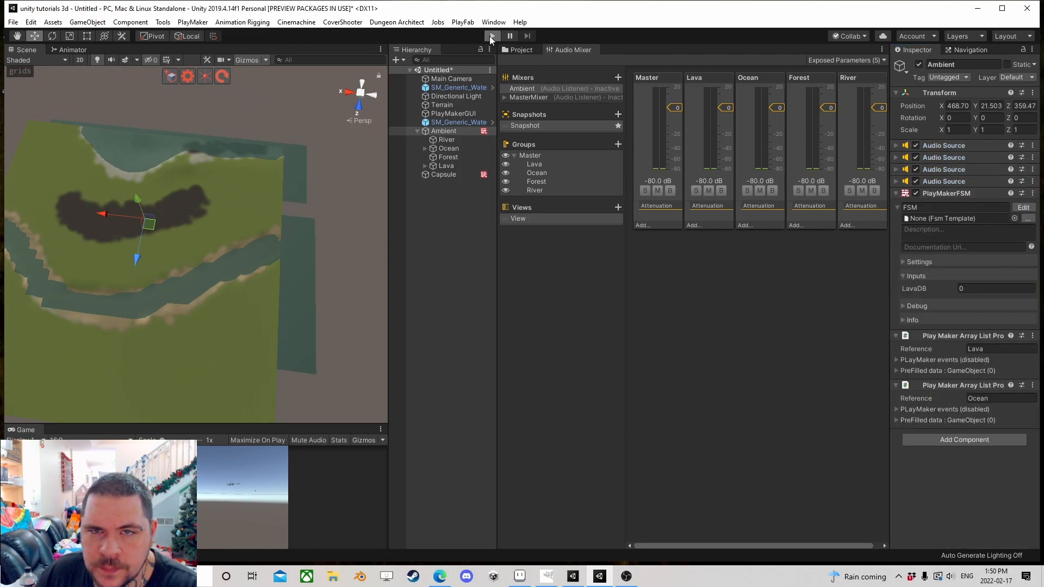
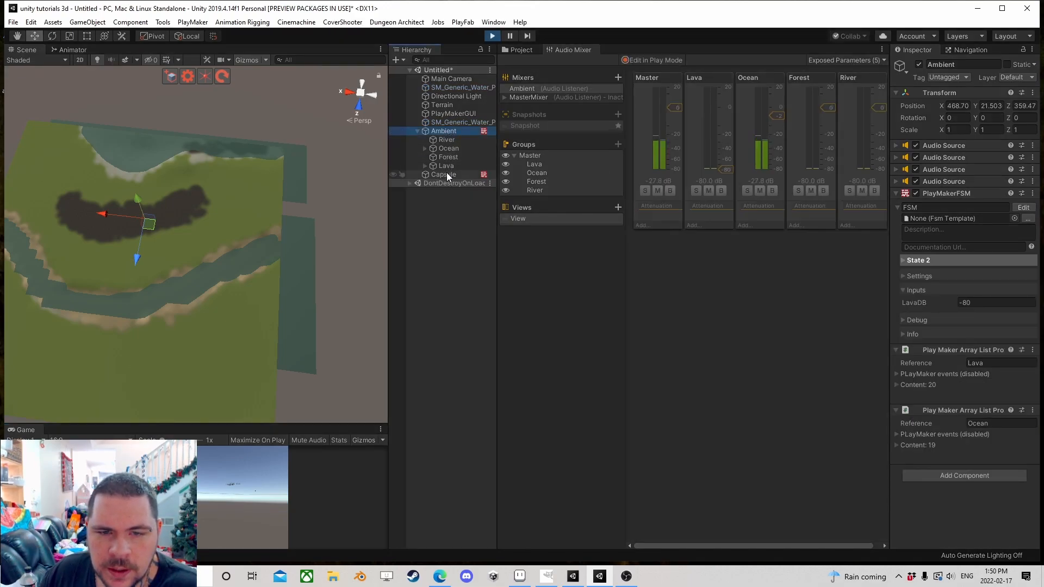
Step: Move the Capsule to about X 165, Z 169 in the running scene to test the ocean's fade range
click(446, 174)
mouse_move(239, 193)
mouse_down()
mouse_move(241, 224)
mouse_move(243, 176)
mouse_move(235, 231)
mouse_move(246, 160)
mouse_move(235, 231)
mouse_move(240, 175)
mouse_move(230, 216)
mouse_move(229, 186)
mouse_up()
click(1014, 417)
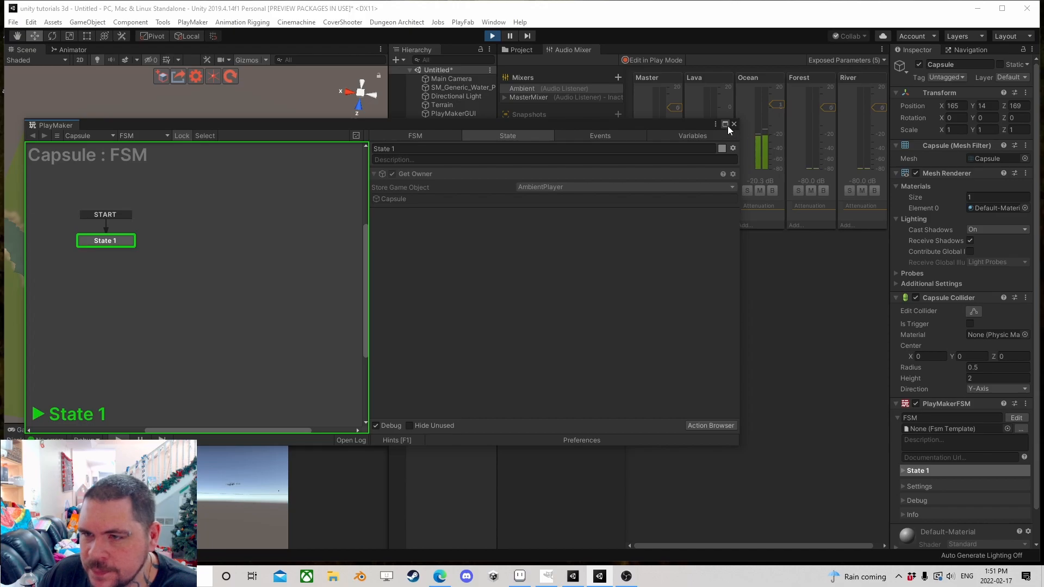
click(733, 124)
Step: Try a Base Start of 150 in the Ambient FSM's OceanDistance Float Remap while the scene is running
click(455, 131)
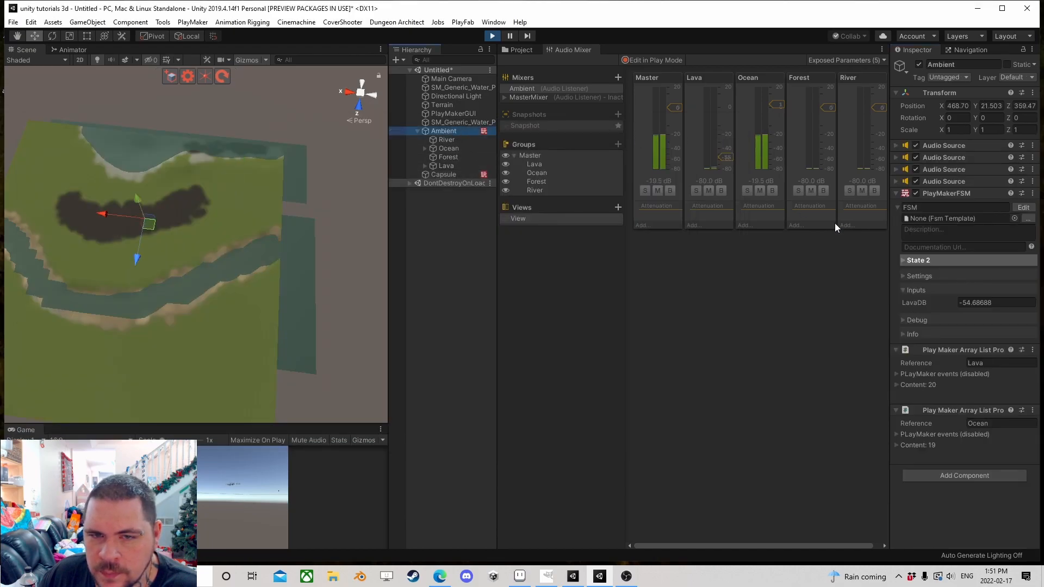
click(1021, 209)
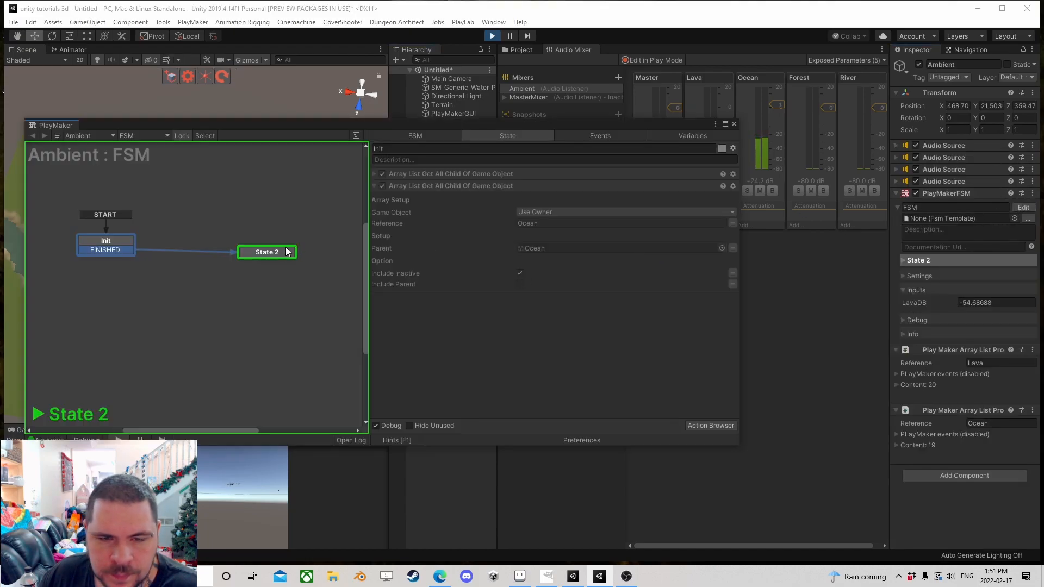
click(267, 253)
click(496, 294)
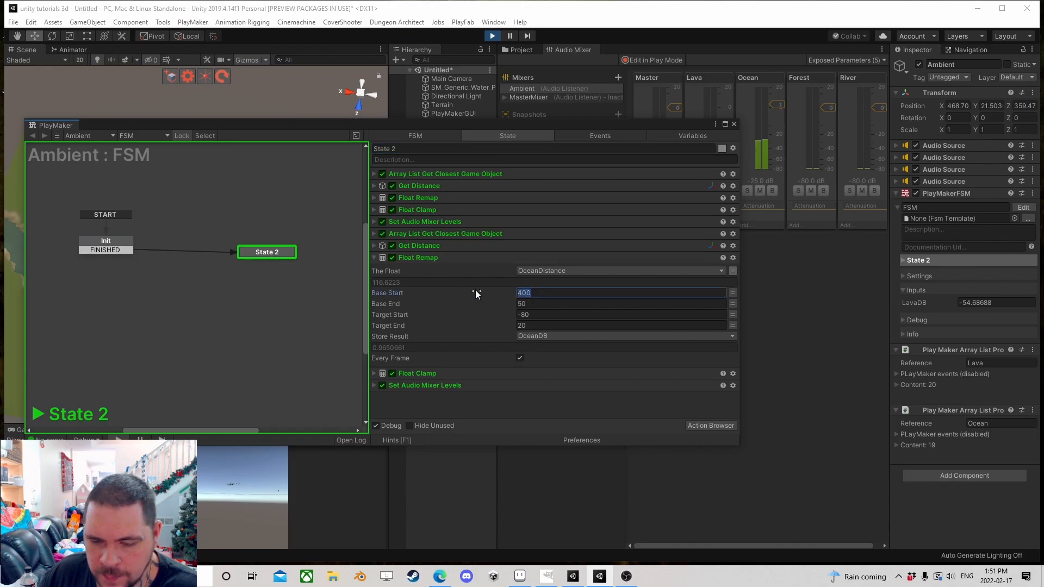
text(150)
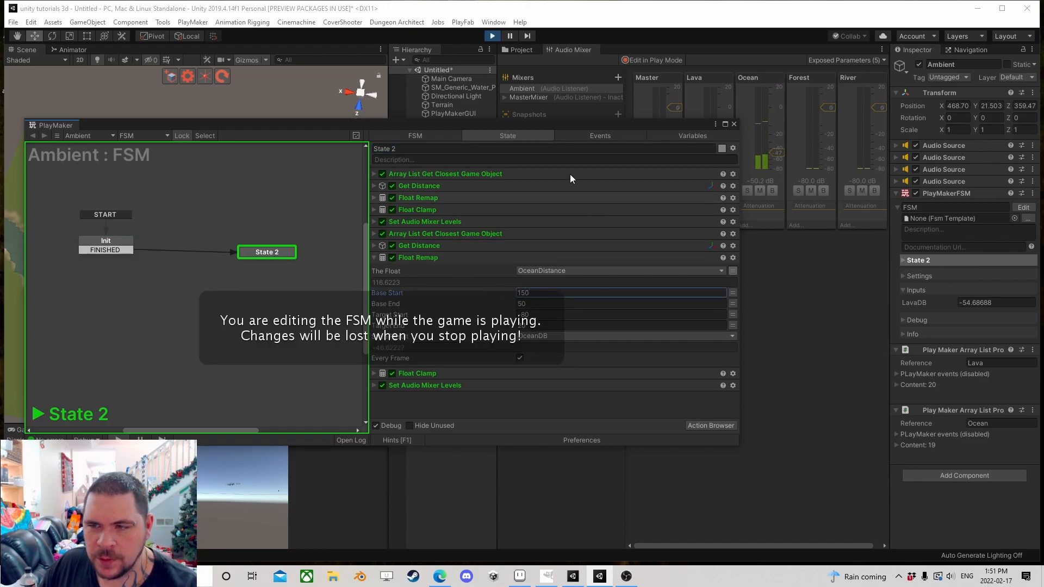
drag(538, 131, 460, 284)
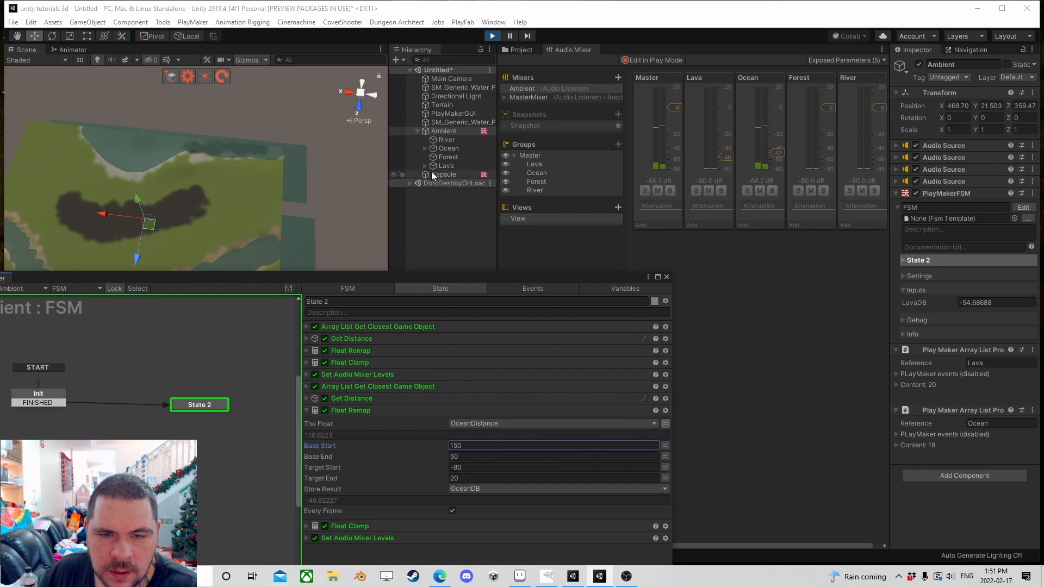
Step: Move the Capsule closer to the ocean and test the OceanDistance Float Remap with a Base Start of 75
click(444, 174)
drag(226, 192, 231, 175)
click(453, 446)
text(75)
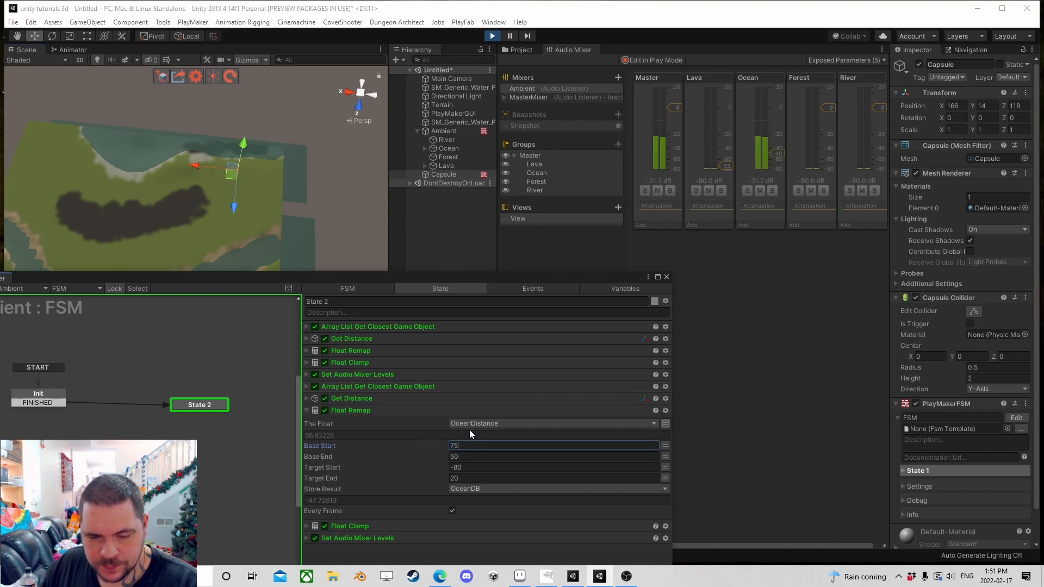
mouse_move(228, 175)
mouse_down()
mouse_move(233, 184)
mouse_move(225, 169)
mouse_move(225, 177)
mouse_up()
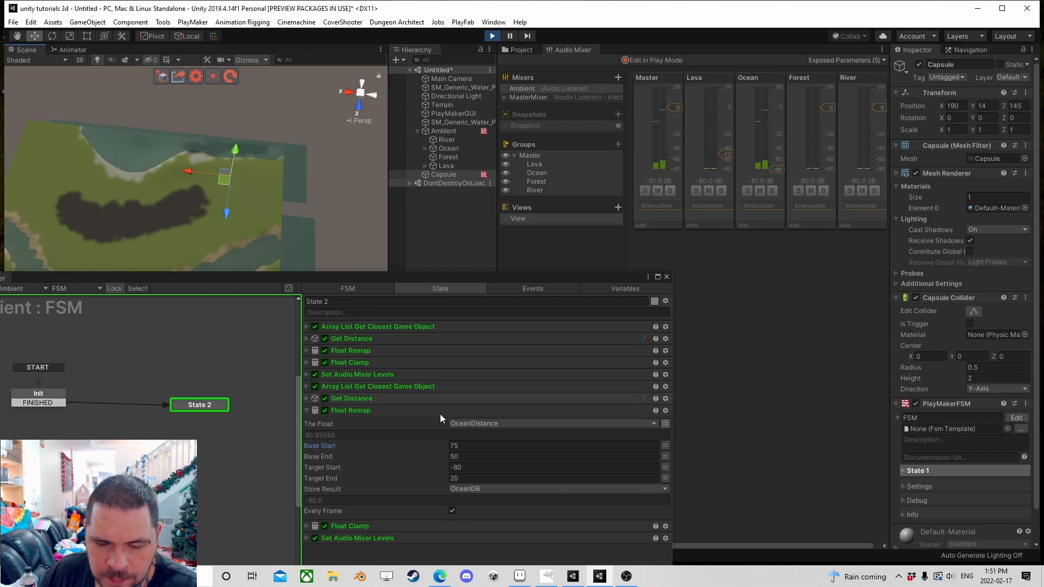
Step: Return the OceanDistance Float Remap's Base Start to 150 and move the Capsule nearer the shore to test it
click(465, 447)
text(150)
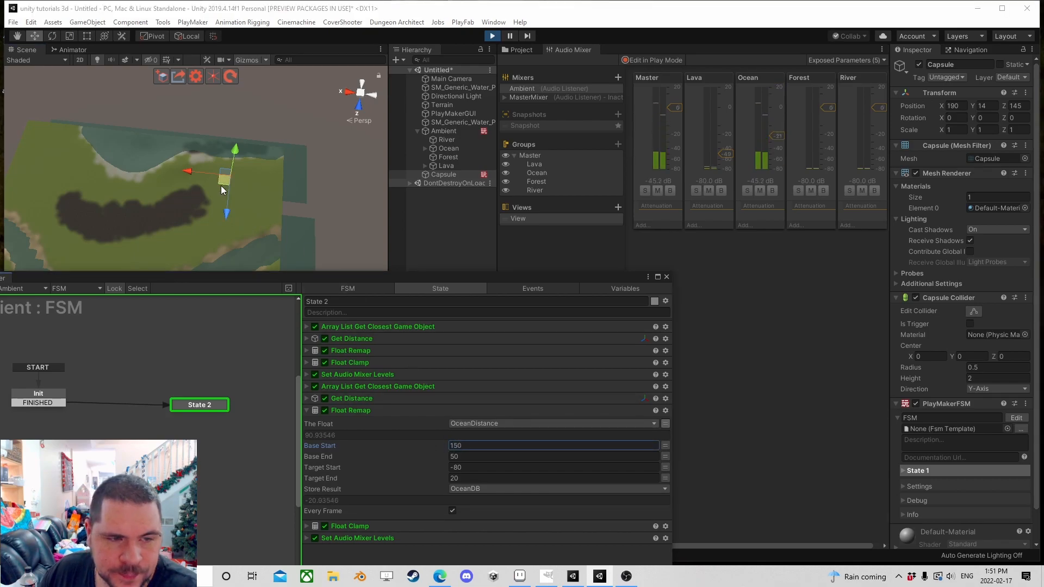
mouse_move(221, 184)
mouse_down()
mouse_move(225, 171)
mouse_move(225, 186)
mouse_move(220, 178)
mouse_move(233, 178)
mouse_up()
Step: Stop the scene and set the OceanDistance Float Remap's Base Start to 125
click(493, 35)
click(481, 445)
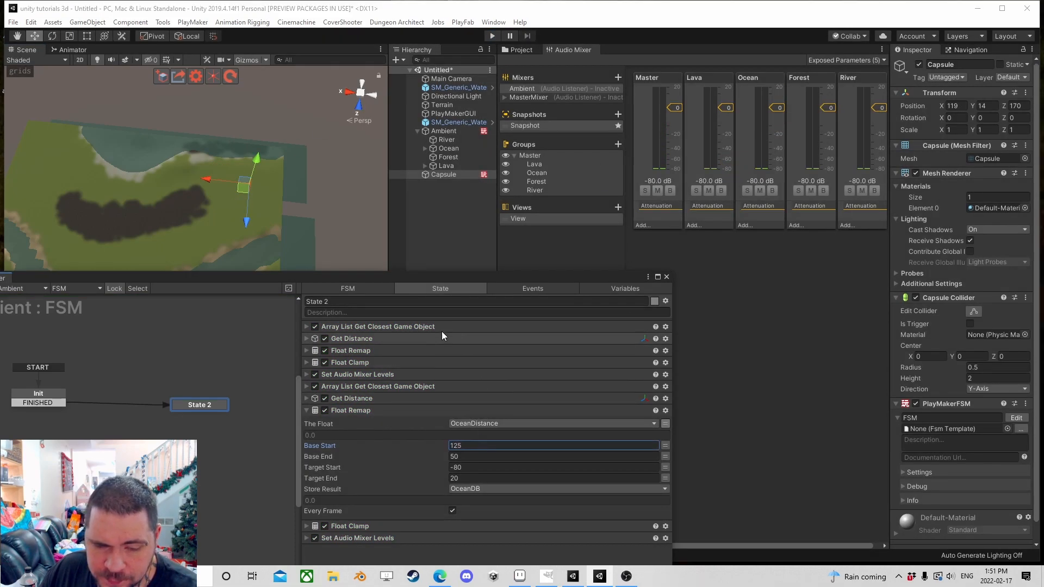
Step: Close the PlayMaker editor and create a 3D Sphere as a child of the Forest object under Ambient
drag(387, 283, 535, 260)
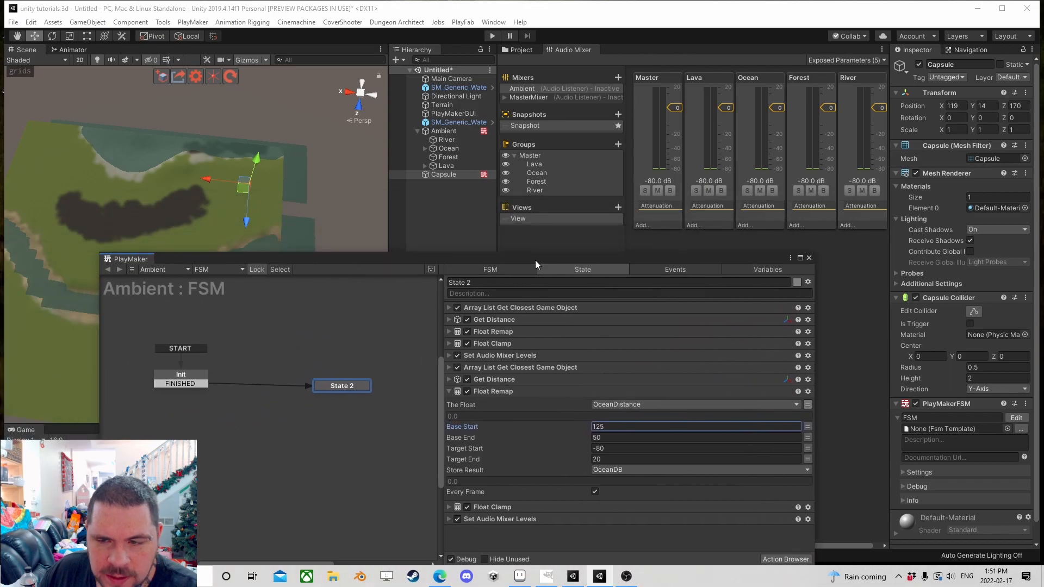
click(808, 260)
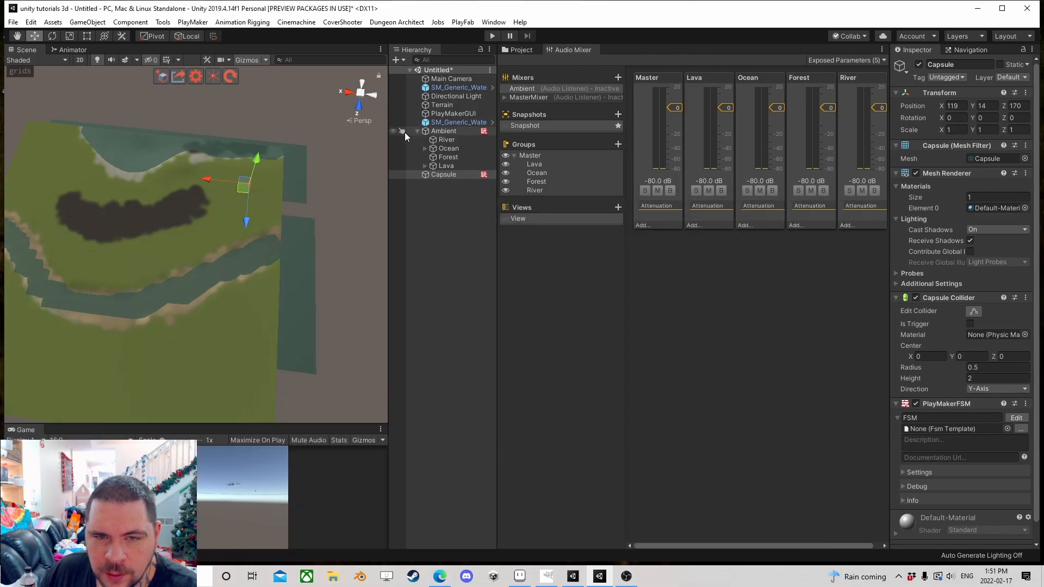
click(452, 139)
right_click(458, 158)
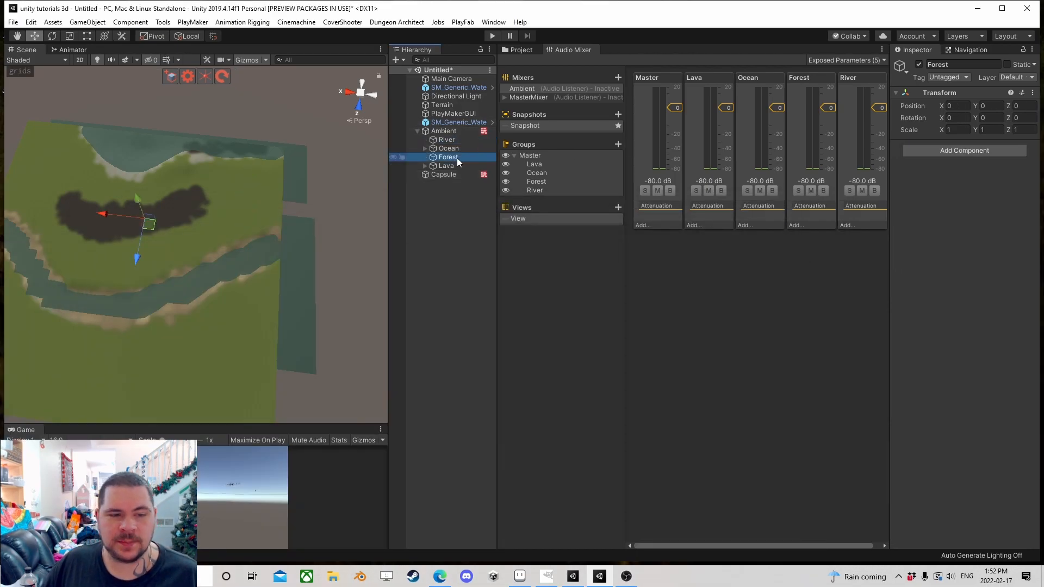
mouse_move(501, 273)
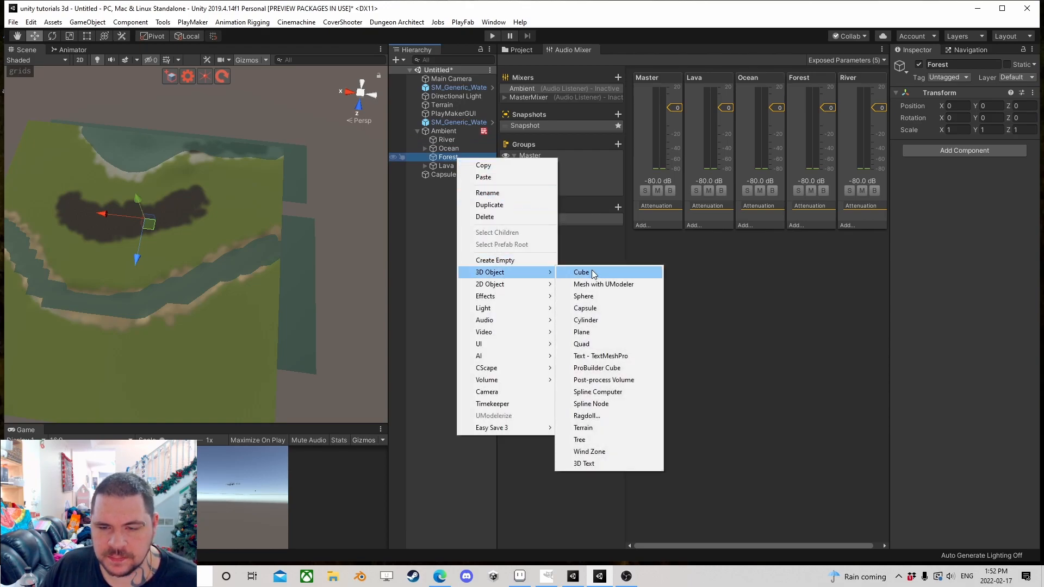
click(585, 296)
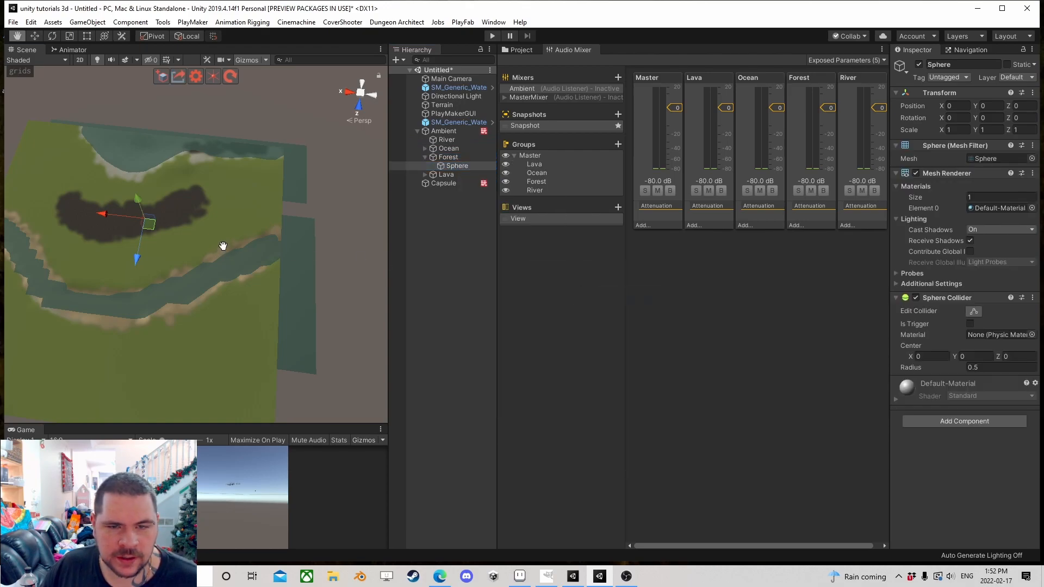
Step: Scale the Forest Sphere to 50 on X, Y and Z and remove its Sphere Collider component
middle_drag(220, 246, 293, 281)
click(968, 129)
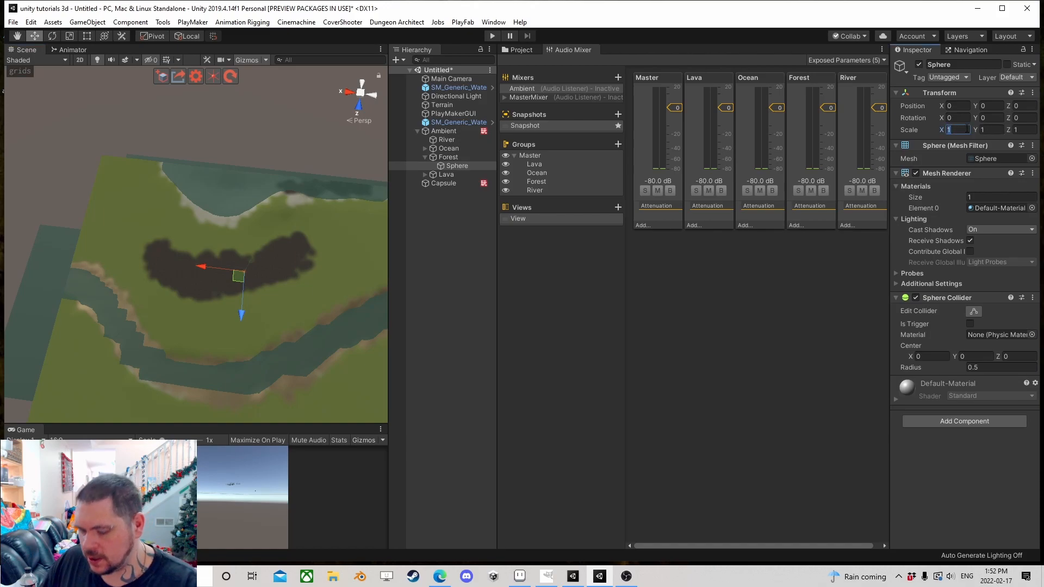
text(5050)
key(Tab)
text(50)
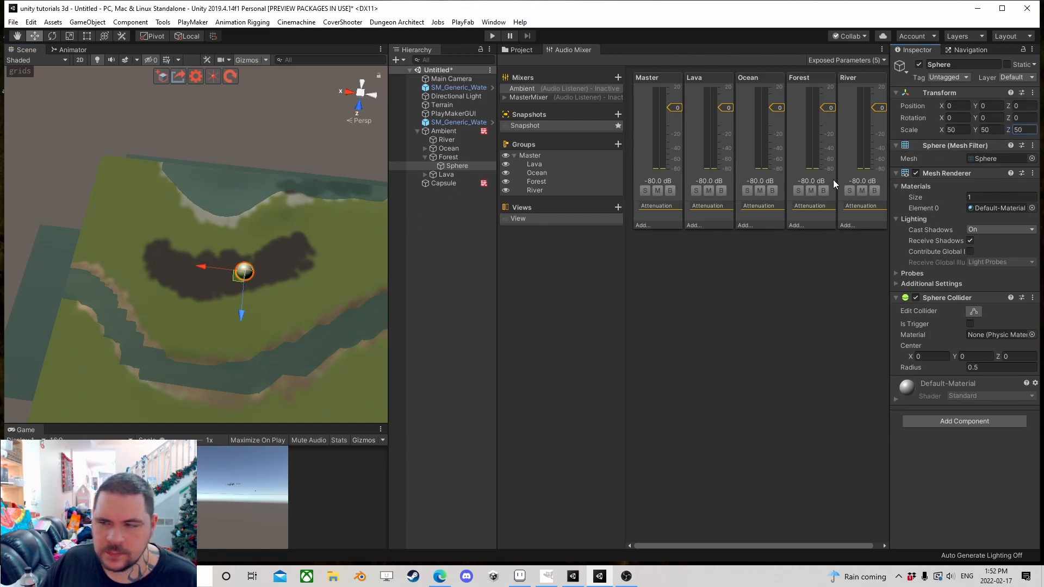
right_click(955, 298)
click(969, 320)
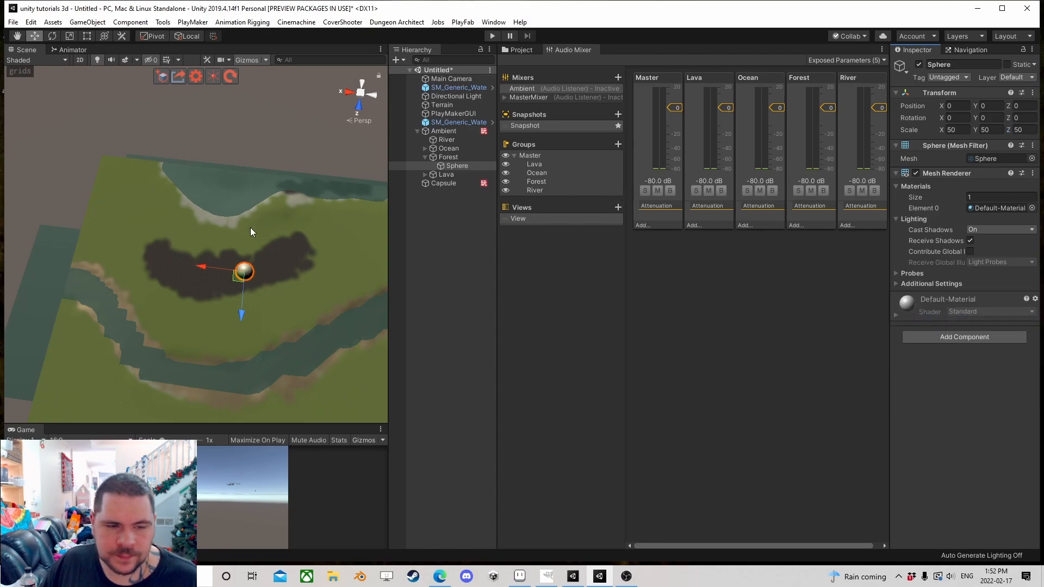
Step: Move the Forest Sphere to the grass between the ocean and the lava, about X -124, Z -204, and duplicate it beside the original
drag(233, 278, 294, 195)
middle_drag(293, 195, 229, 223)
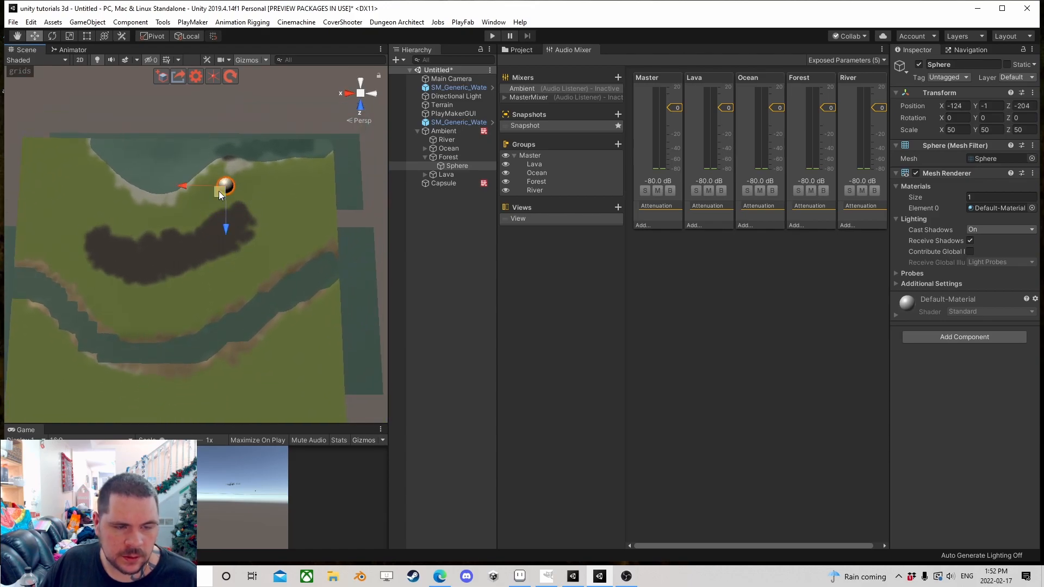
key(ctrl+d)
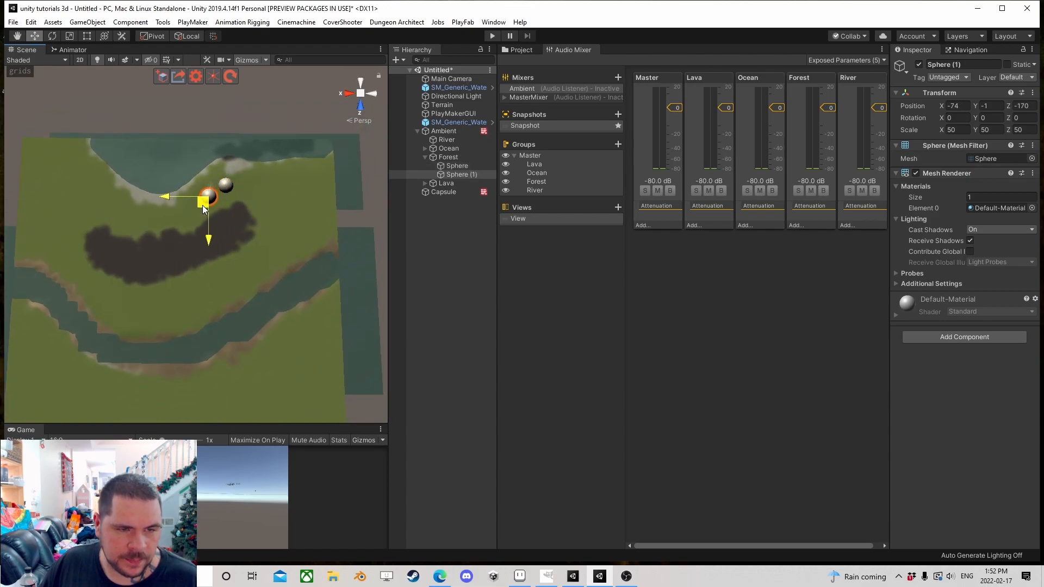